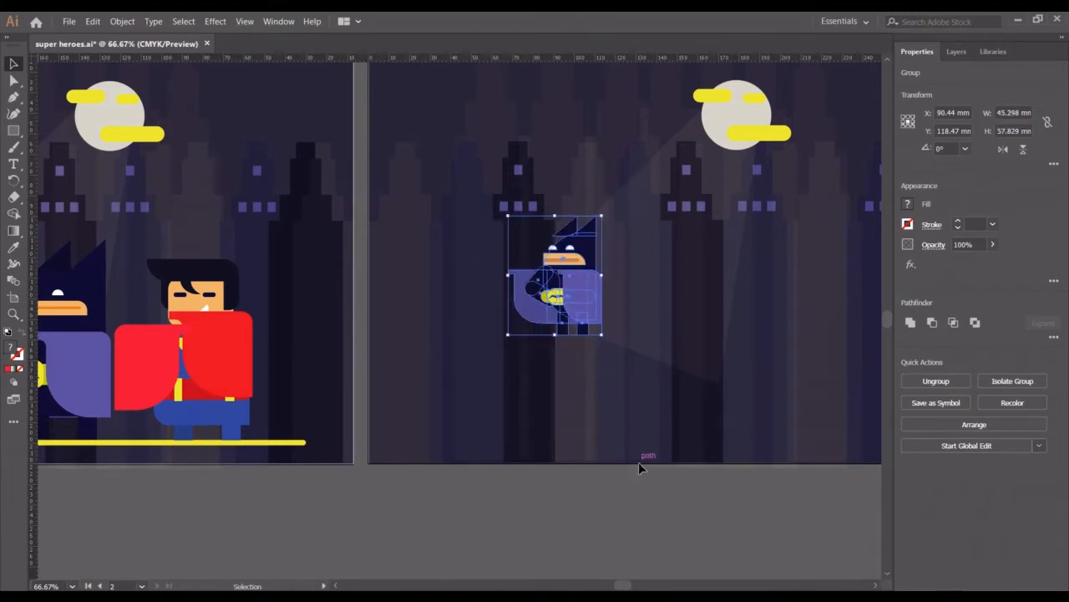
- Undo the last resizing of the bat hero group on the second artboard
left_click(654, 527)
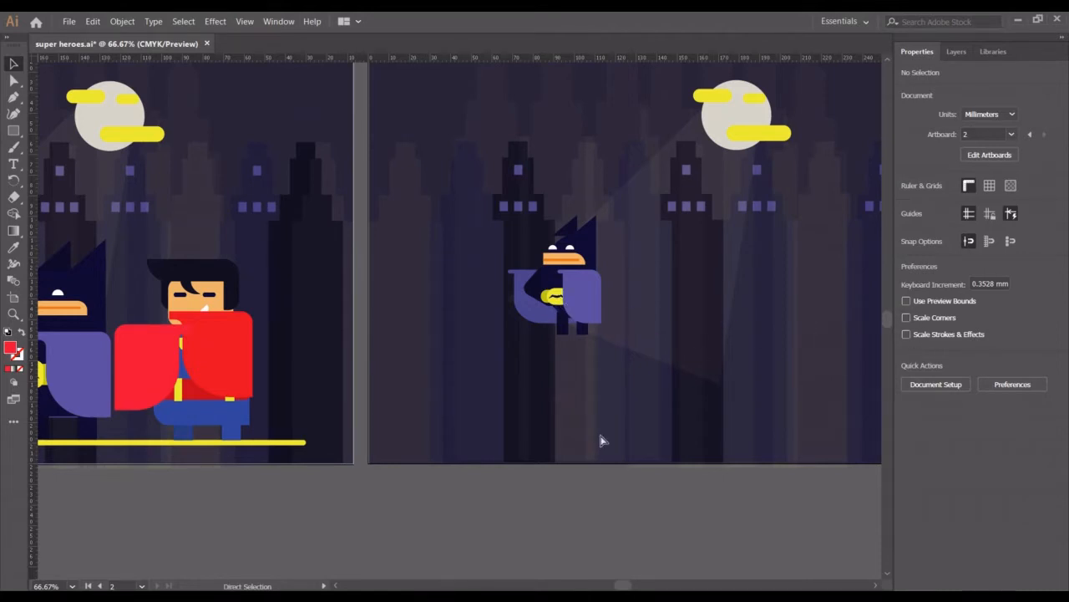
key("ctrl+z")
key("v")
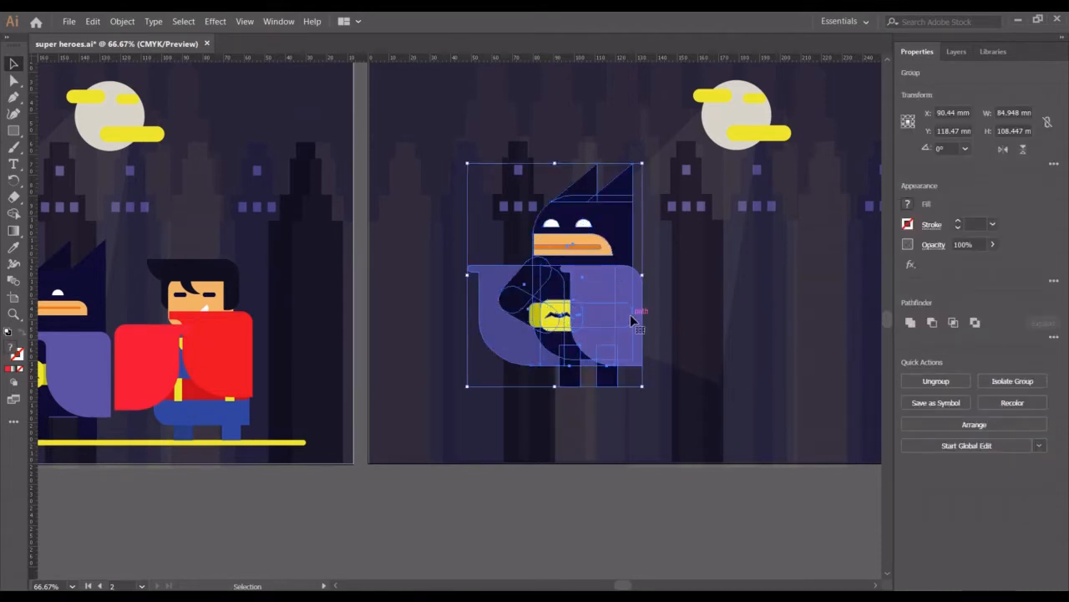
- Turn on Scale Corners and scale the bat hero group down proportionally about its centre
double_click(612, 224)
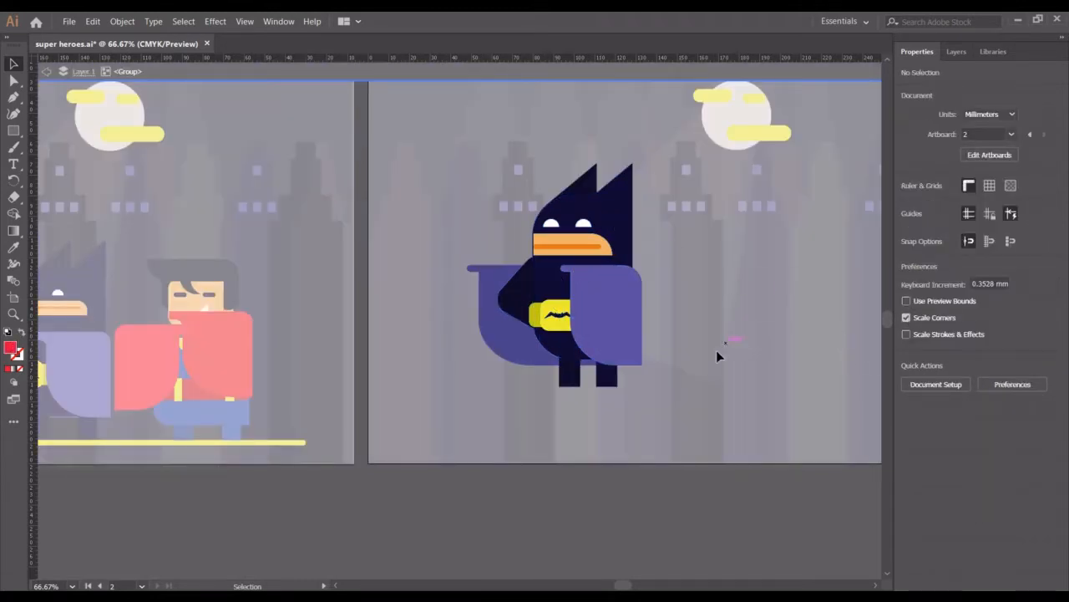
double_click(645, 504)
left_click(617, 376)
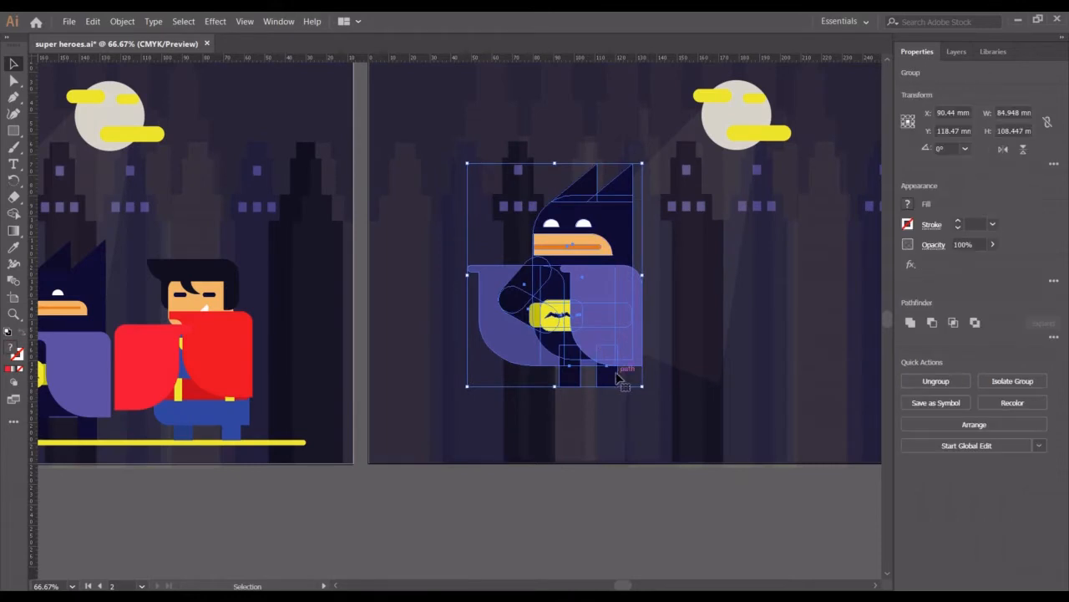
left_click_drag(641, 385, 608, 357)
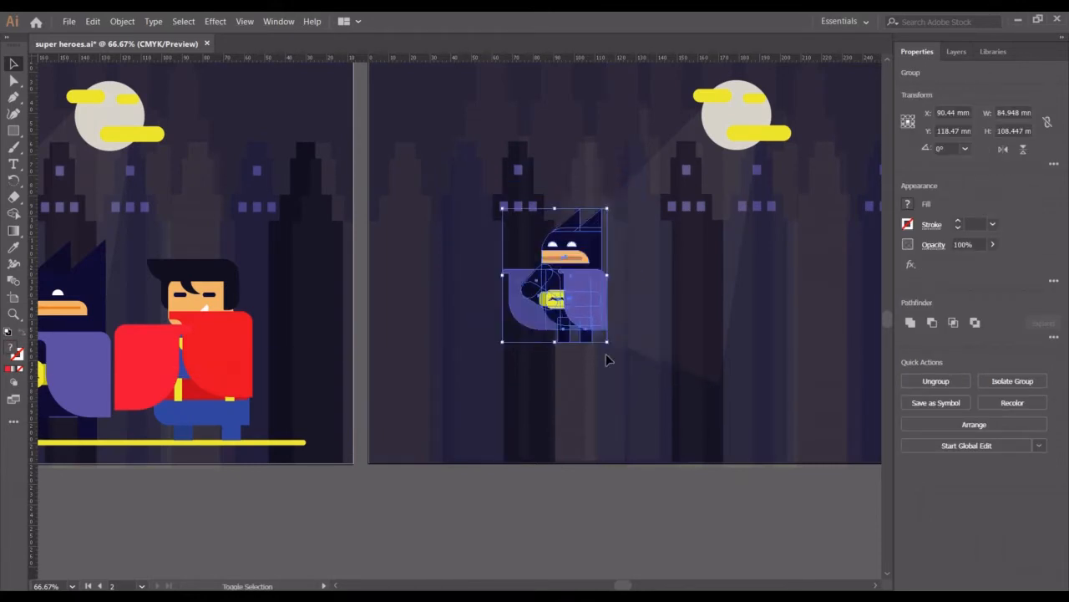
left_click(659, 487)
- Move the shrunken bat hero down and to the right on the second artboard and enlarge it slightly
left_click_drag(577, 300, 616, 351)
left_click_drag(647, 392, 656, 400)
left_click(700, 501)
scroll(700, 502, "left", 5)
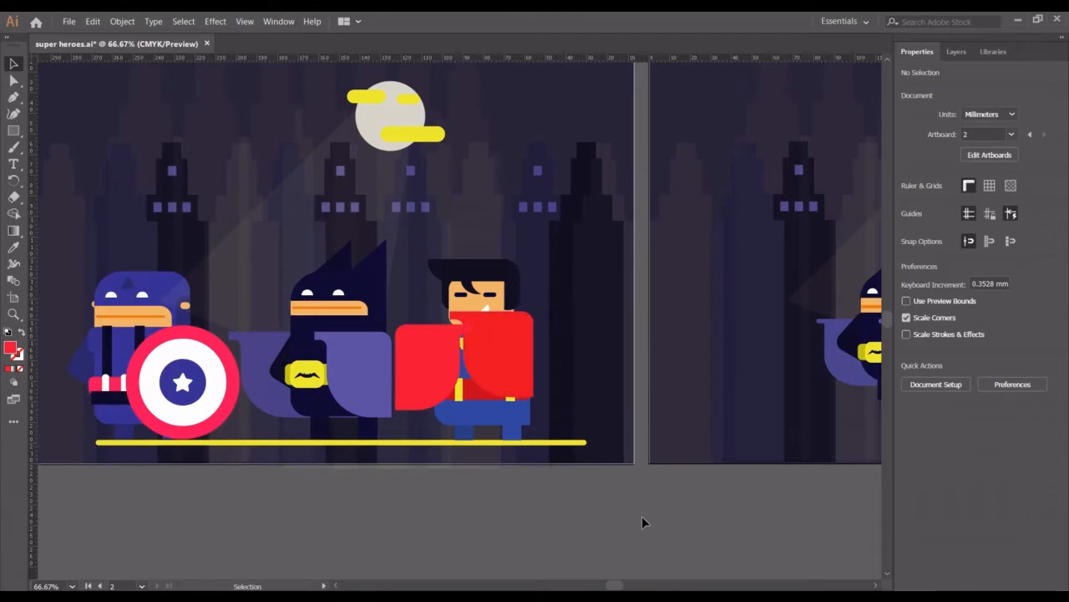
scroll(641, 521, "right", 5)
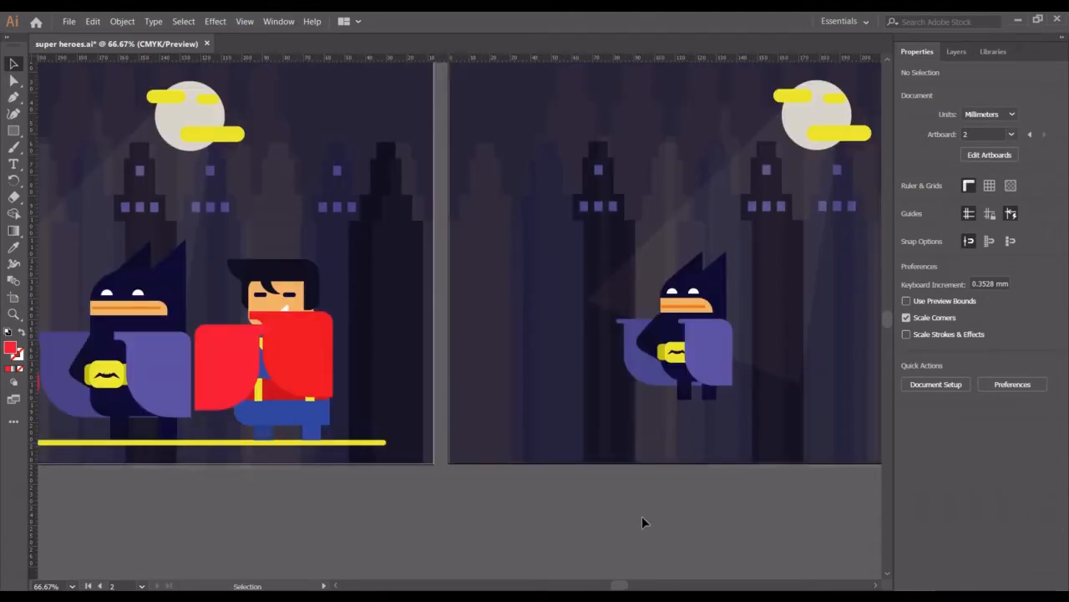
- Draw a face rectangle about 30.5 × 27 mm to the left of the bat hero and round its corners slightly
left_click(12, 130)
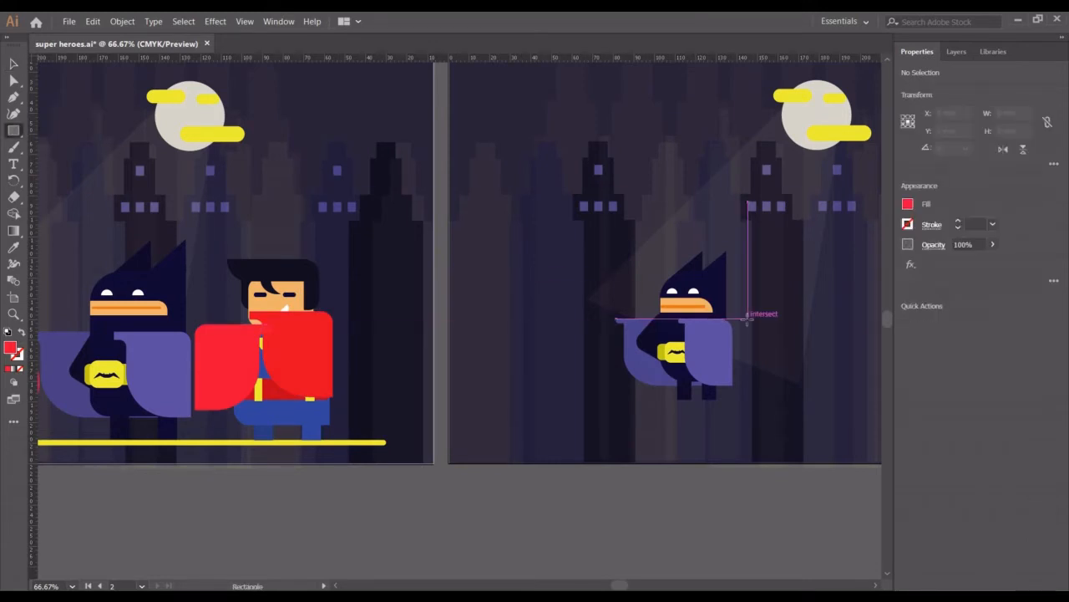
scroll(746, 317, "right", 4)
left_click_drag(344, 293, 407, 346)
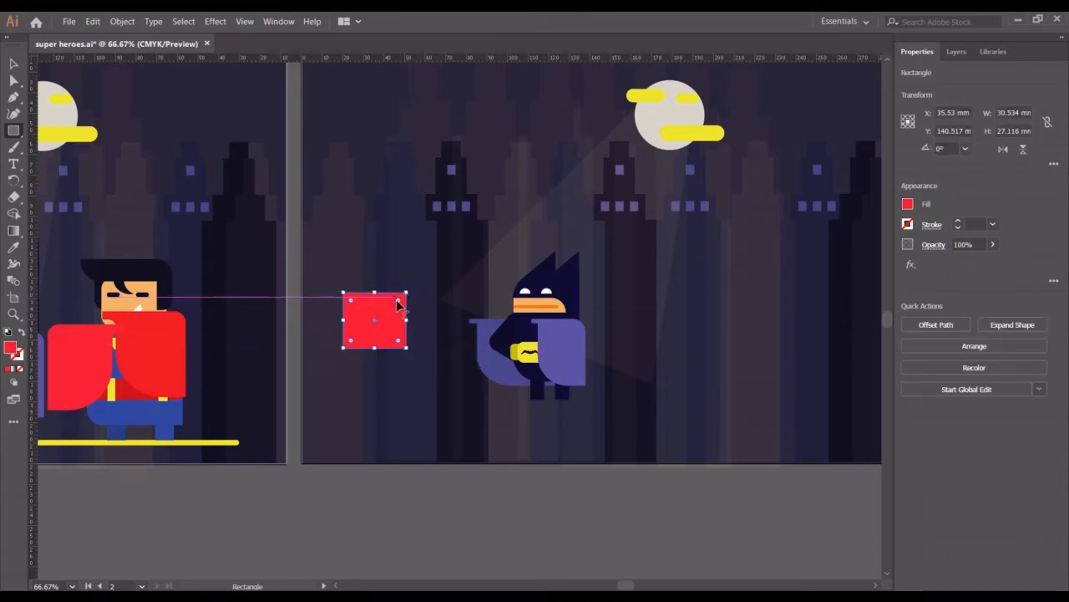
left_click_drag(396, 301, 393, 311)
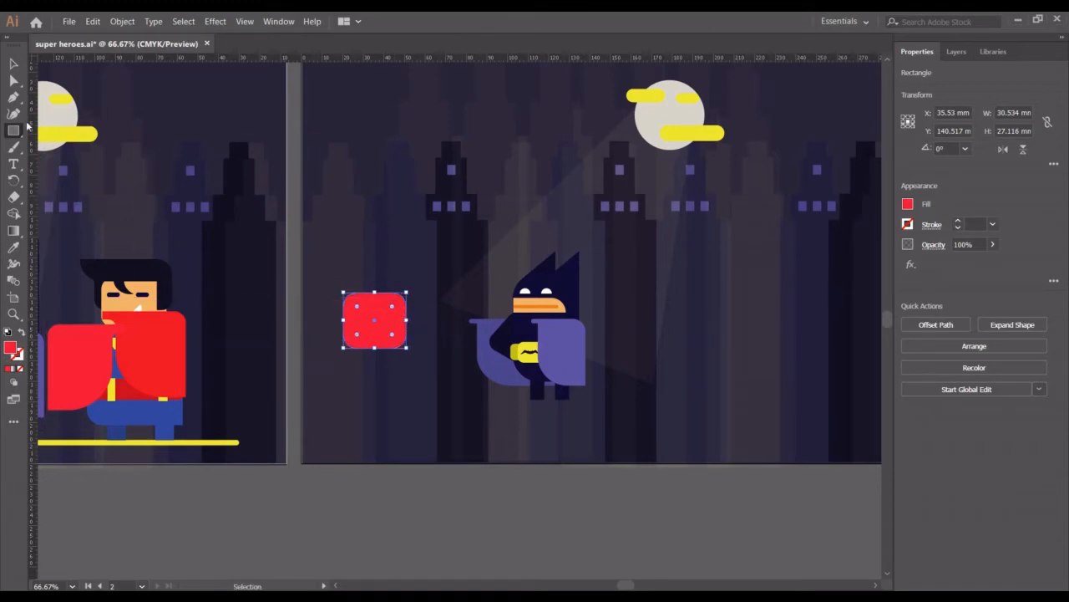
- Fill the rounded rectangle with the skin colour sampled from the red-caped hero's face using the Eyedropper
left_click(13, 247)
left_click(127, 298)
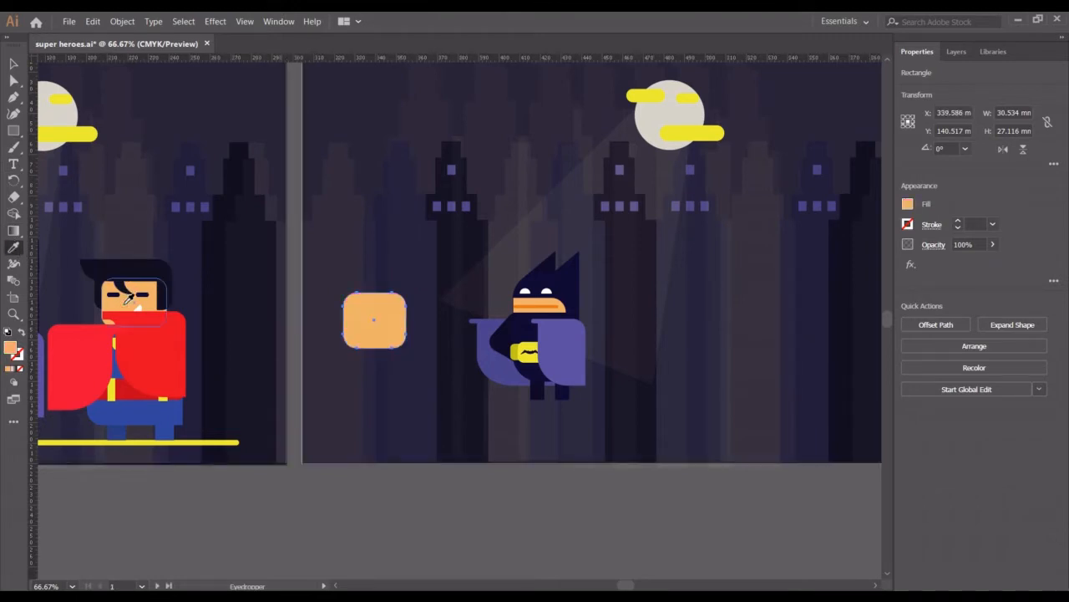
left_click(12, 65)
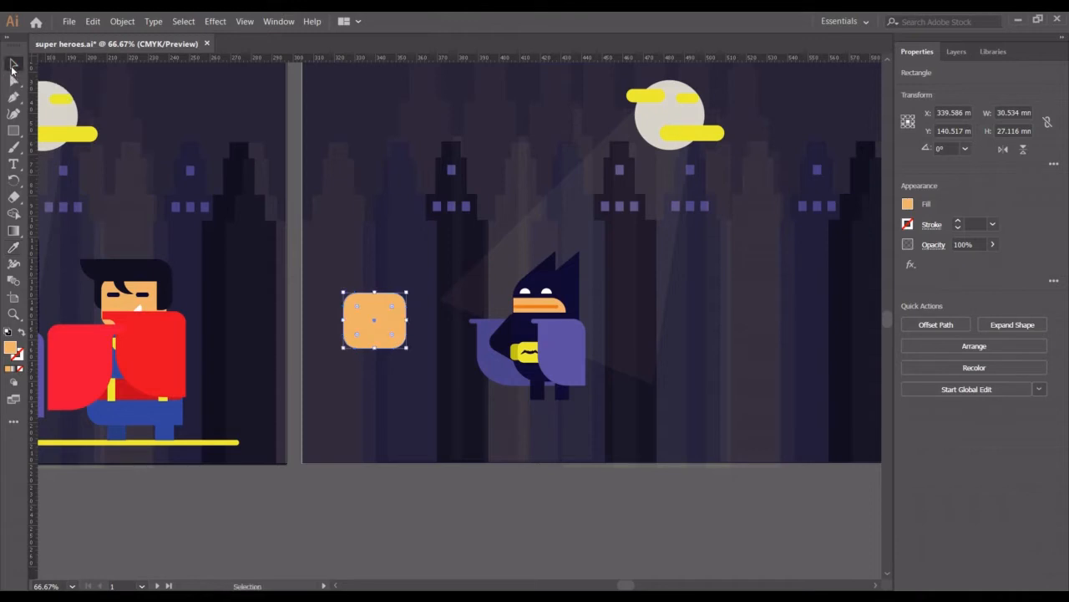
- Draw a small eye rectangle about 10.5 × 2.7 mm on the left half of the new face and round its corners
left_click(14, 130)
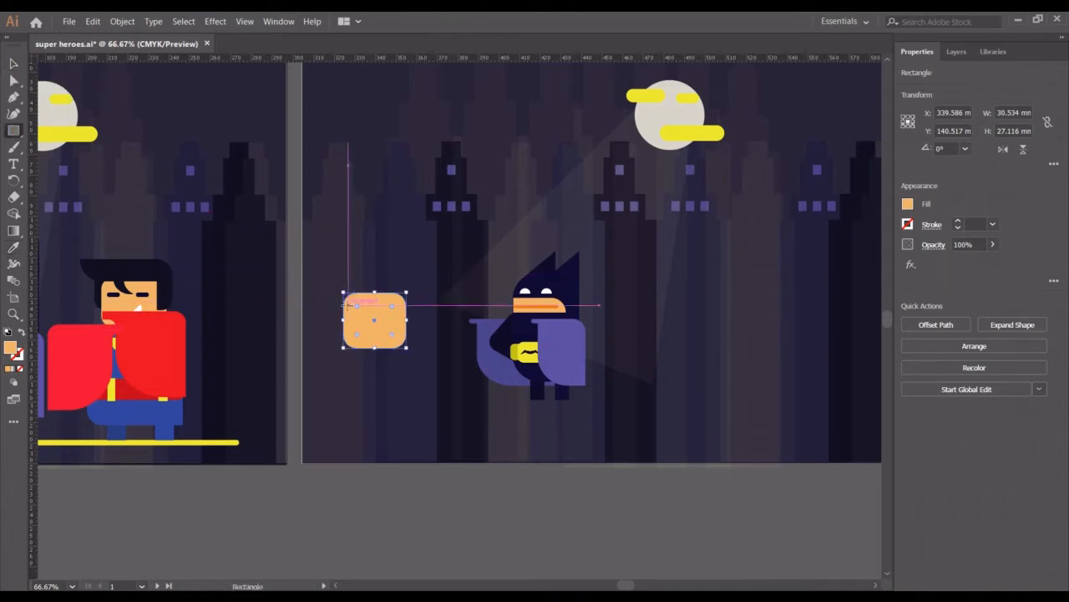
left_click_drag(356, 317, 373, 323)
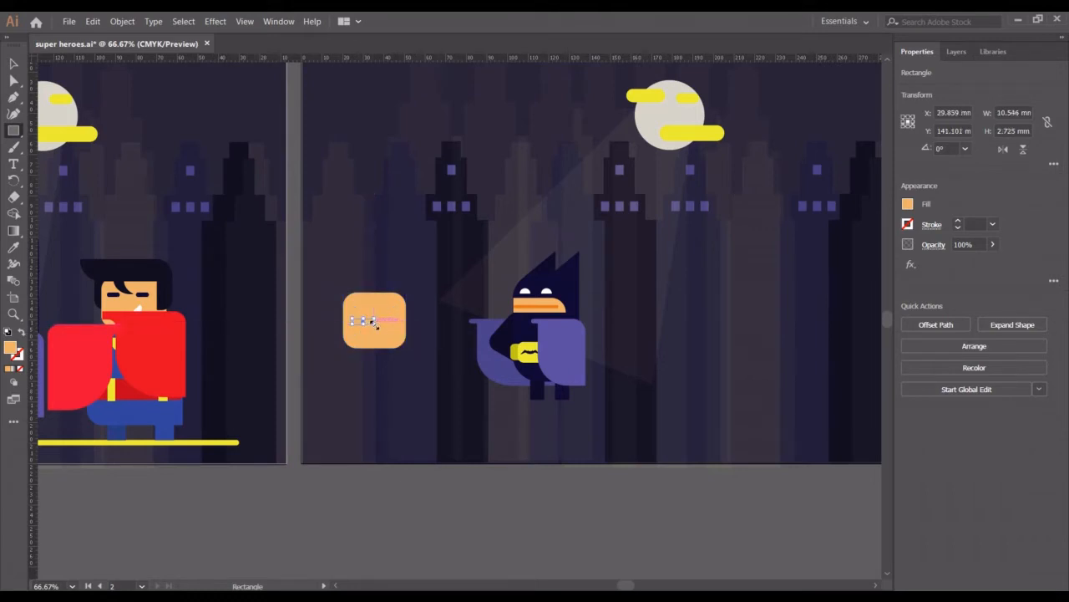
key("a")
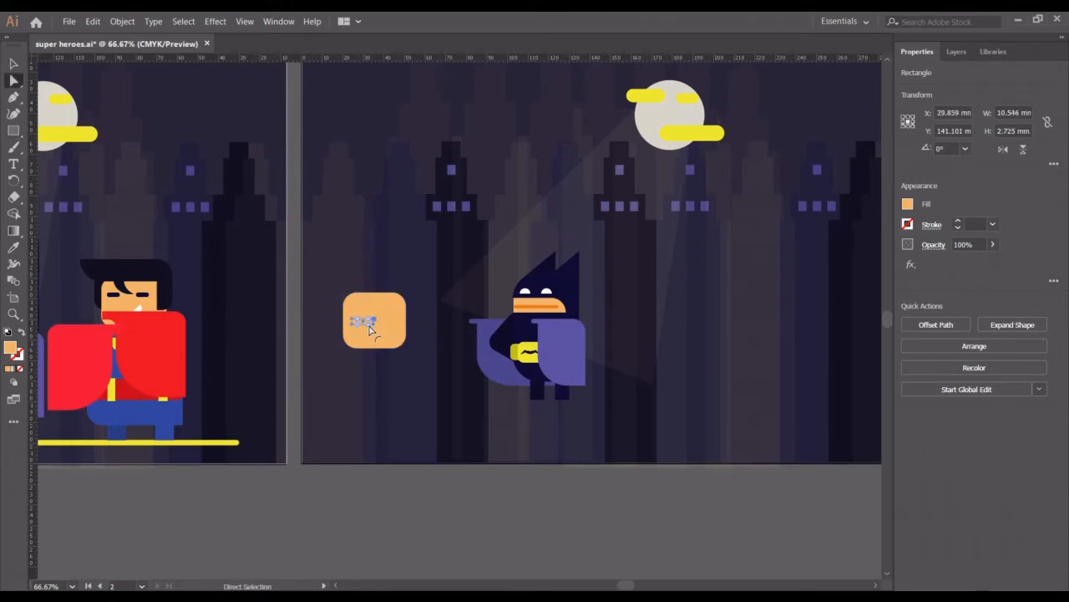
left_click_drag(370, 326, 364, 333)
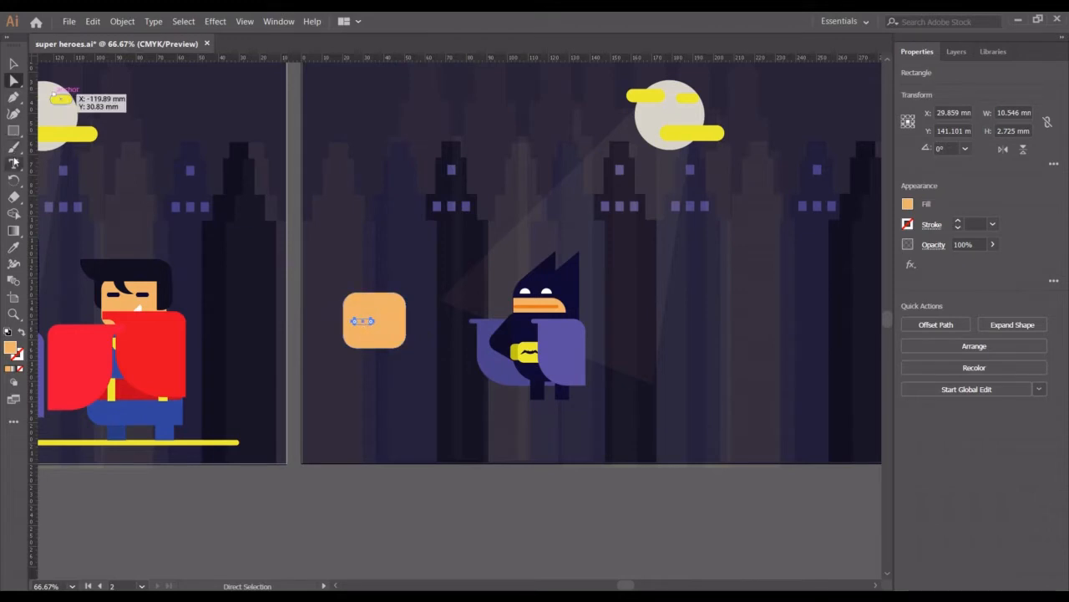
- Fill the eye with the dark colour sampled from the red-caped hero's hair
left_click(14, 248)
left_click(143, 269)
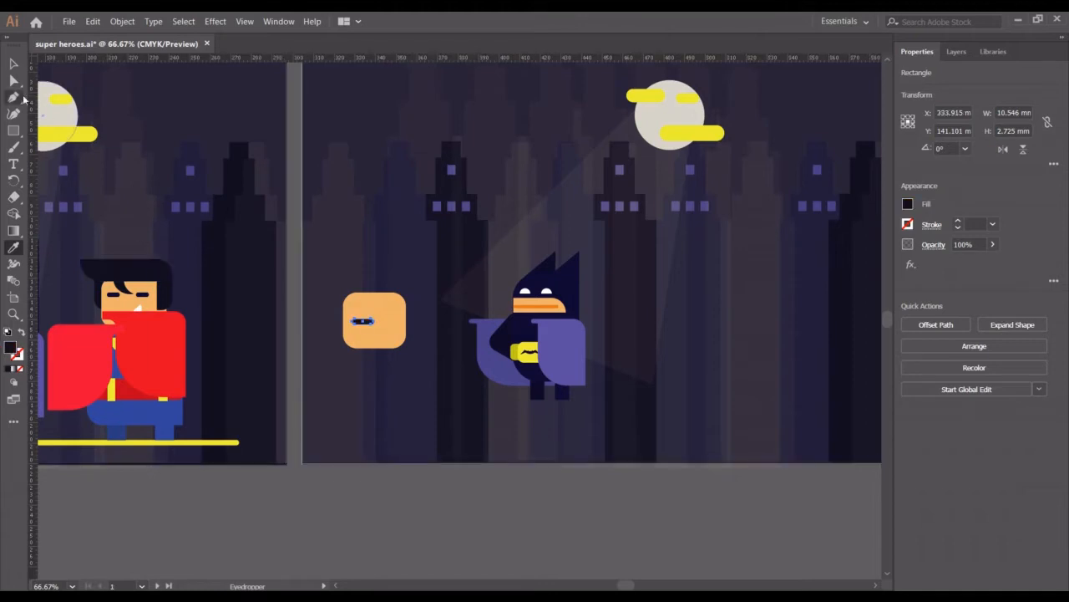
left_click(13, 62)
left_click(356, 533)
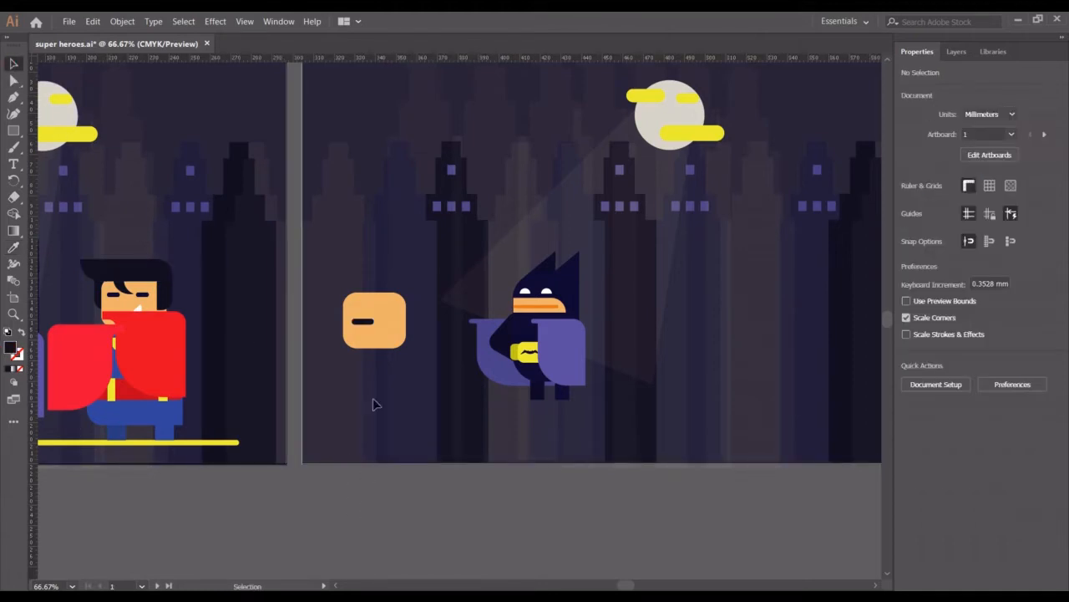
- Duplicate the eye horizontally onto the right half of the face
left_click(370, 326)
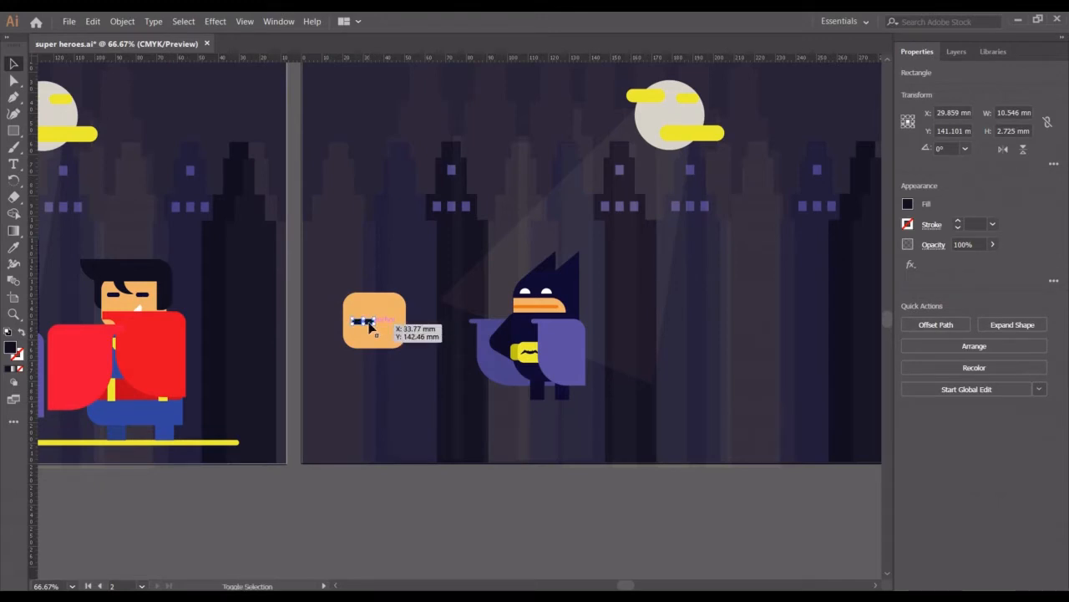
left_click_drag(370, 326, 384, 324)
key("shift+Right")
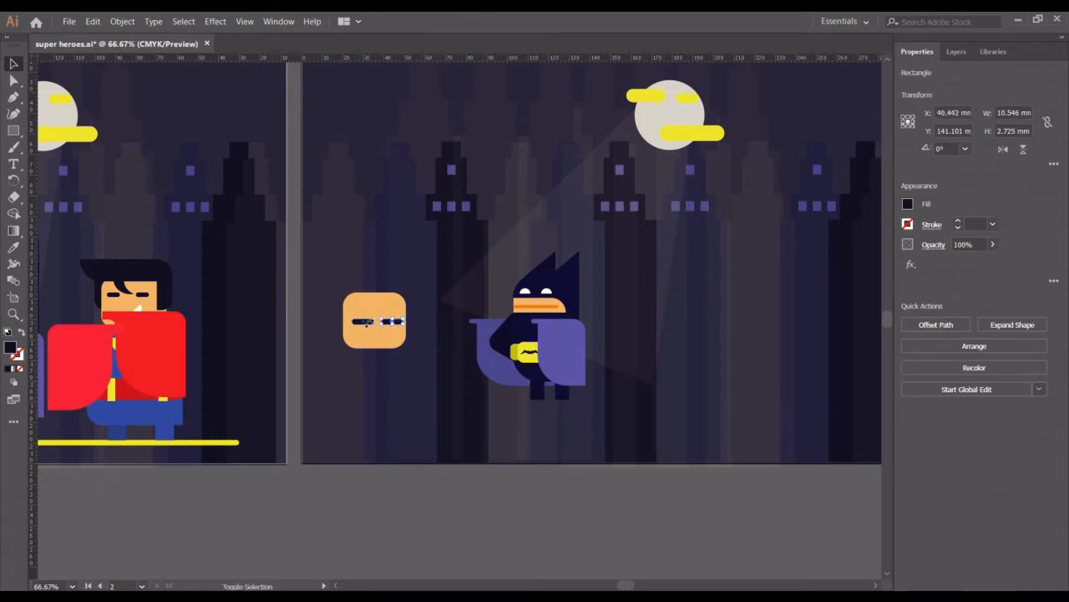
- Centre the pair of eyes on the face and scale them down to about 15.5 × 1.7 mm overall
left_click(368, 323, "shift")
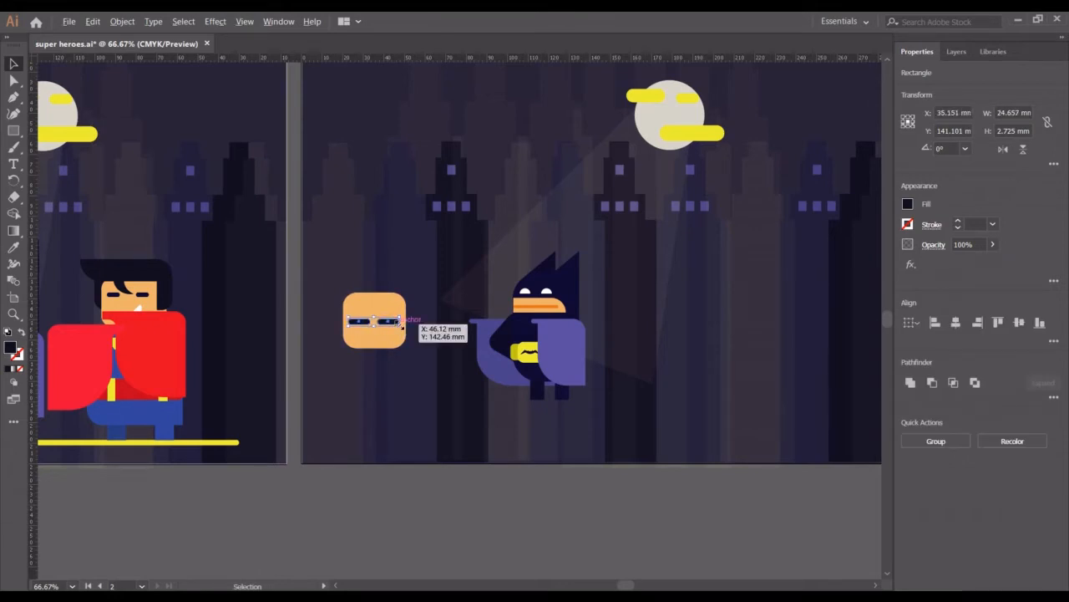
left_click_drag(397, 322, 399, 331)
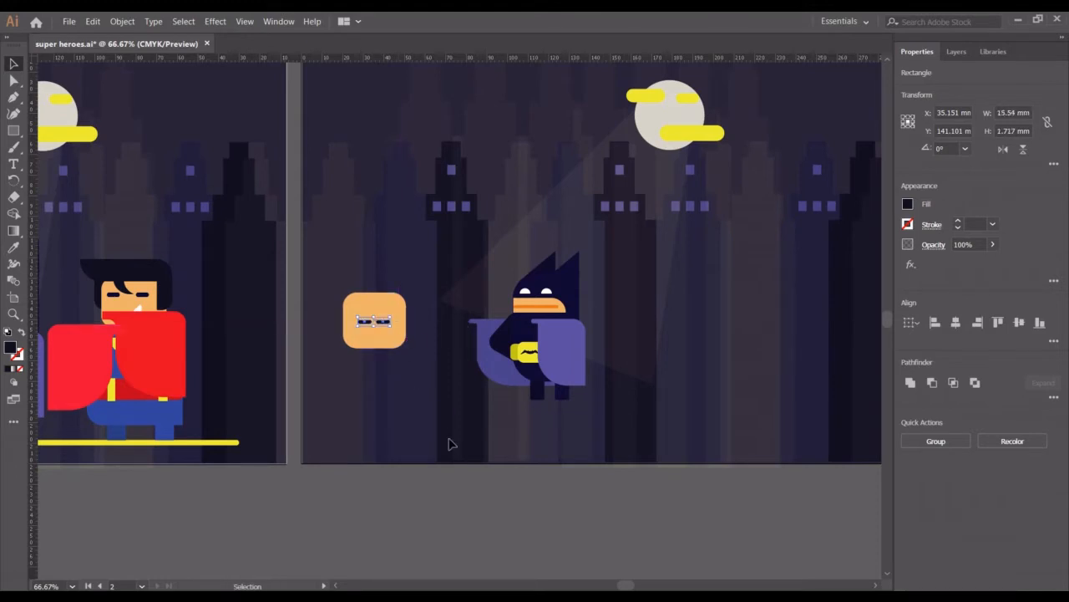
left_click(456, 501)
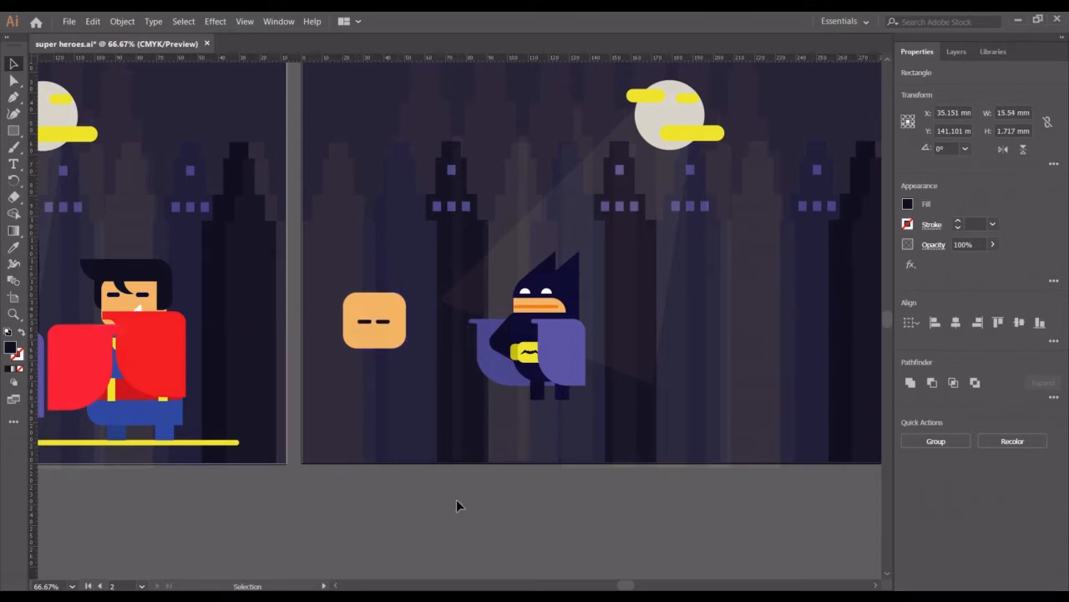
- Enlarge both eyes together to about 25 × 2.8 mm overall and nudge them up on the face
left_click(365, 325)
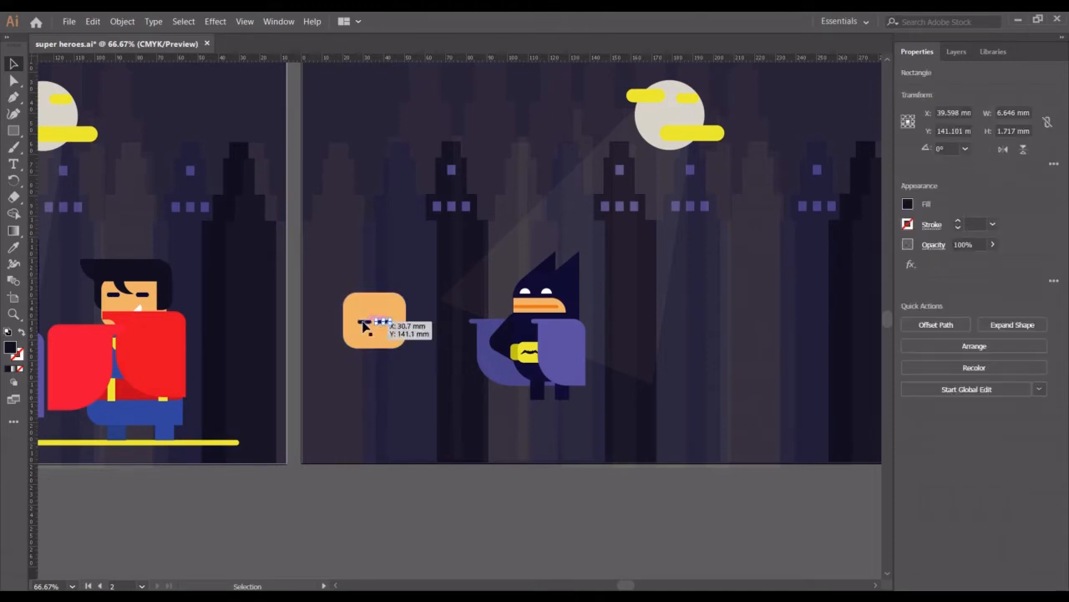
left_click(384, 321, "shift")
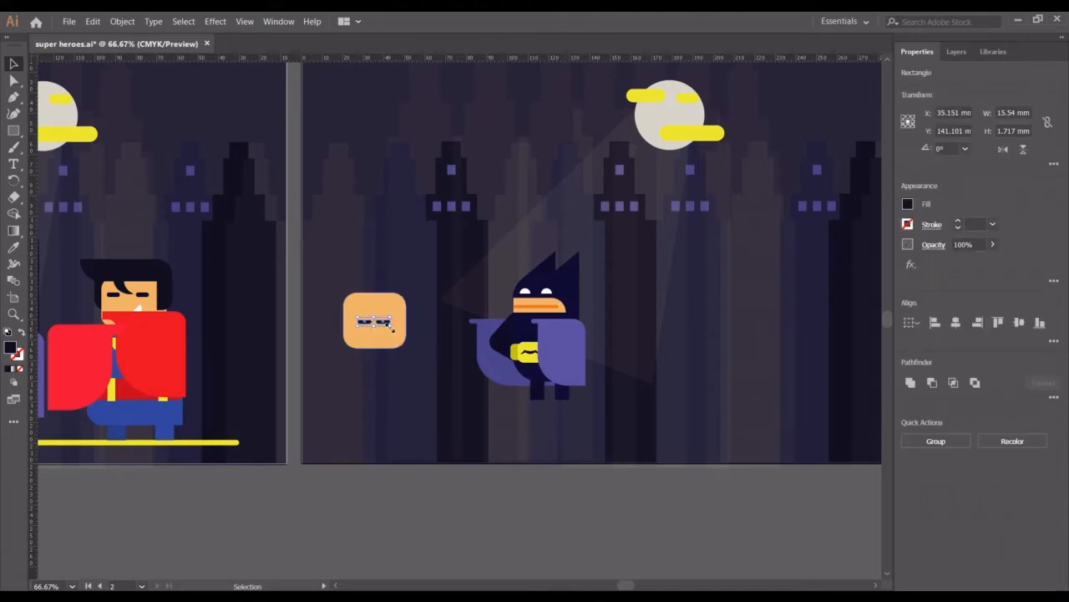
left_click_drag(388, 325, 394, 329)
key("Up")
key("Up")
key("Up")
key("Up")
key("Up")
key("Up")
key("Up")
key("Up")
key("Up")
key("Up")
key("Up")
mouse_move(396, 319)
left_mouse_down()
mouse_move(357, 318)
mouse_move(400, 322)
left_mouse_up()
left_click(454, 479)
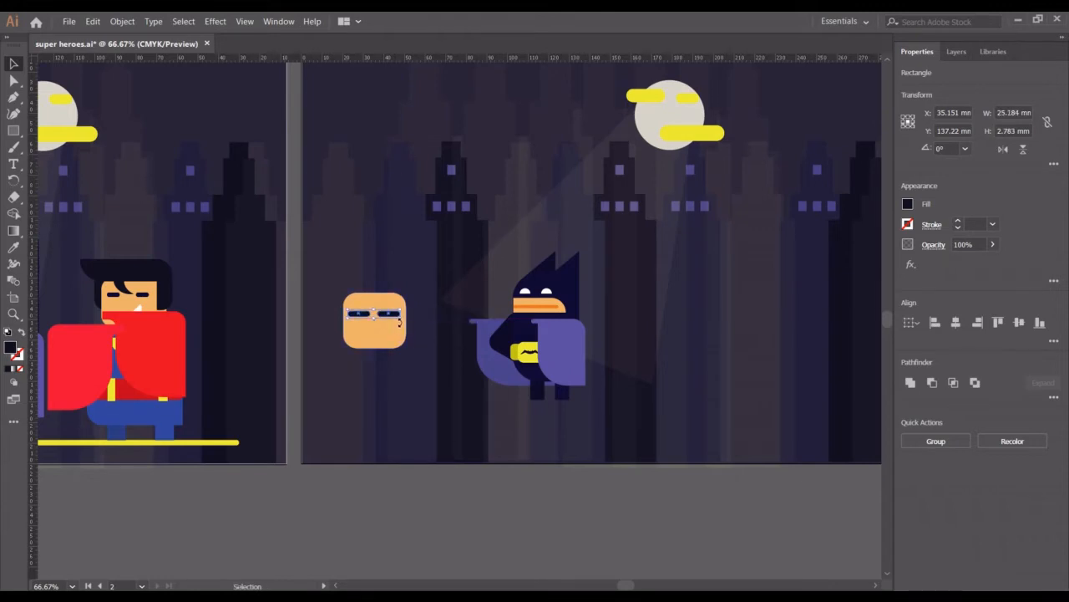
left_click(419, 493)
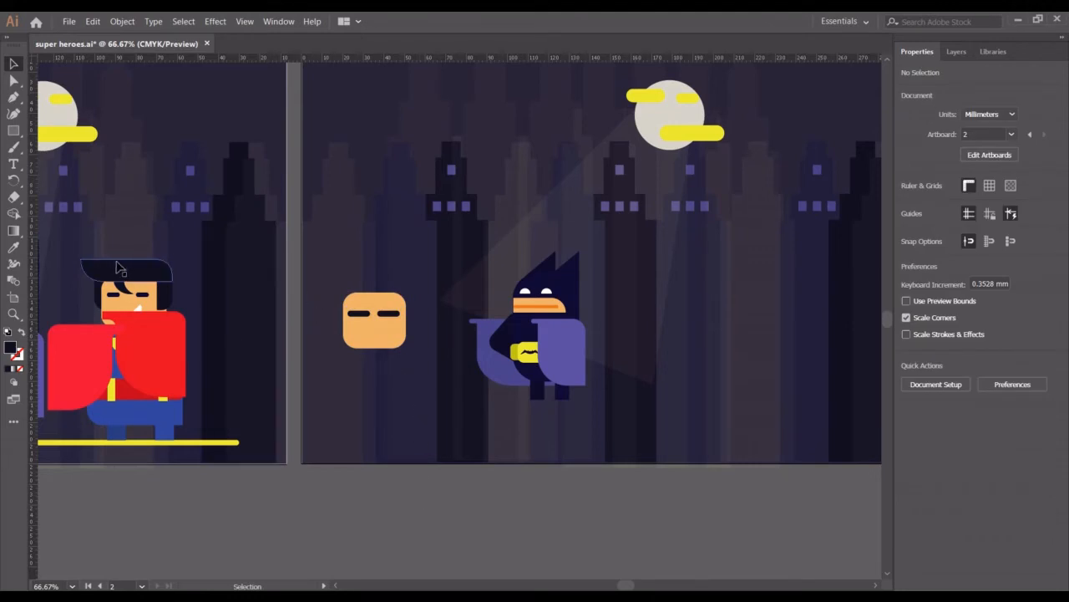
- Draw a dark hair rectangle about 39 × 11.7 mm across the top of the face and round its lower-left and upper-right corners
left_click(13, 130)
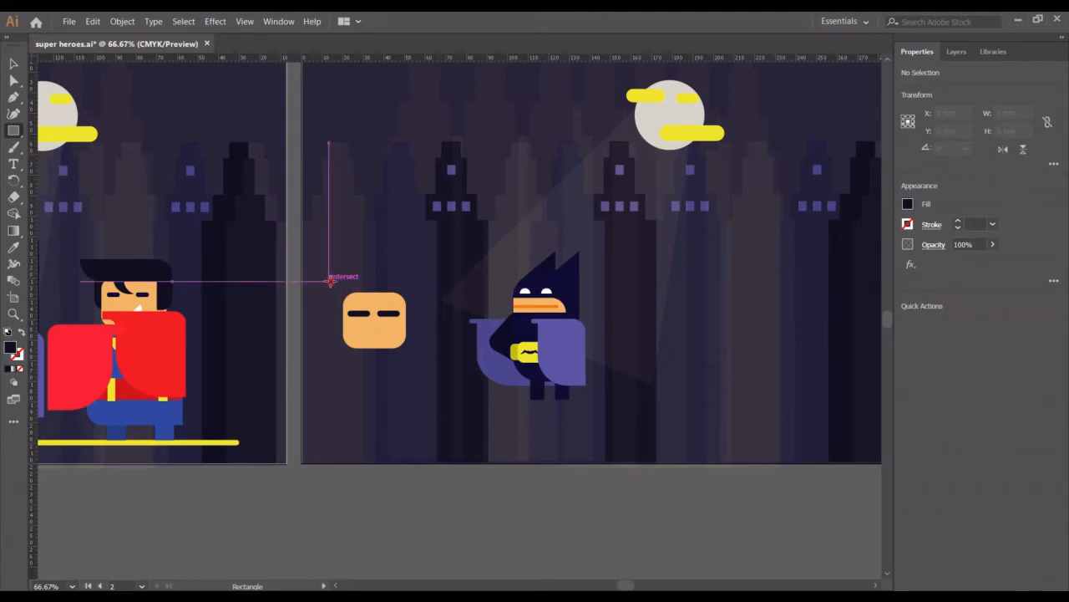
left_click_drag(331, 282, 410, 300)
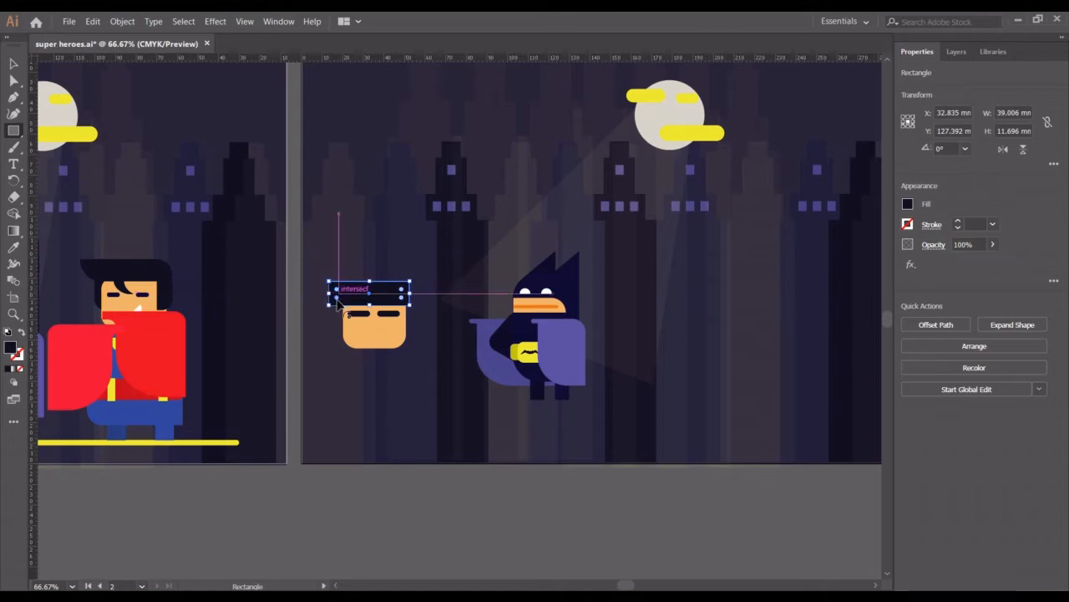
left_click_drag(337, 298, 396, 282)
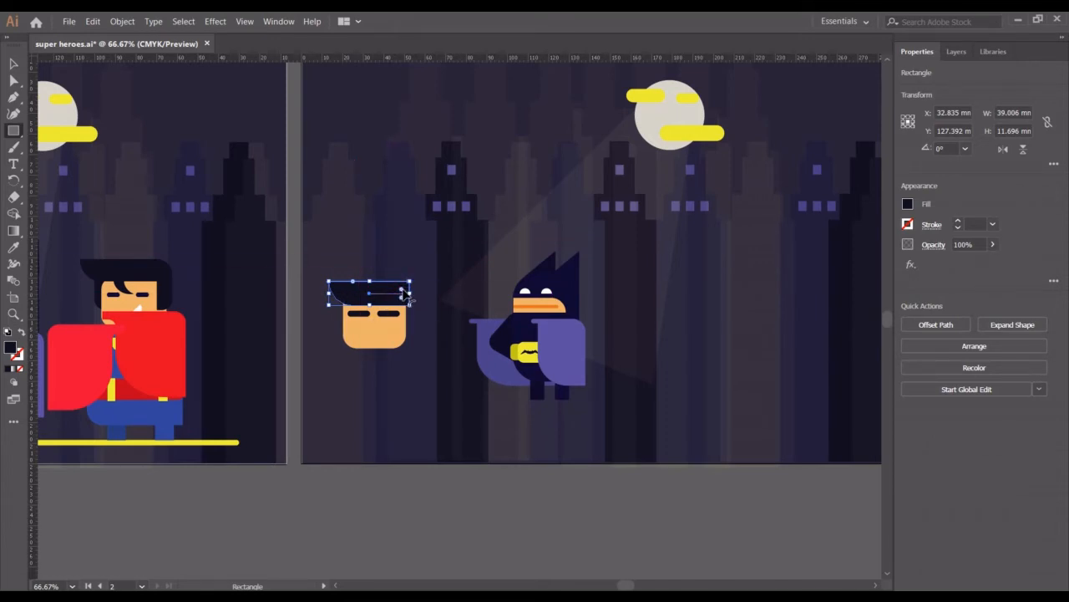
left_click_drag(402, 291, 399, 294)
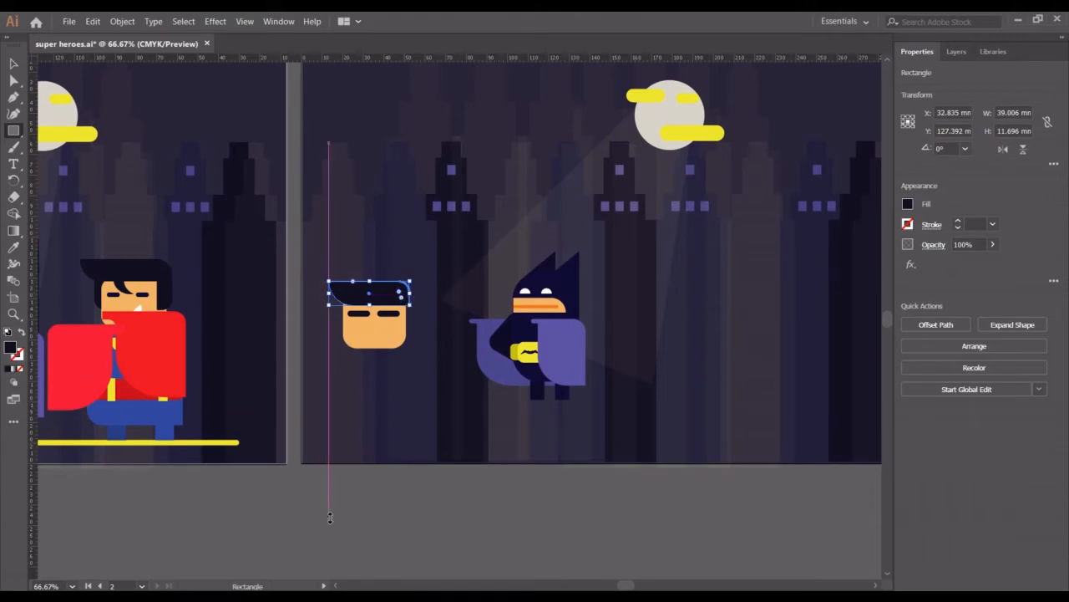
left_click(13, 62)
left_click(11, 64)
left_click(402, 487)
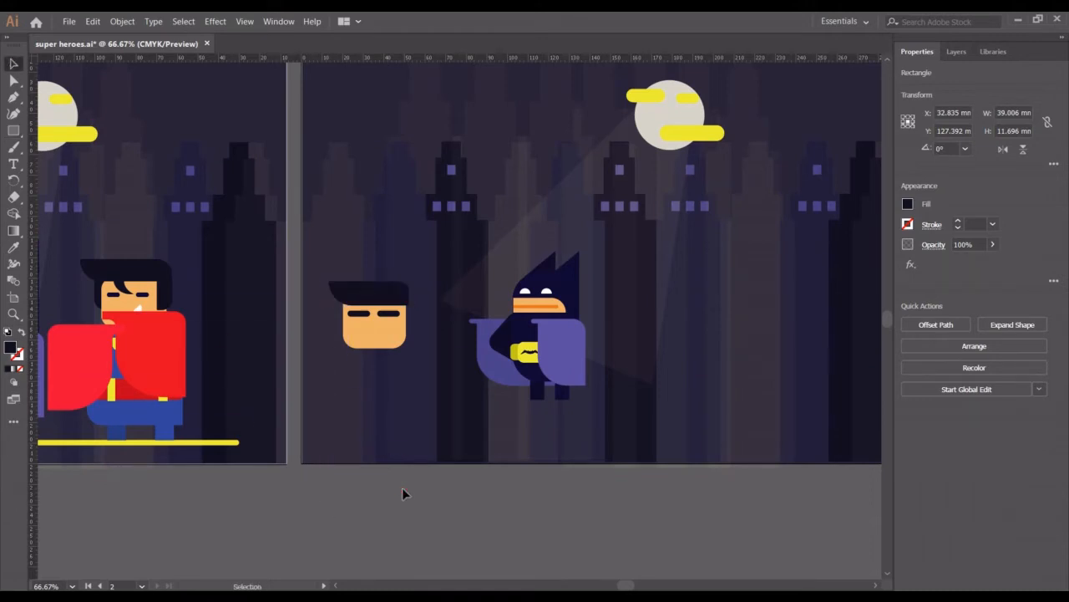
- Nudge the hair shape left and stretch its right side to line up with the face's right edge
left_click(373, 297)
key("Left")
key("Left")
key("Left")
key("Left")
key("Left")
key("Left")
key("Left")
key("Left")
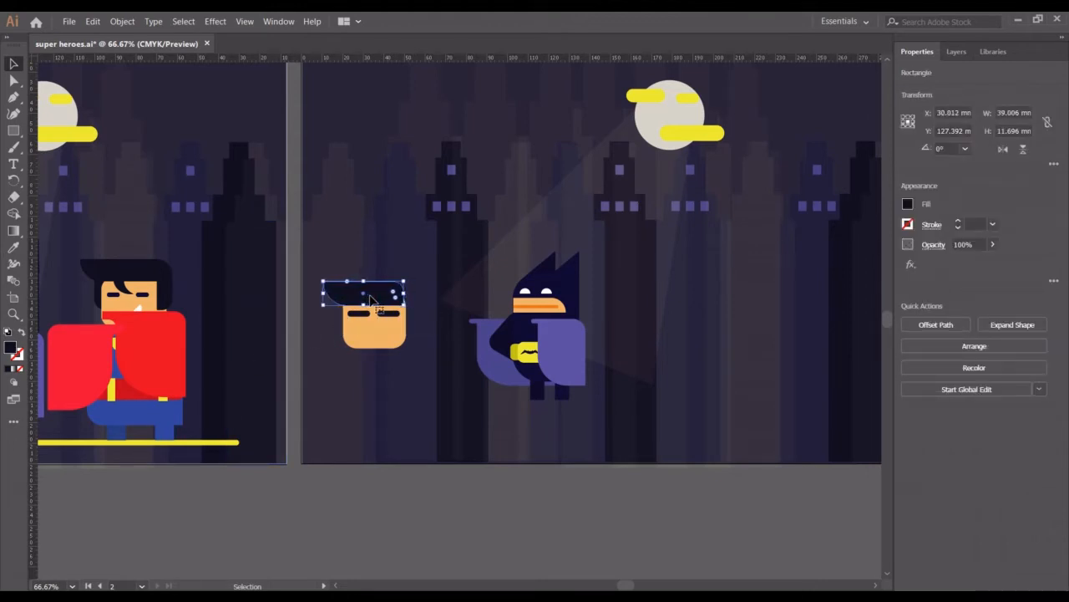
key("Left")
key("Left")
left_click_drag(402, 293, 407, 292)
left_click(417, 515)
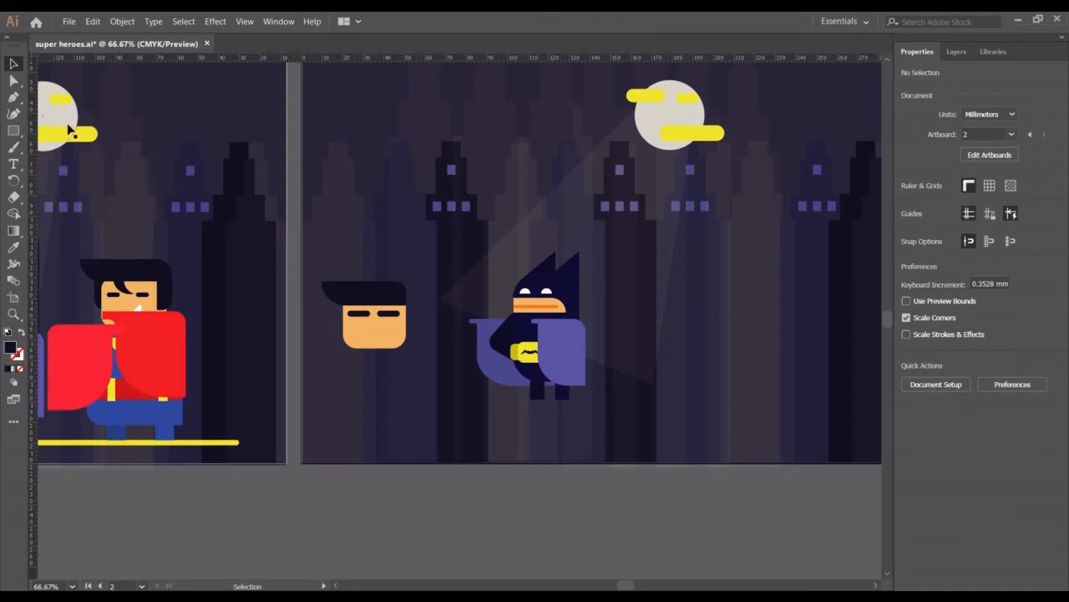
- Draw a dark sideburn rectangle about 7.4 × 17.1 mm along the right side of the face, beneath the hair
left_click(13, 130)
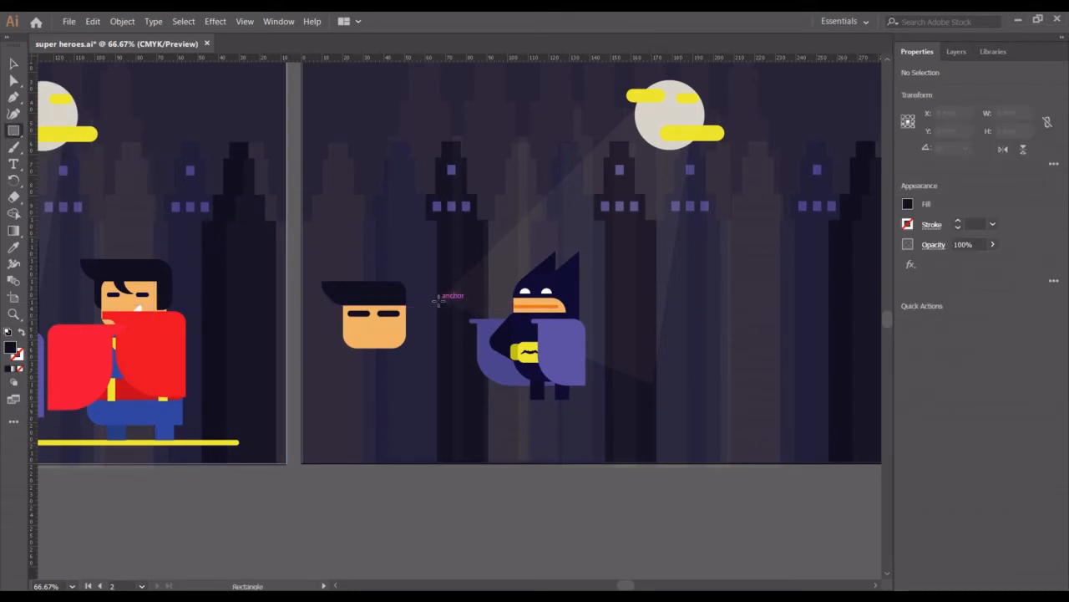
left_click_drag(400, 297, 409, 331)
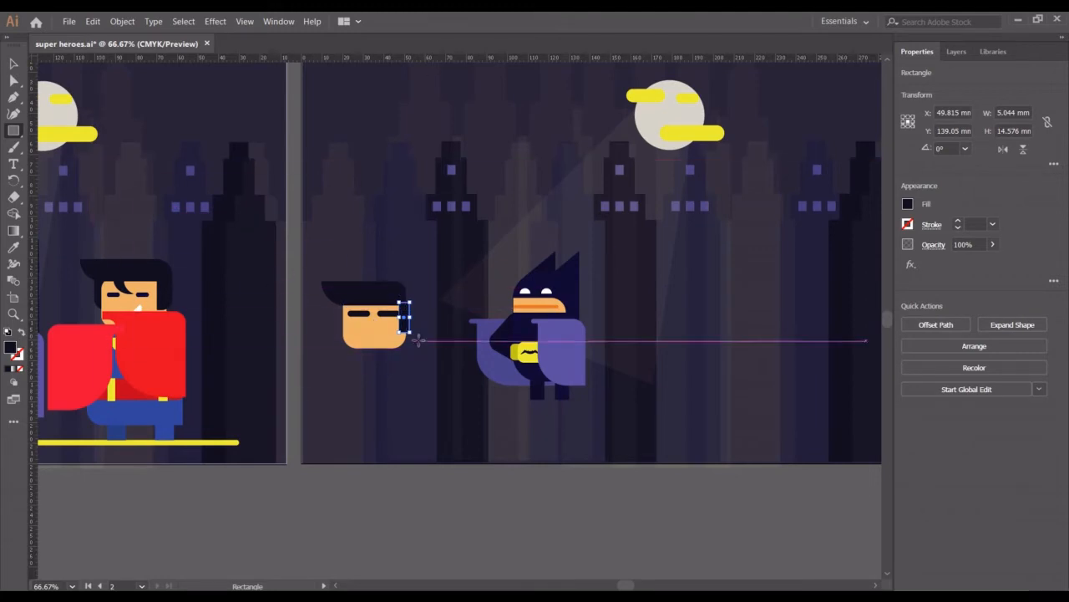
left_click_drag(409, 331, 413, 338)
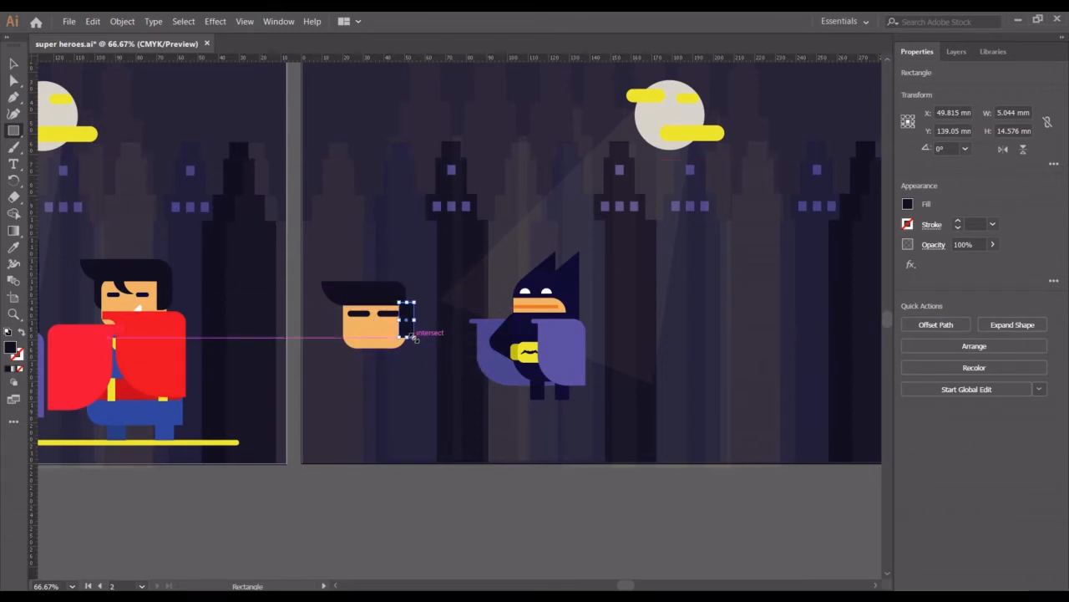
- Round the sideburn's lower-right corner and move it left to line up with the face's right edge
left_click(14, 80)
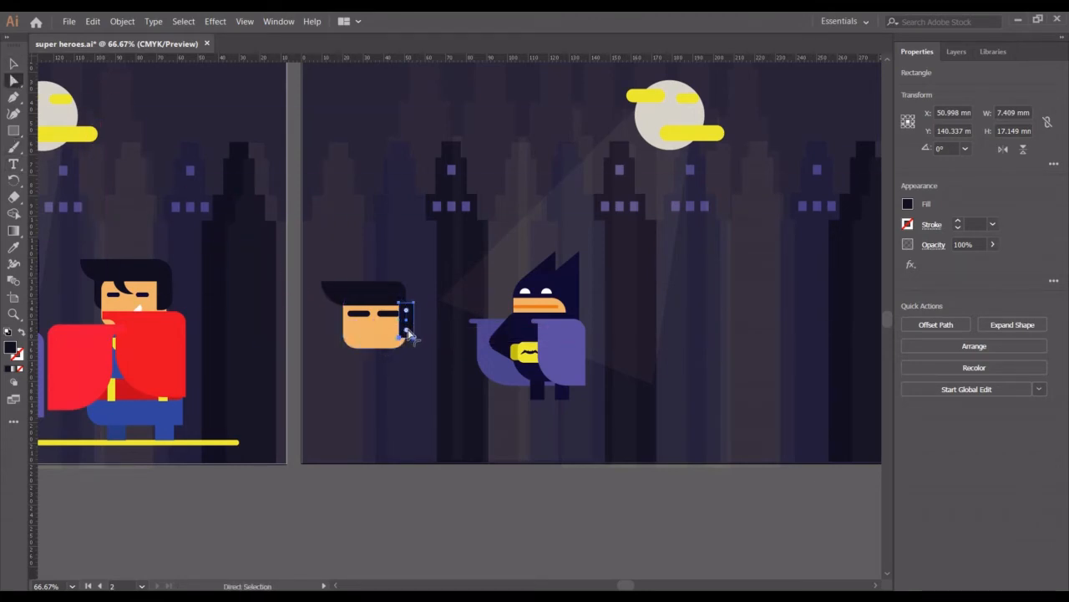
key("ctrl")
scroll(409, 333, "up", 3)
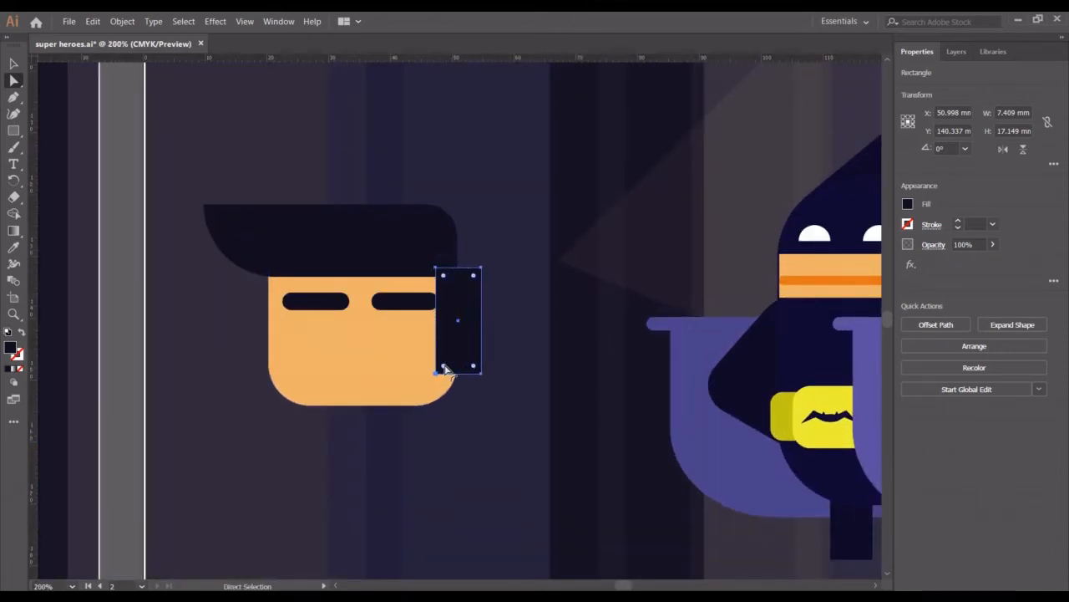
scroll(445, 368, "left", 8)
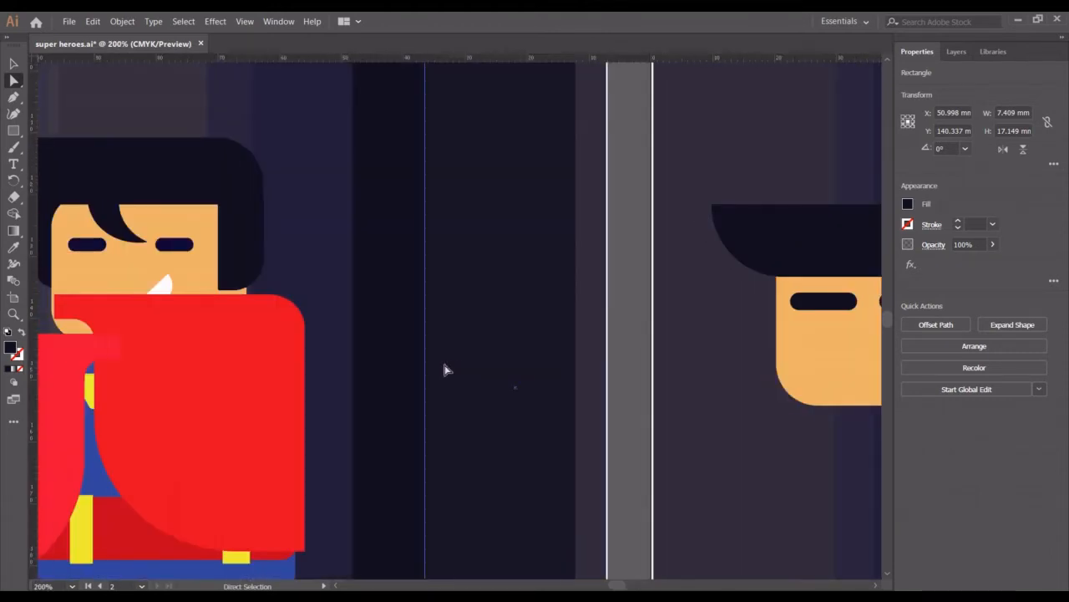
scroll(445, 369, "right", 5)
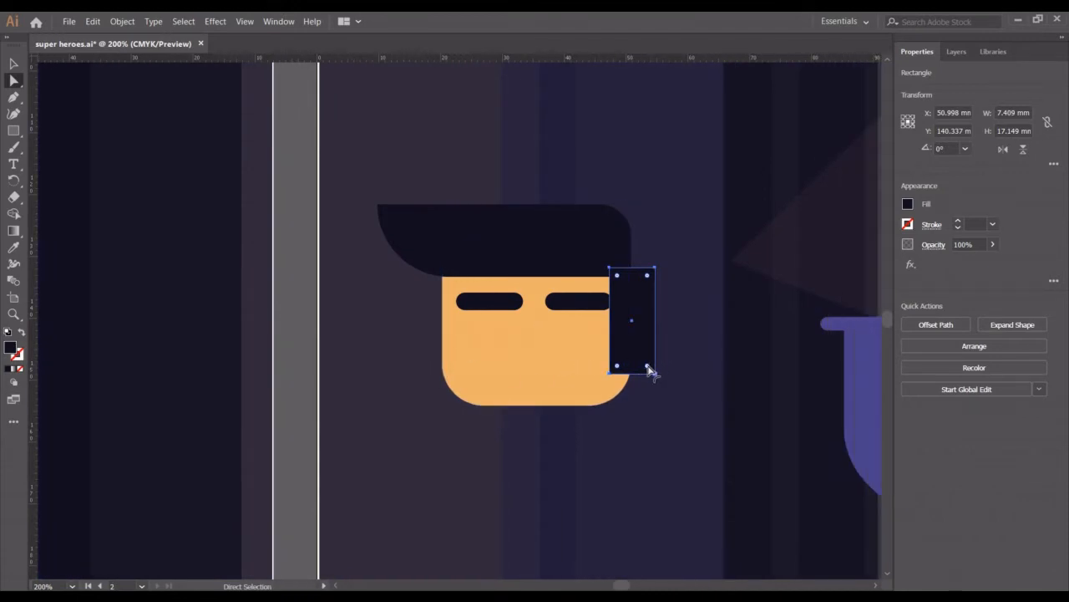
left_click_drag(649, 368, 571, 378)
key("v")
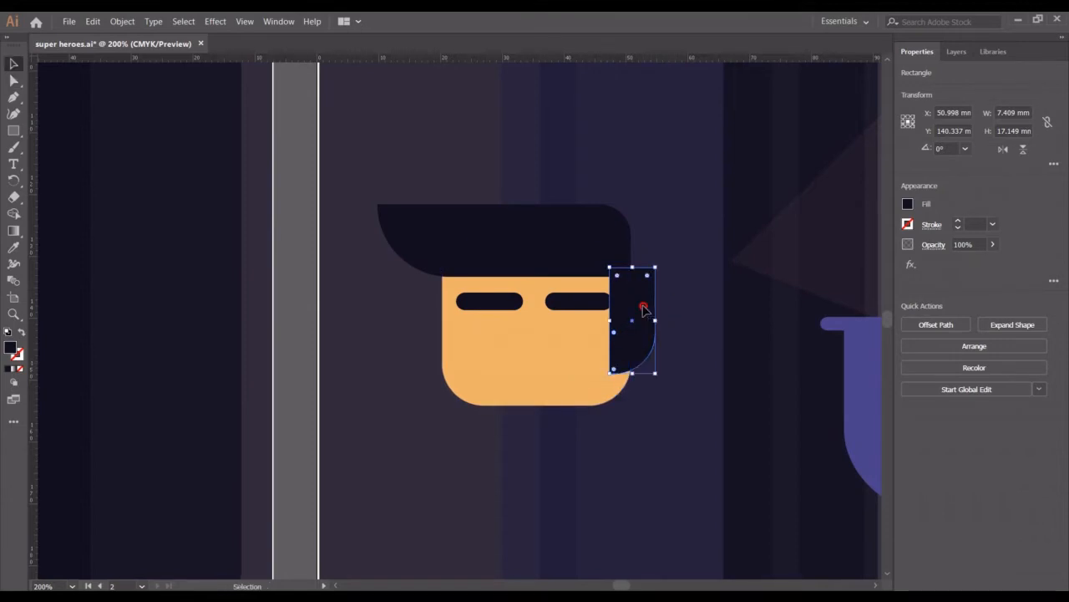
left_click_drag(644, 308, 621, 309)
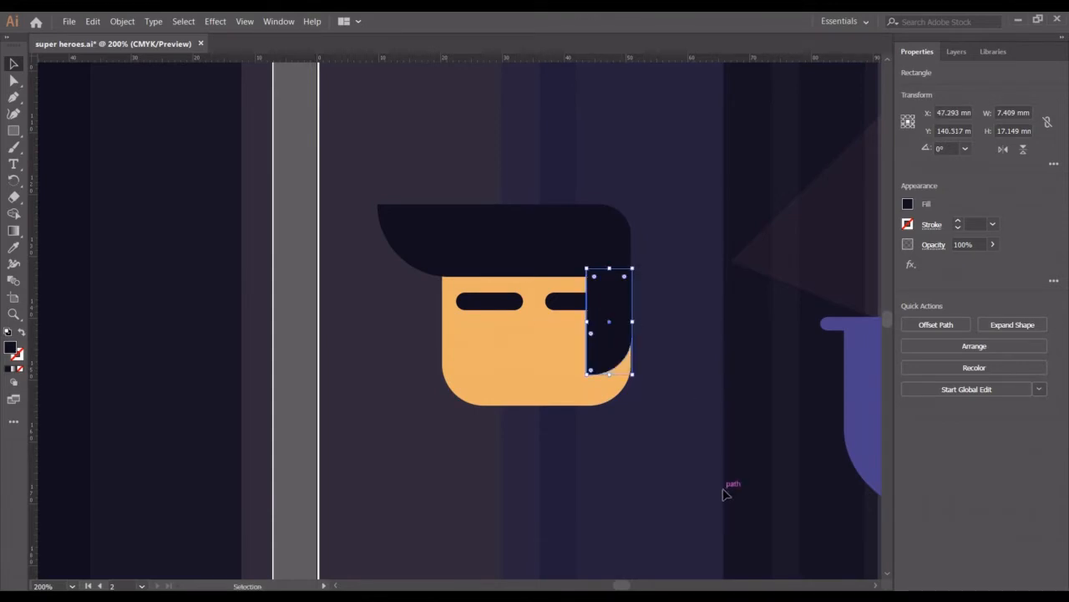
left_click(655, 493)
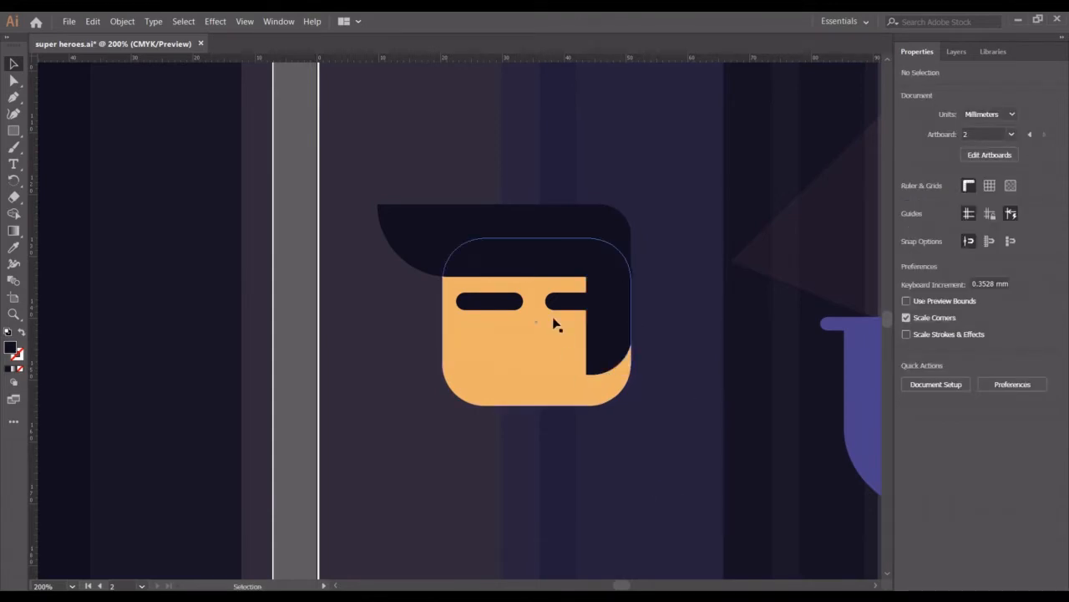
- Try nudging the sideburn left to line up more closely with the hair's right edge
left_click(614, 347)
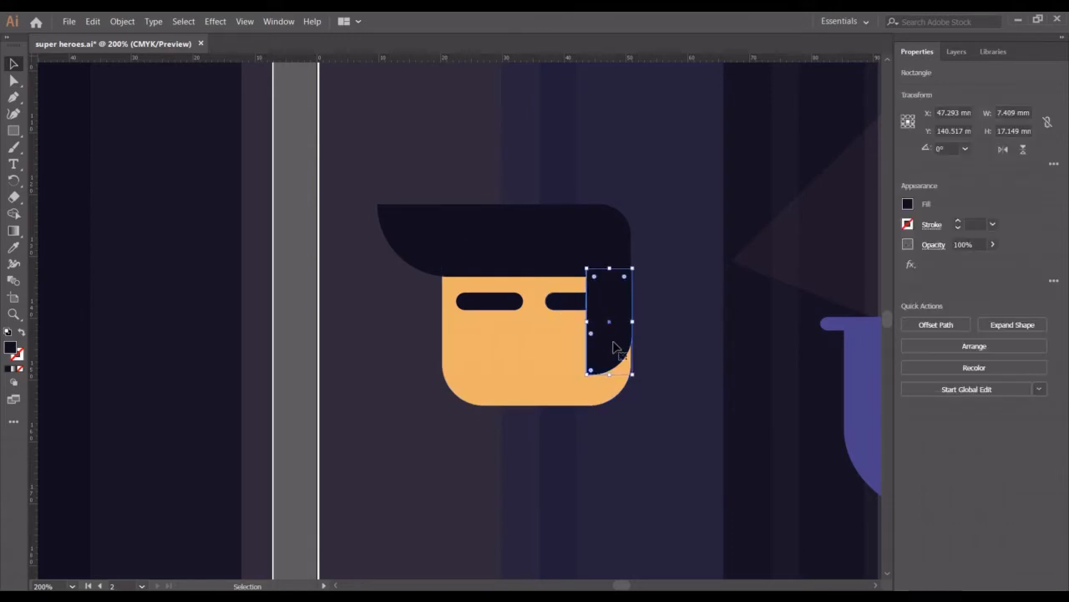
key("Left")
key("Left")
key("Right")
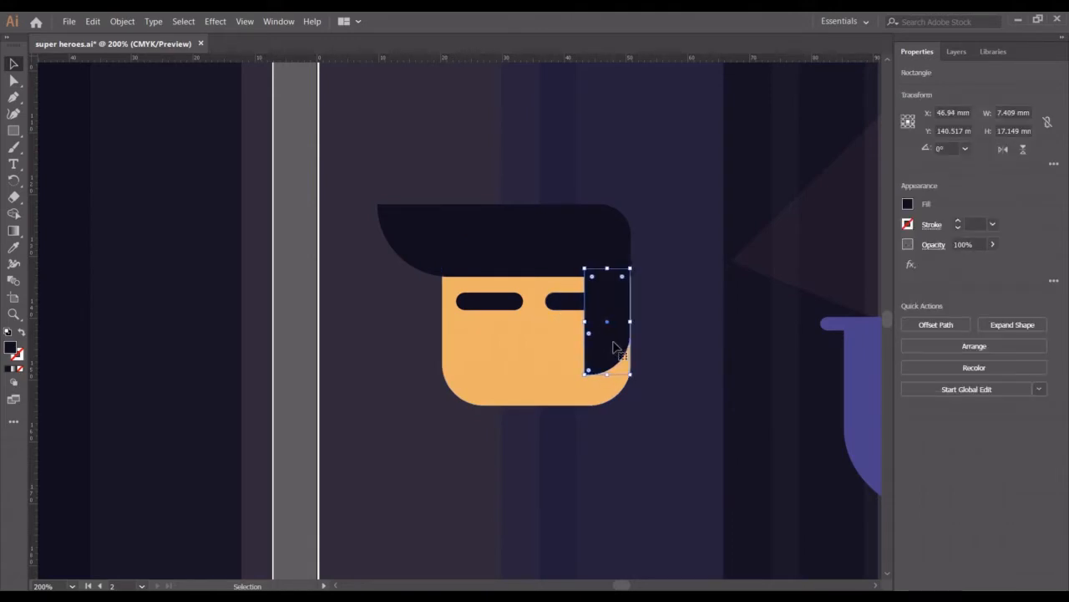
key("Right")
left_click(667, 407)
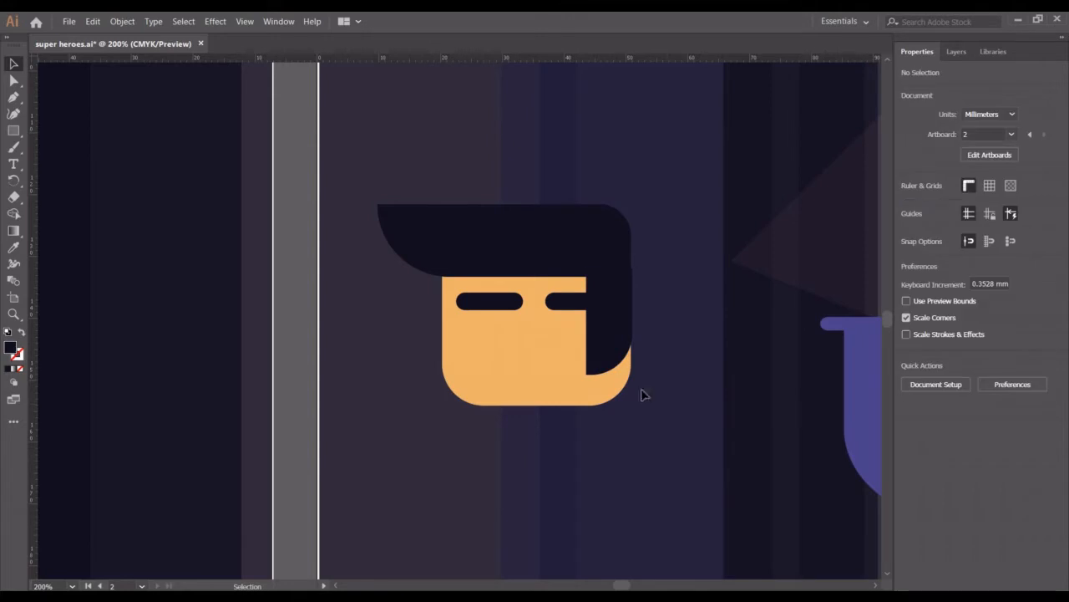
- Move both eyes together to the left and slightly down on the face
left_click(565, 311)
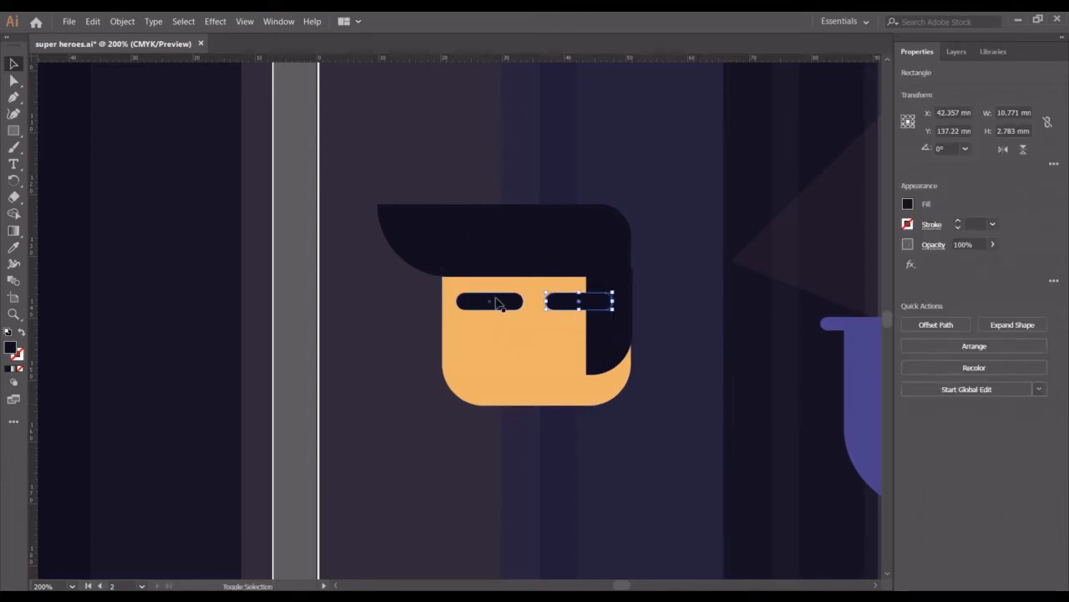
left_click(496, 302, "shift")
left_click_drag(496, 302, 476, 308)
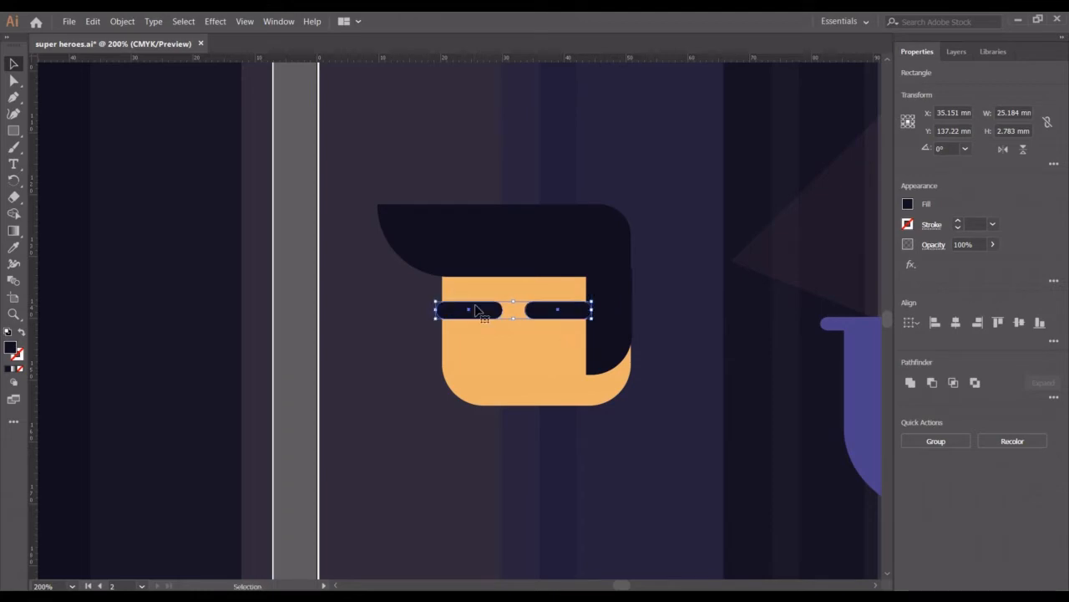
left_click(500, 440)
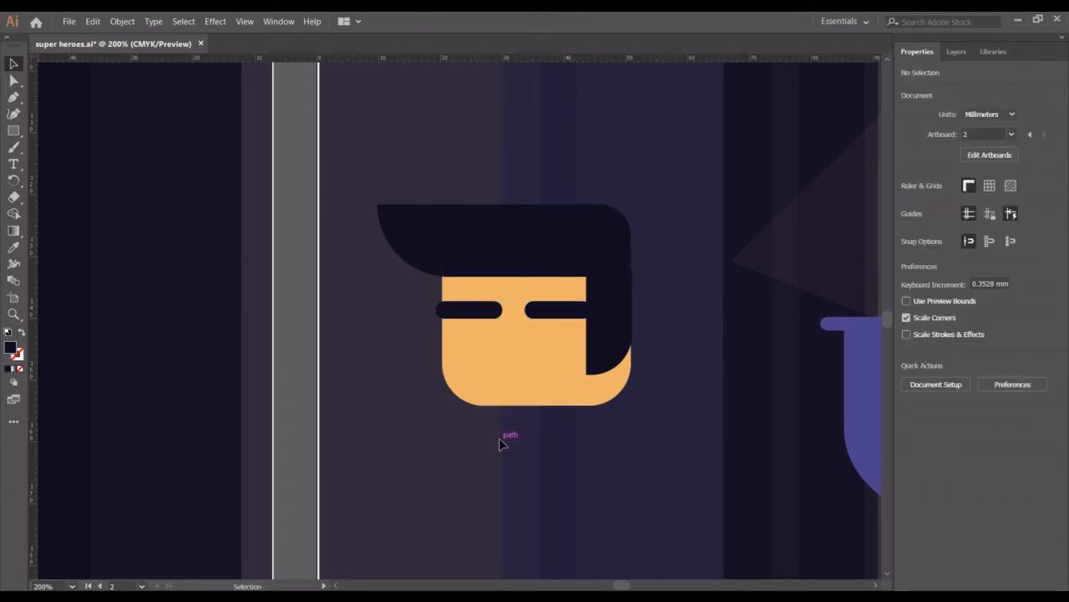
- Duplicate the bat hero's white half-round eye onto the new face, and move the head shapes up, clear of the copy
key("ctrl+minus")
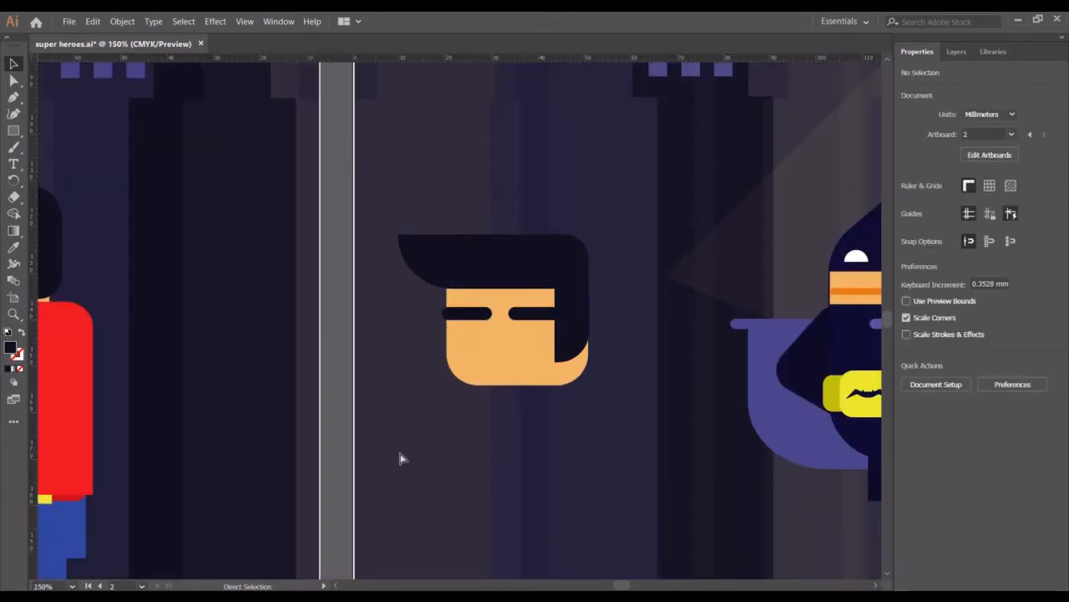
key("ctrl+minus")
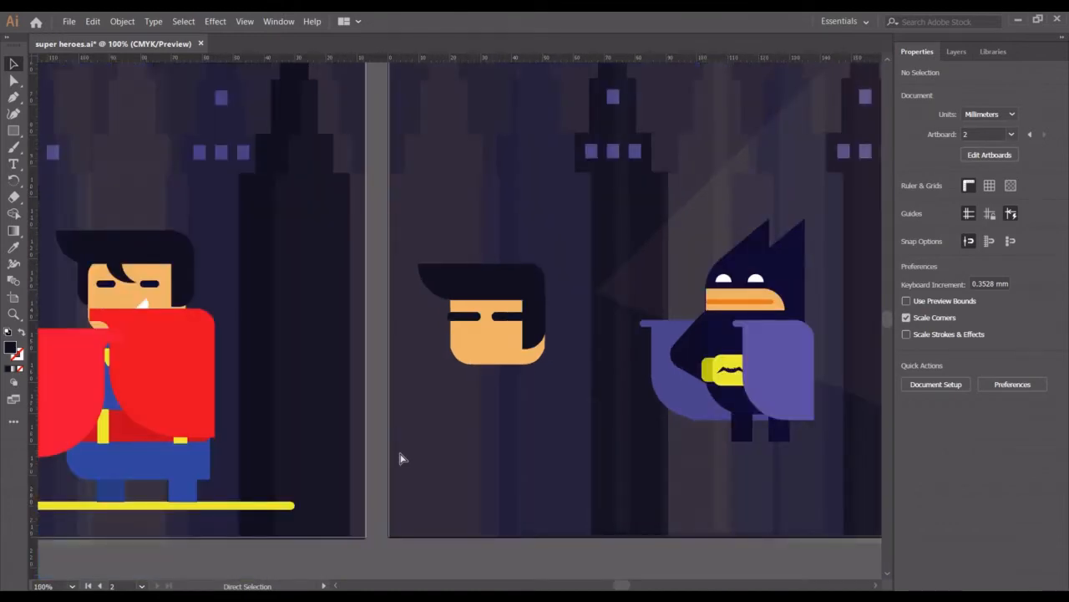
key("v")
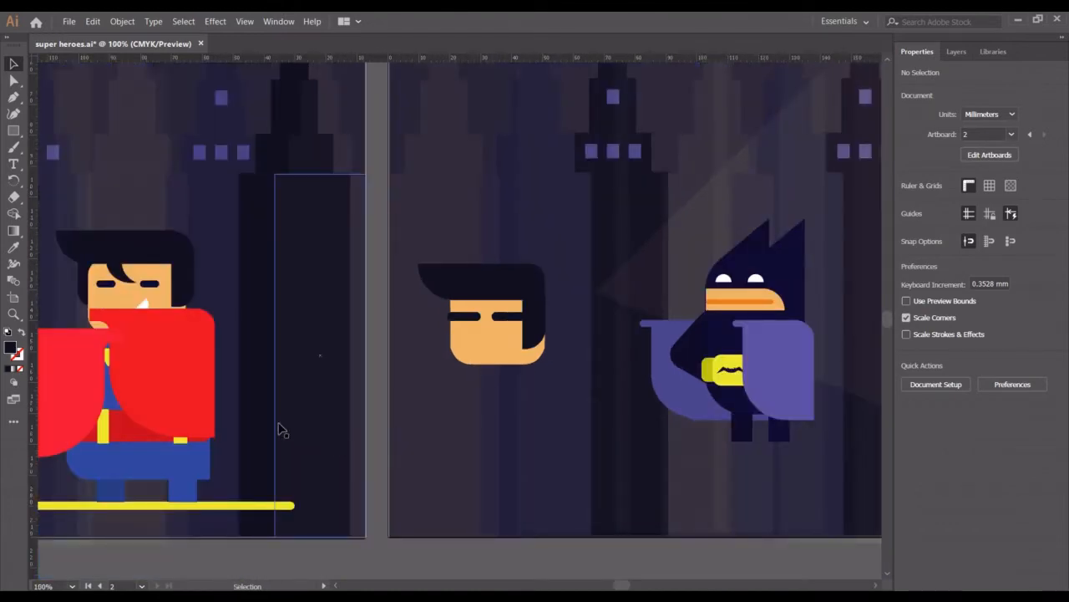
double_click(723, 284)
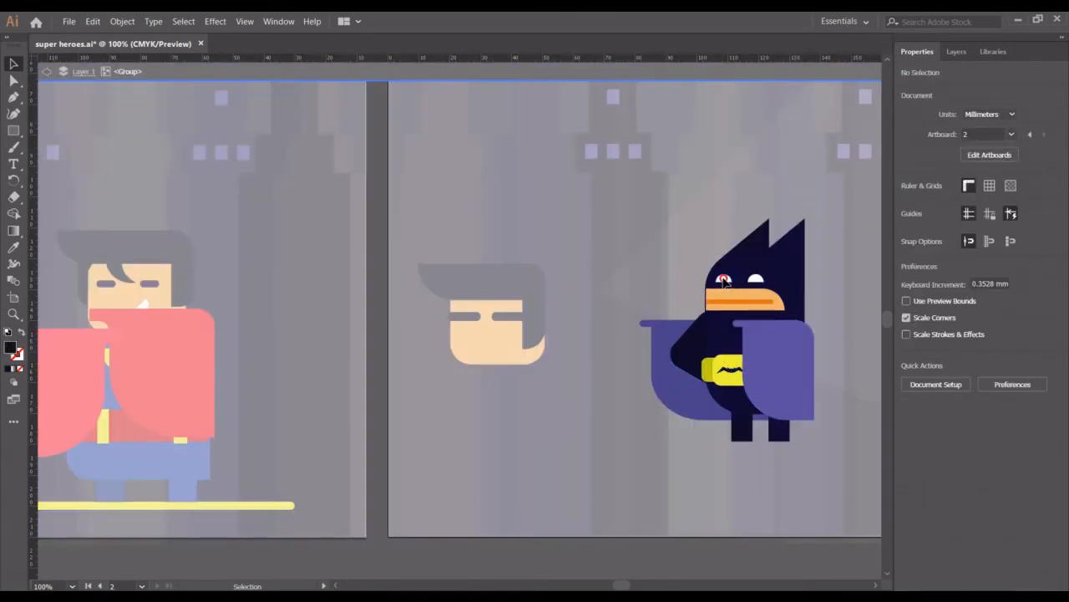
double_click(723, 281)
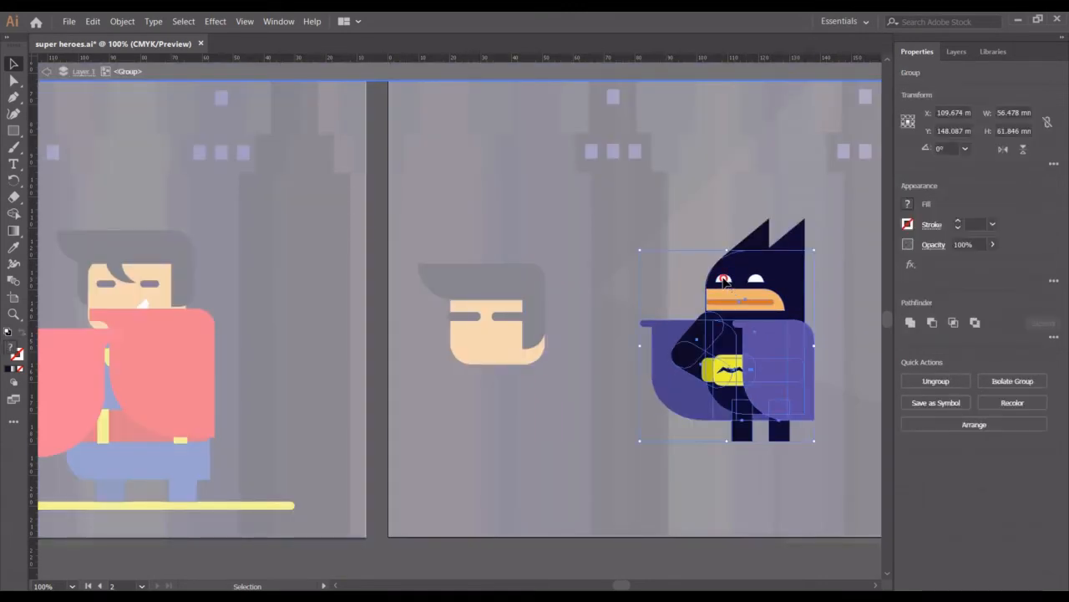
left_click(723, 281)
key("a")
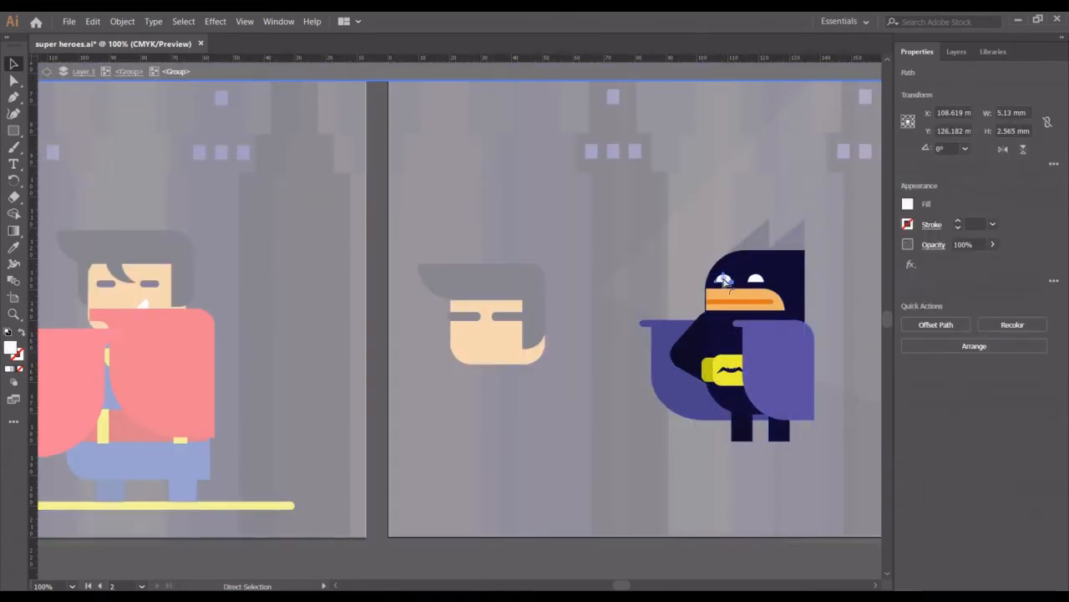
left_click_drag(724, 282, 499, 337)
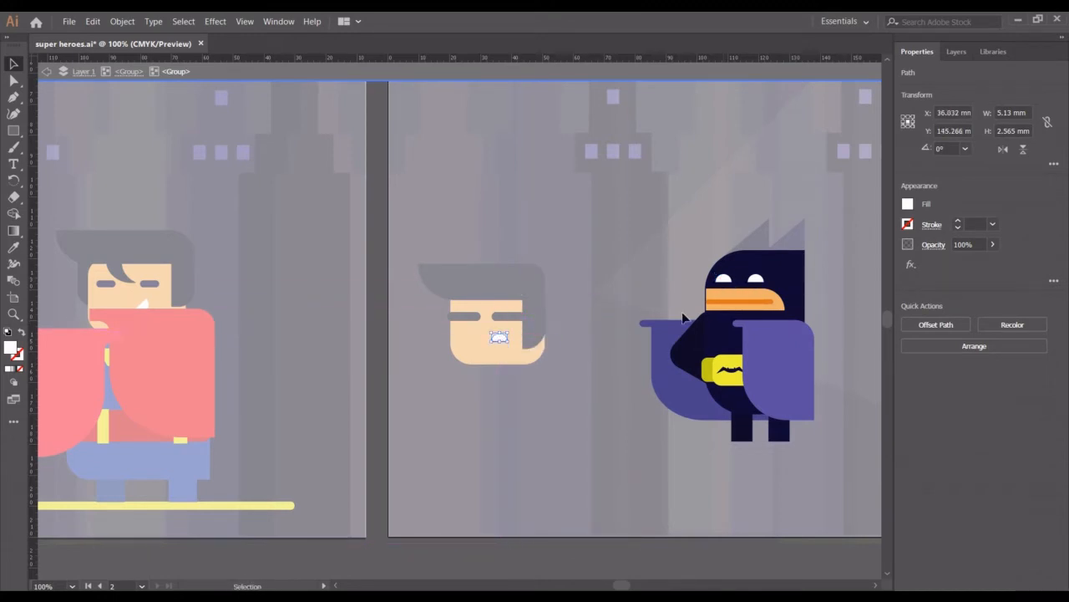
left_click(661, 438)
double_click(623, 385)
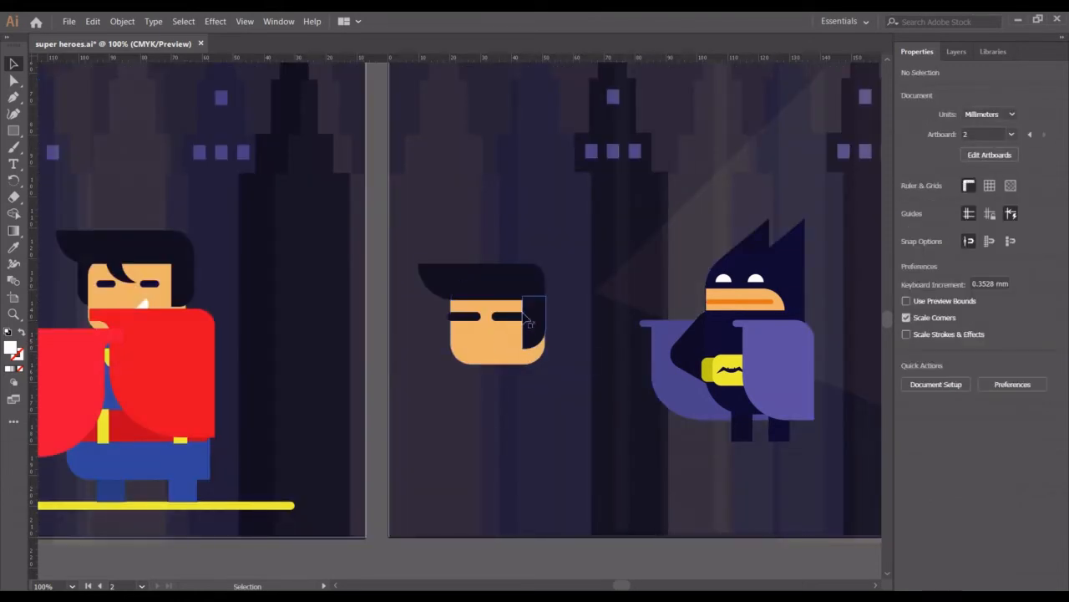
left_click_drag(424, 262, 516, 243)
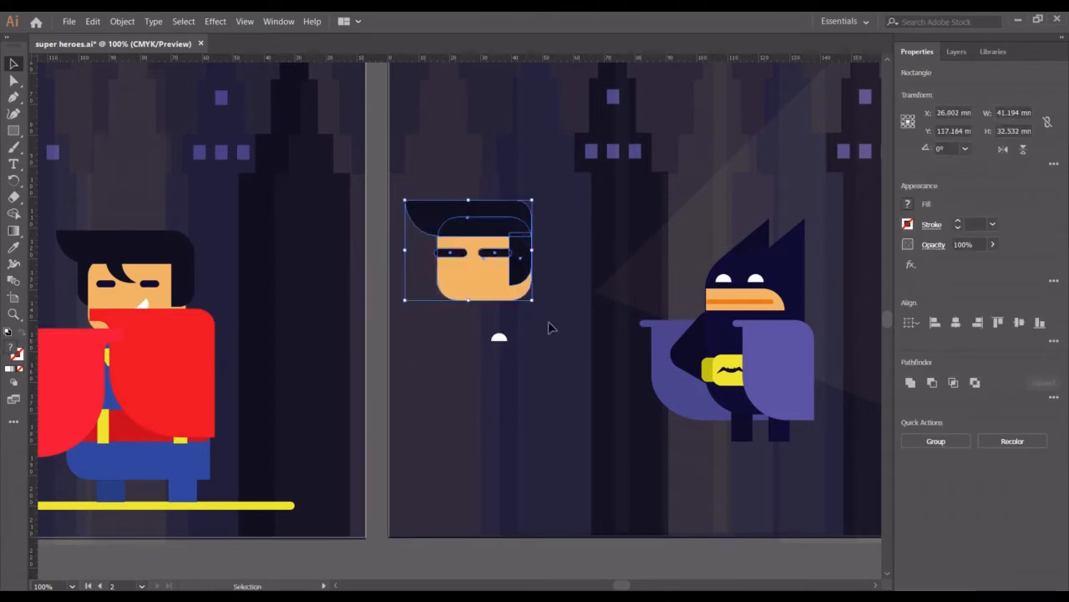
- Ungroup the bat hero artwork once and try to move the white half-round copy on its own
left_click(504, 341)
right_click(504, 340)
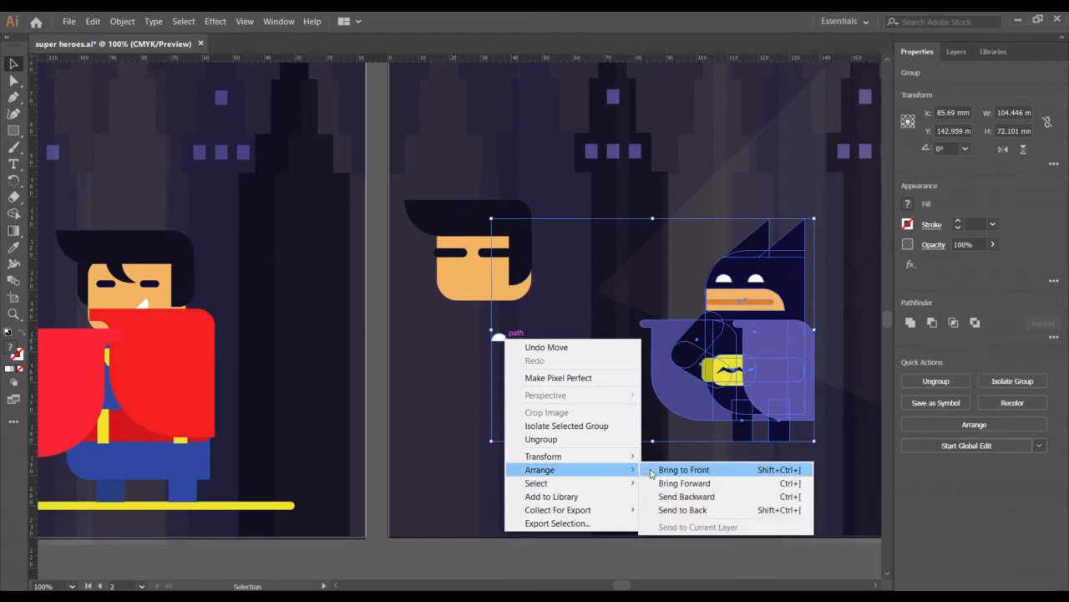
left_click(547, 439)
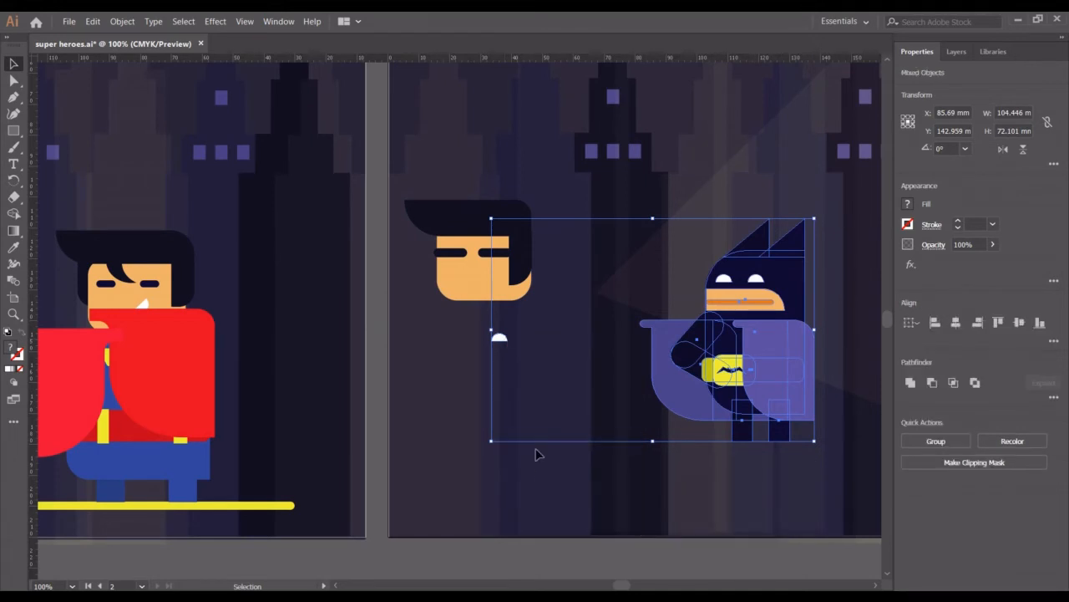
left_click(528, 472)
mouse_move(503, 345)
left_mouse_down()
mouse_move(492, 336)
mouse_move(485, 280)
mouse_move(500, 346)
left_mouse_up()
- Undo the move and the ungrouping of the bat hero artwork
key("ctrl+z")
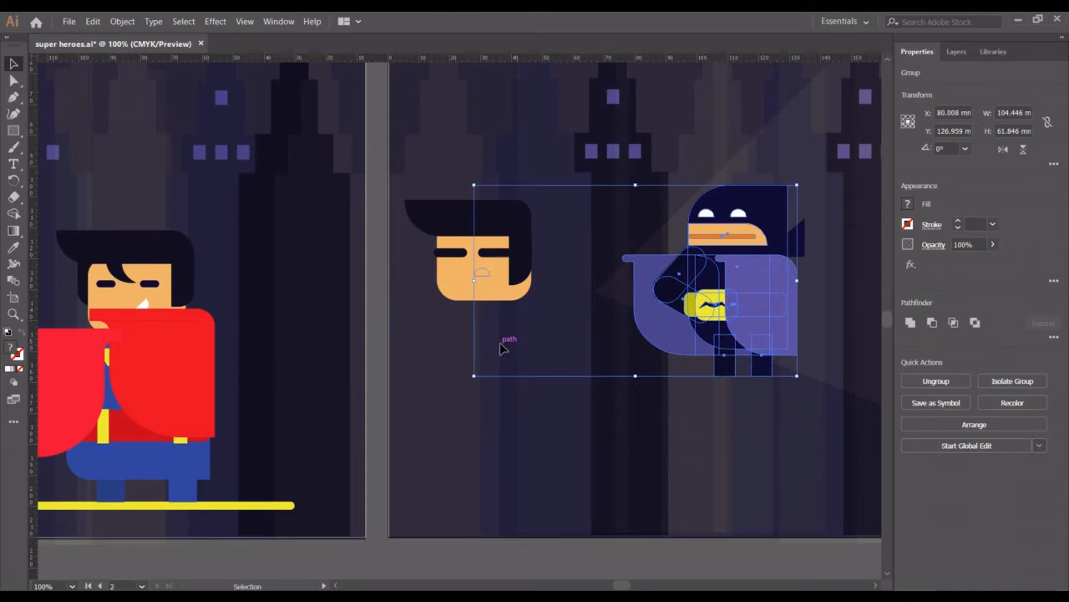
key("ctrl+y")
key("ctrl+y")
key("ctrl+y")
key("a")
key("ctrl+y")
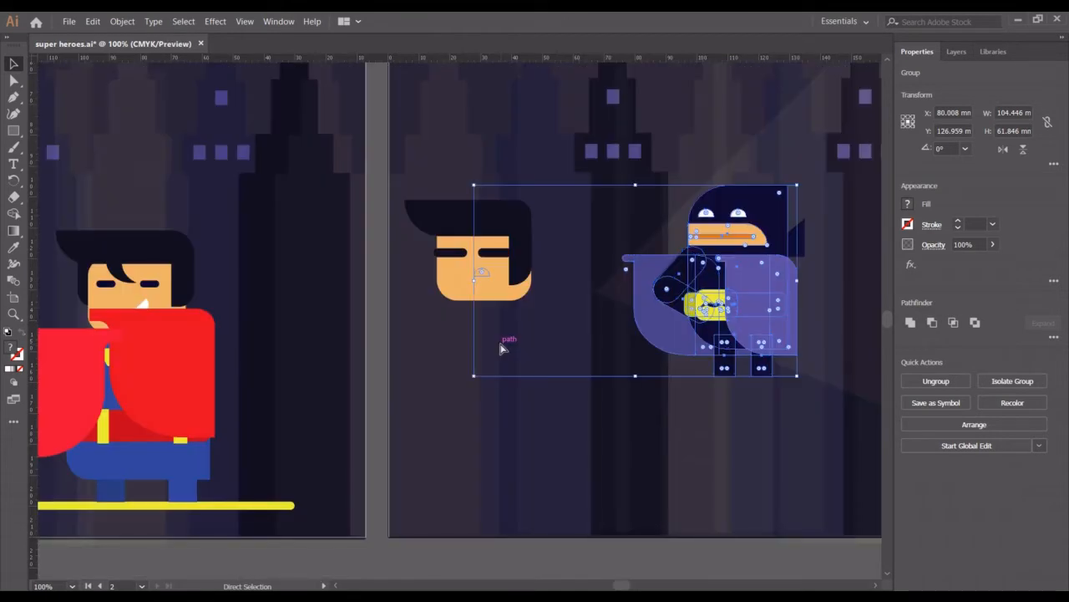
key("ctrl+z")
key("ctrl+z")
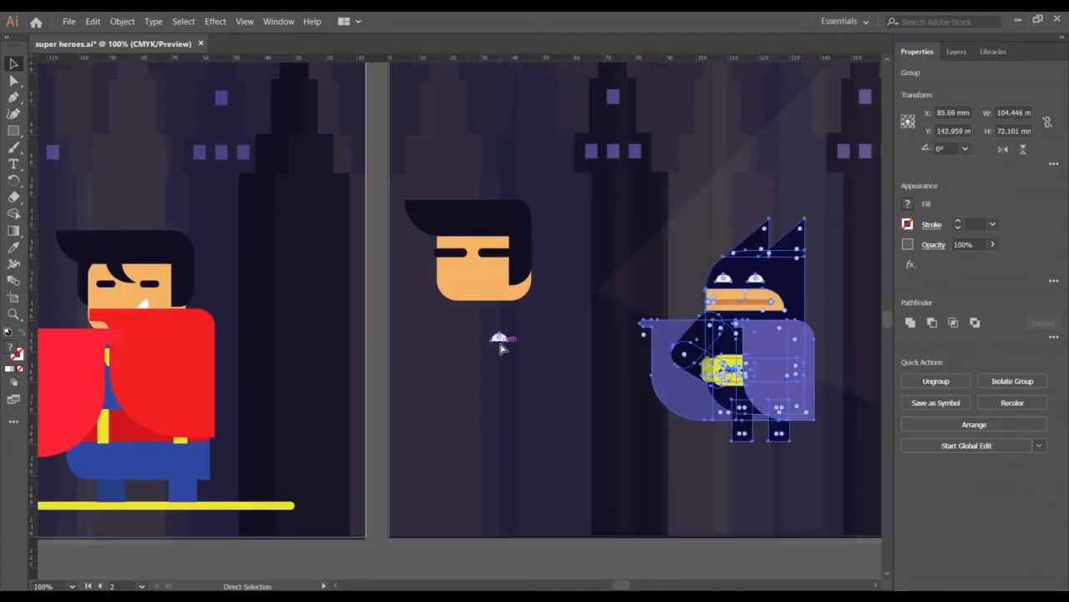
key("v")
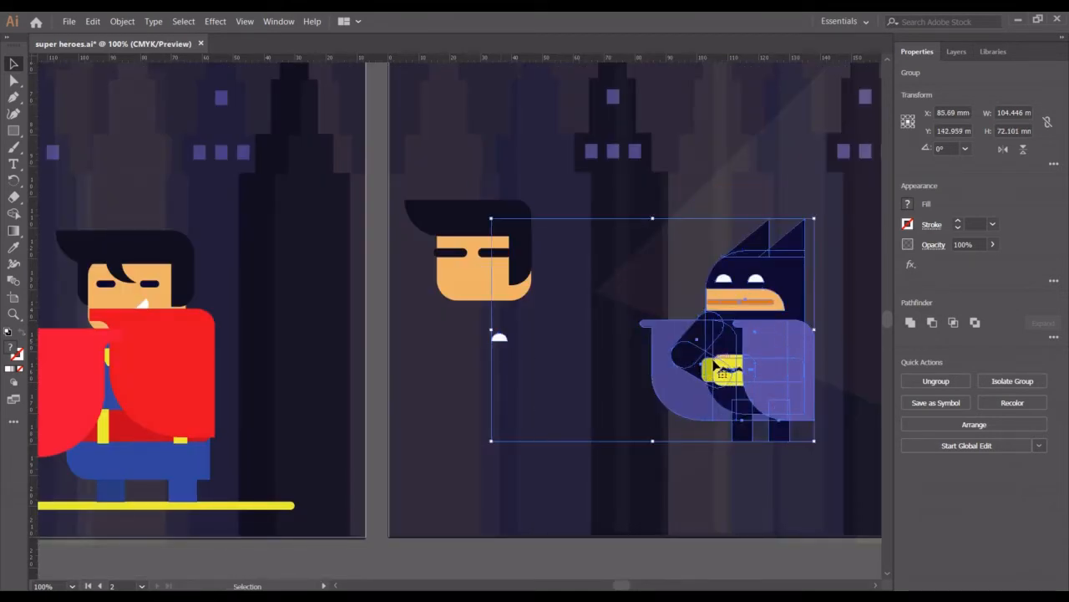
- Ungroup the bat hero's outer group and select the inner group that contains the white half-round copy
right_click(712, 360)
left_click(794, 467)
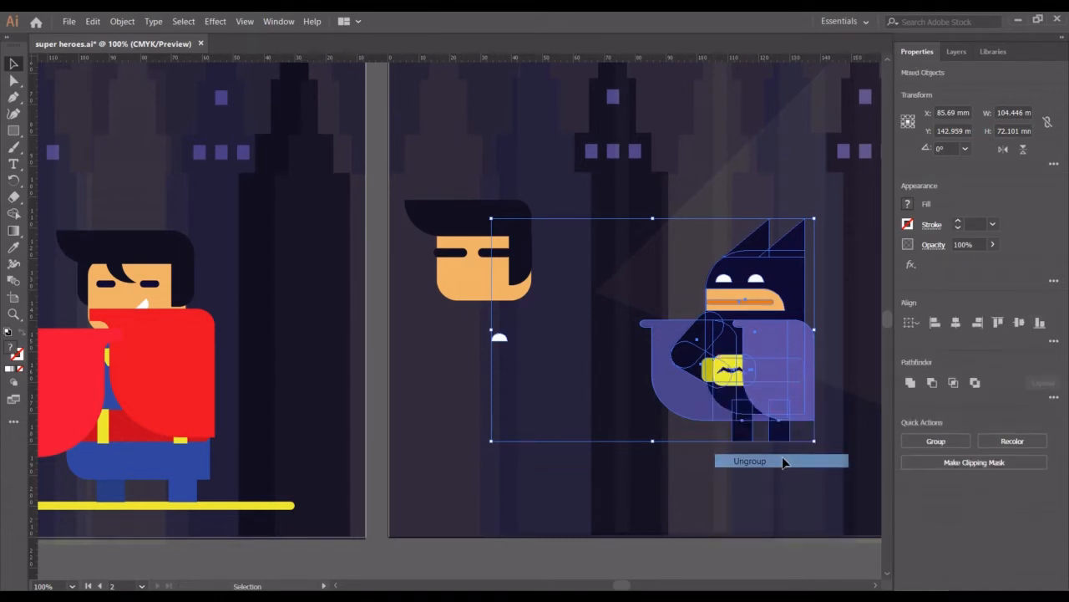
left_click(675, 479)
left_click(502, 342)
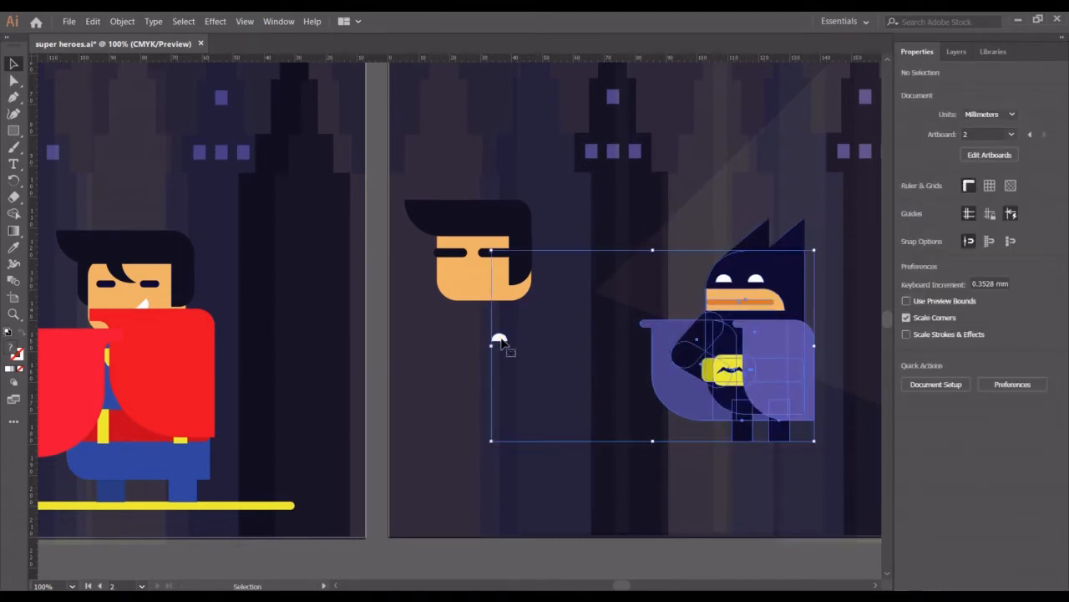
double_click(502, 343)
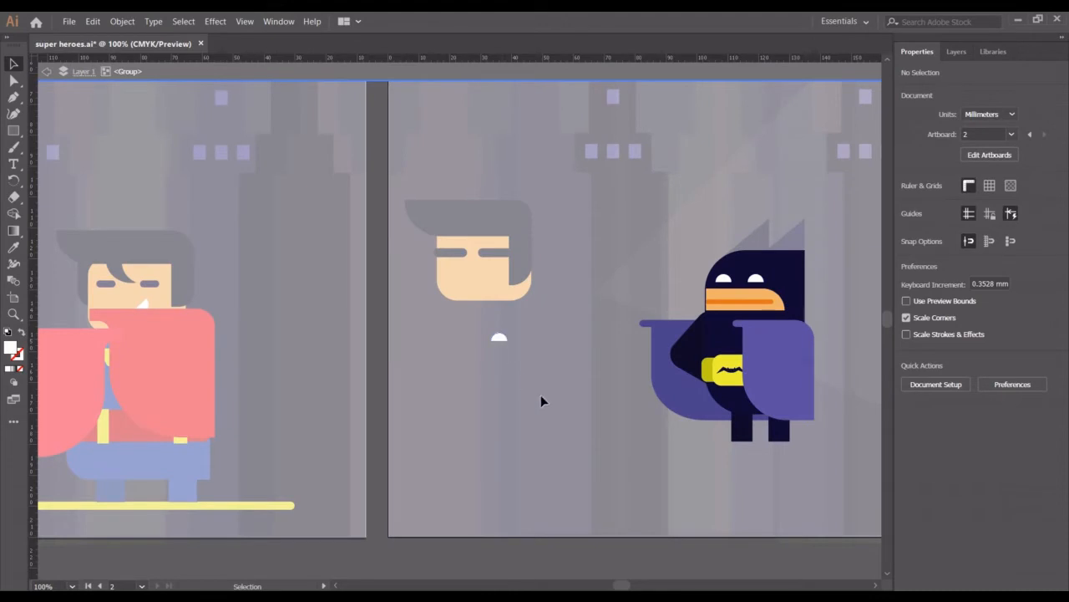
double_click(540, 401)
left_click(502, 343)
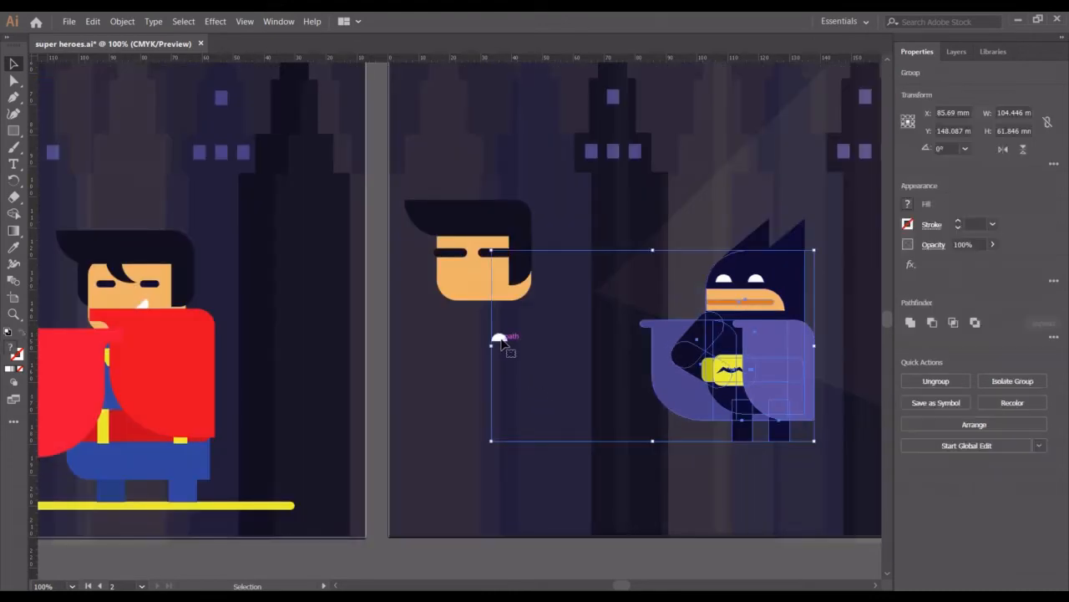
- Ungroup the bat hero's inner group and move the white half-round copy onto the new hero's face
right_click(502, 344)
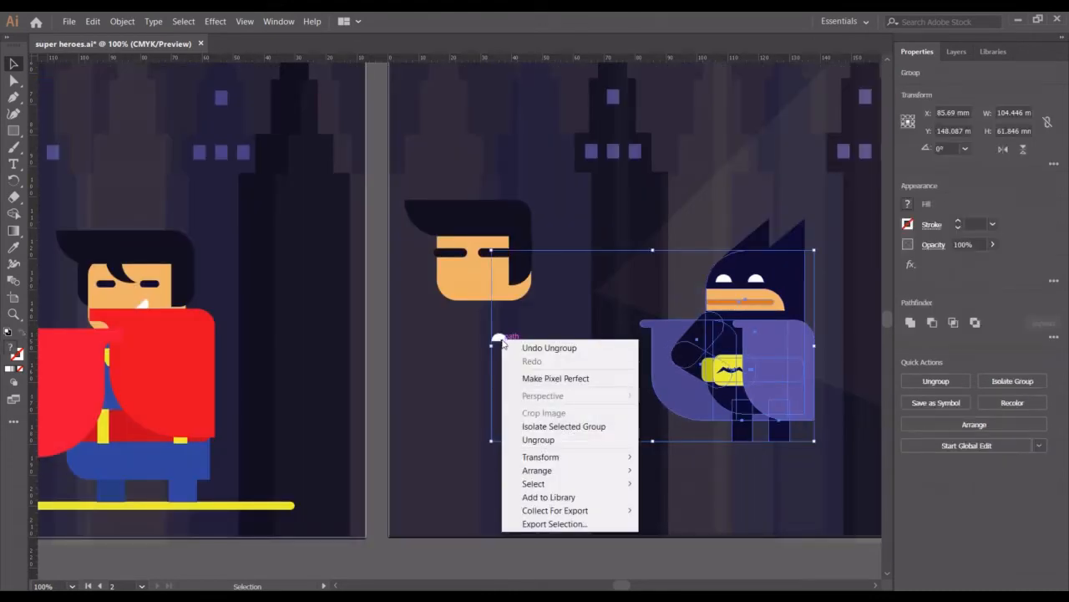
left_click(575, 441)
left_click(563, 440)
left_click(499, 339)
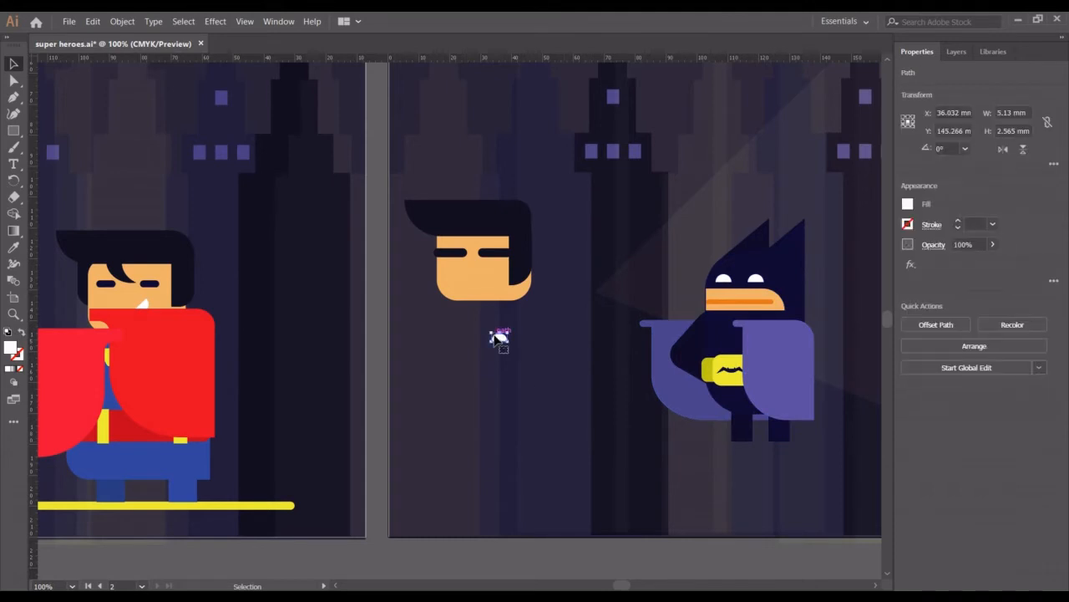
left_click_drag(499, 339, 482, 275)
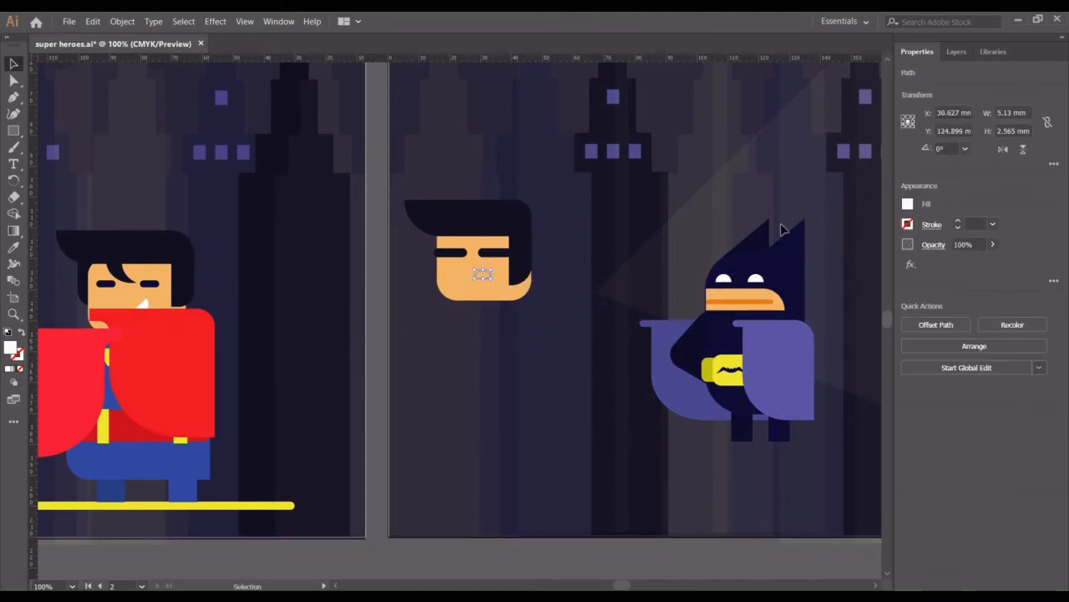
- Try to regroup the bat hero by picking its shapes one at a time, and undo the cape move and the grouping
left_click(748, 264)
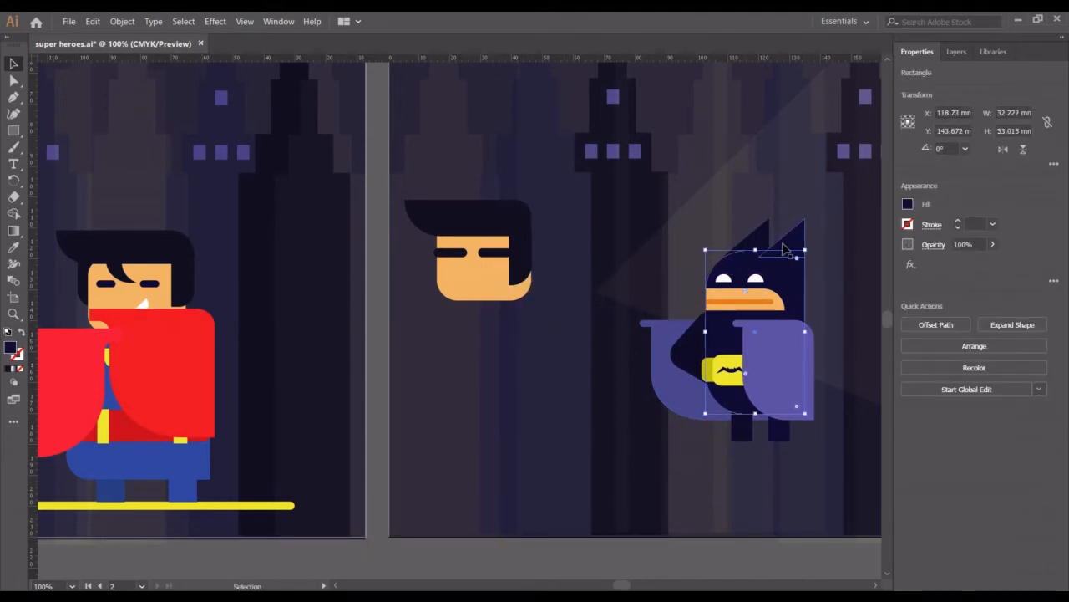
left_click(783, 242, "shift")
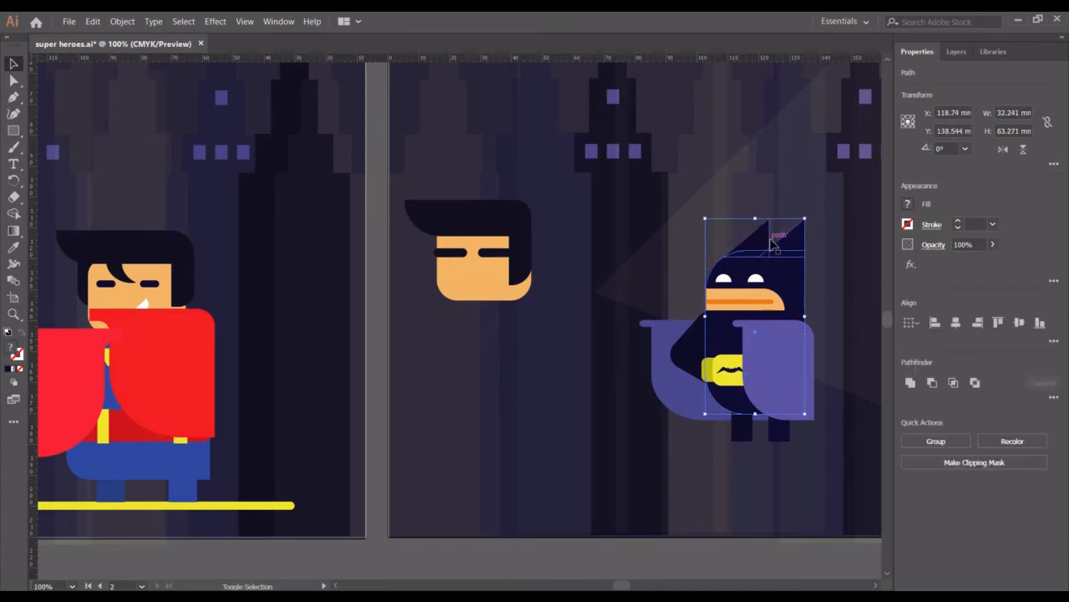
left_click(662, 357, "shift")
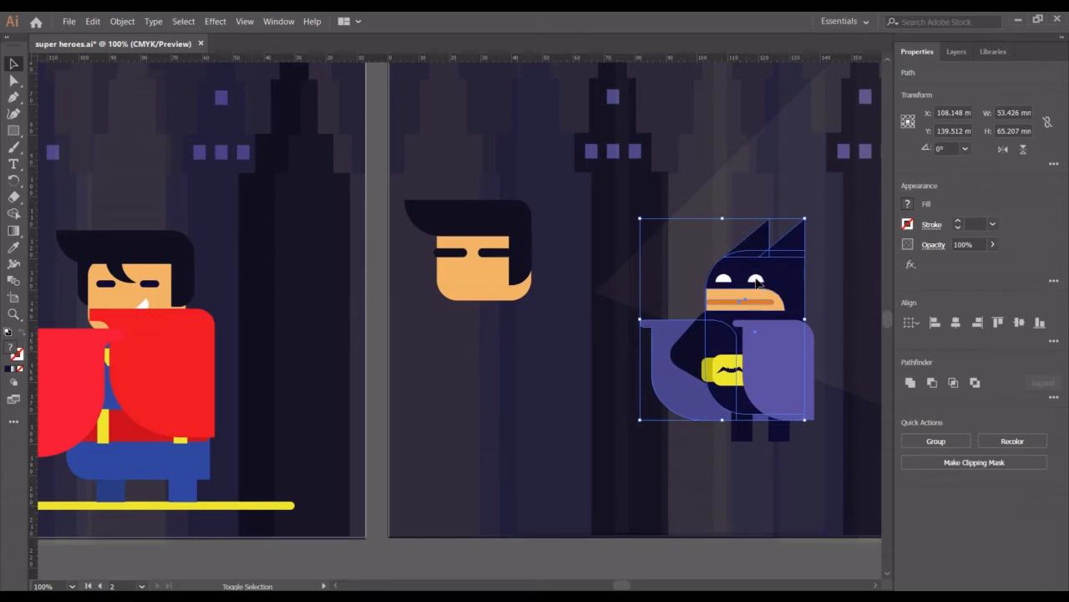
left_click(742, 431, "shift")
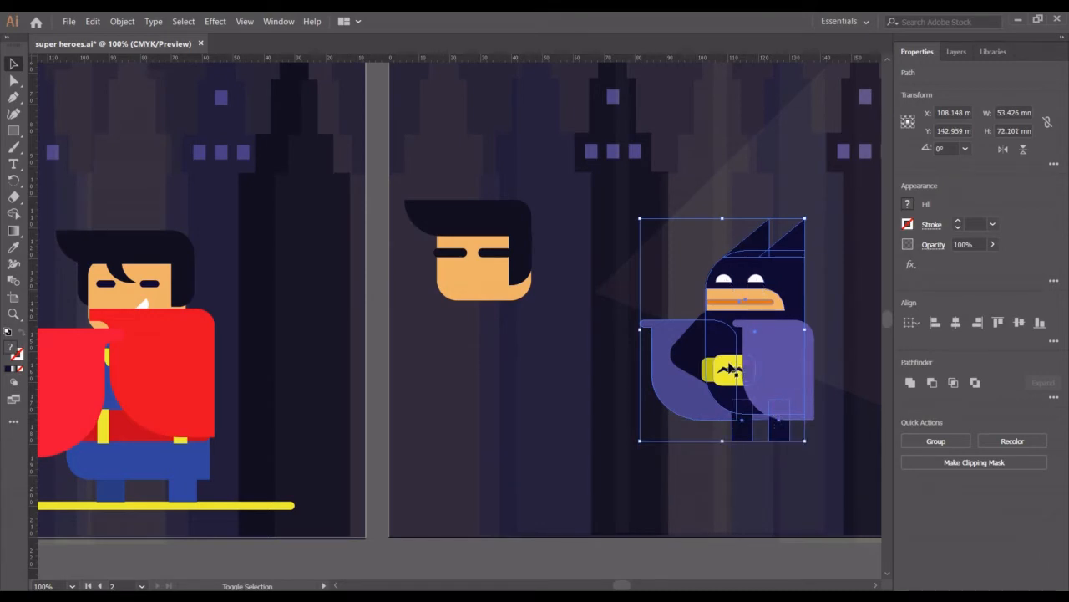
left_click(723, 360, "shift")
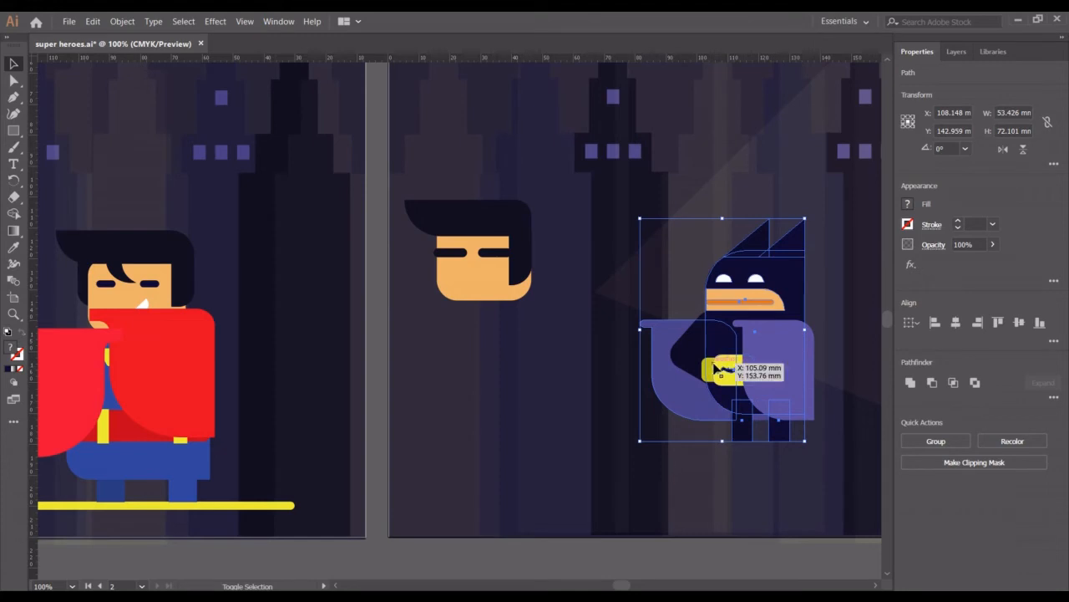
left_click(708, 365, "shift")
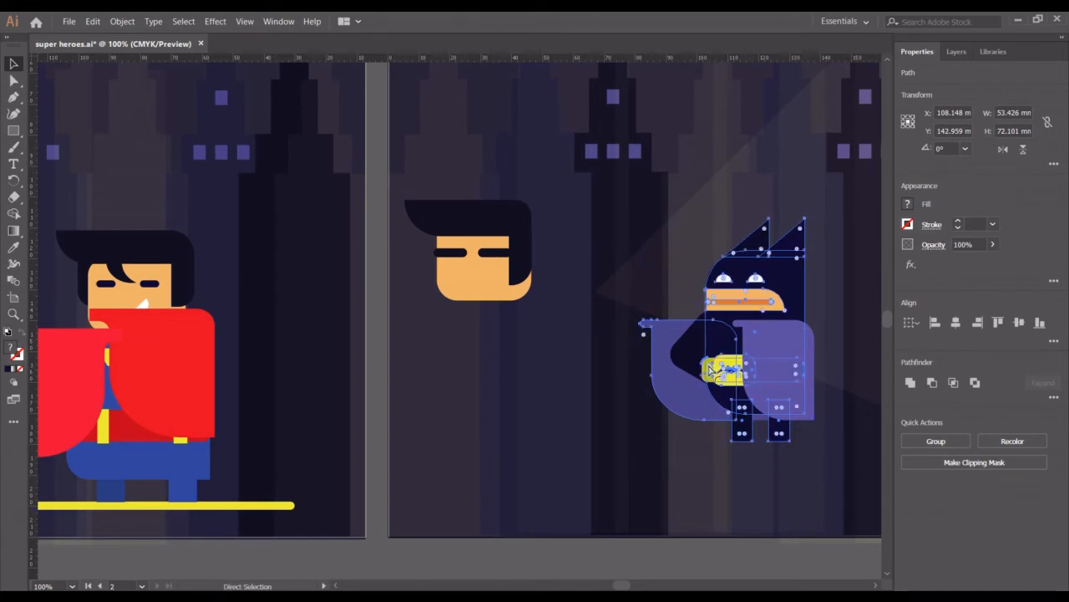
key("ctrl+g")
left_click_drag(750, 350, 772, 363)
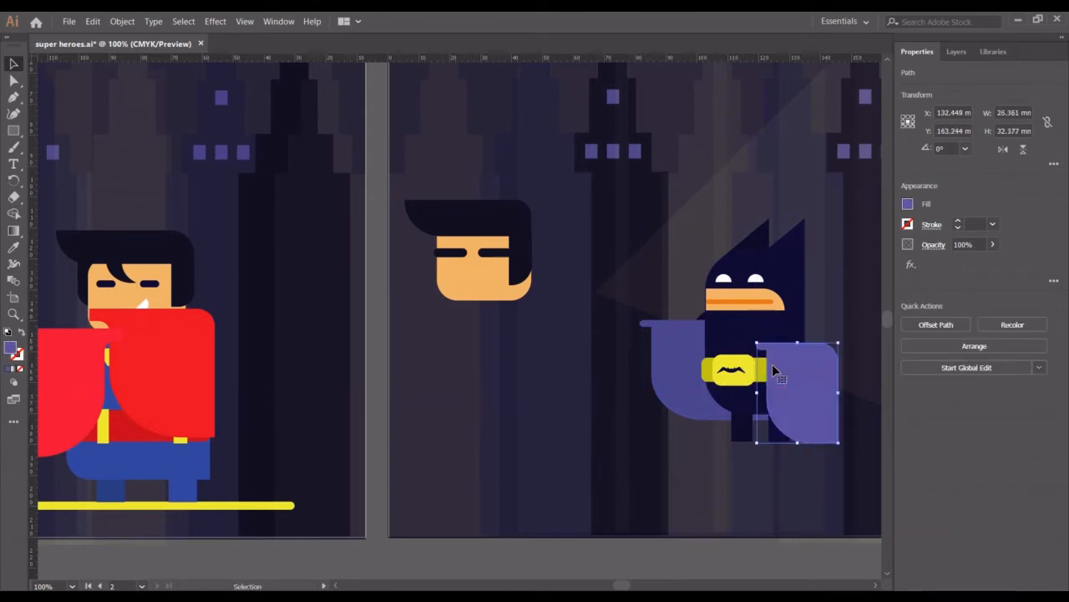
key("ctrl+z")
key("ctrl+z")
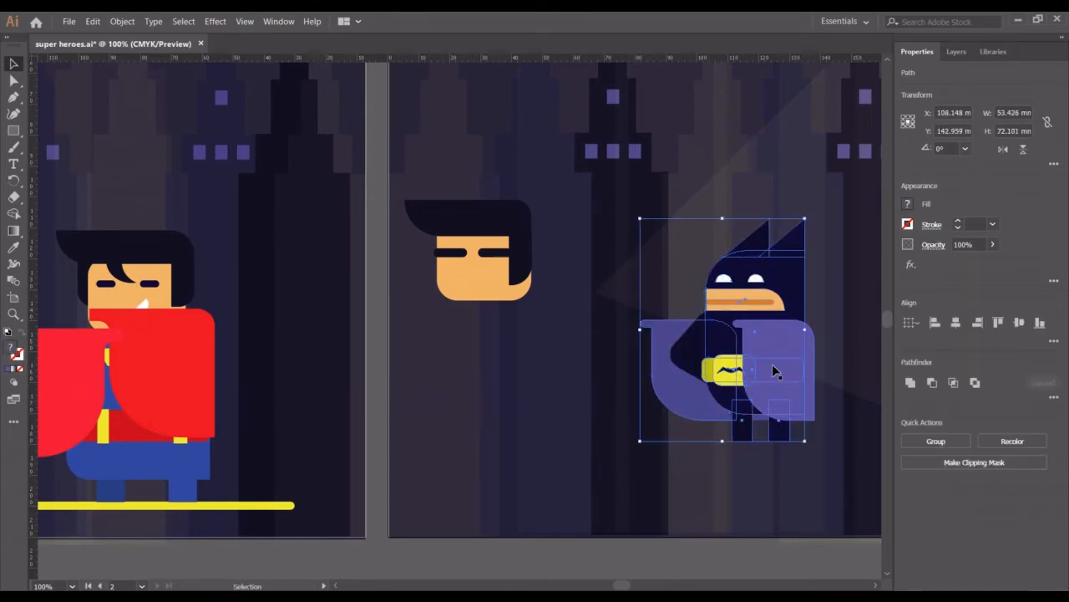
- Group all of the bat hero's shapes and move the group about 6 mm down
left_click_drag(794, 481, 650, 216)
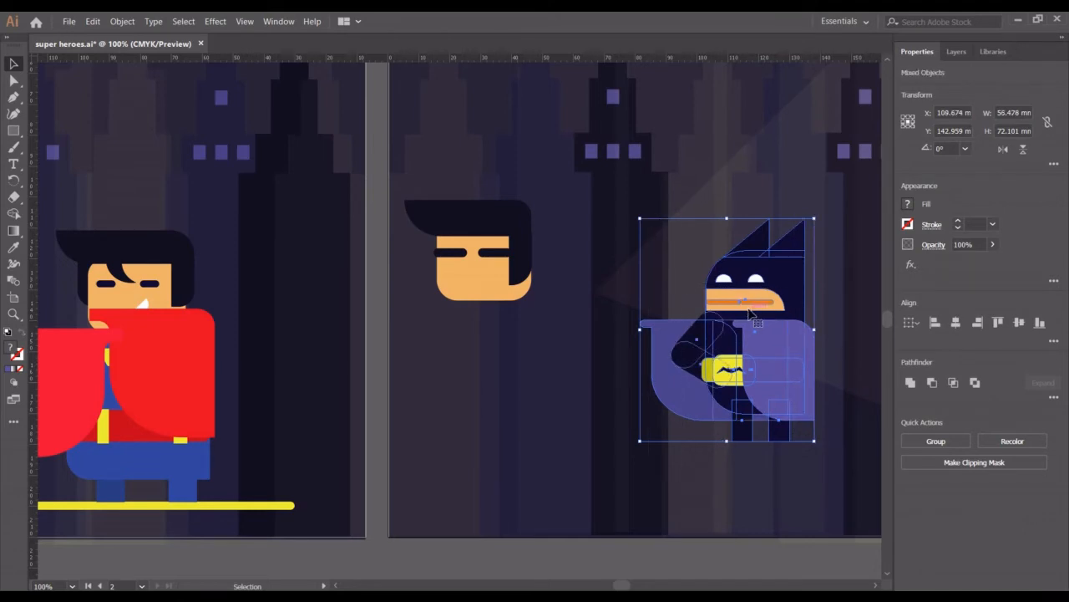
key("ctrl+g")
mouse_move(750, 316)
left_mouse_down()
mouse_move(710, 363)
mouse_move(749, 335)
left_mouse_up()
left_click(541, 407)
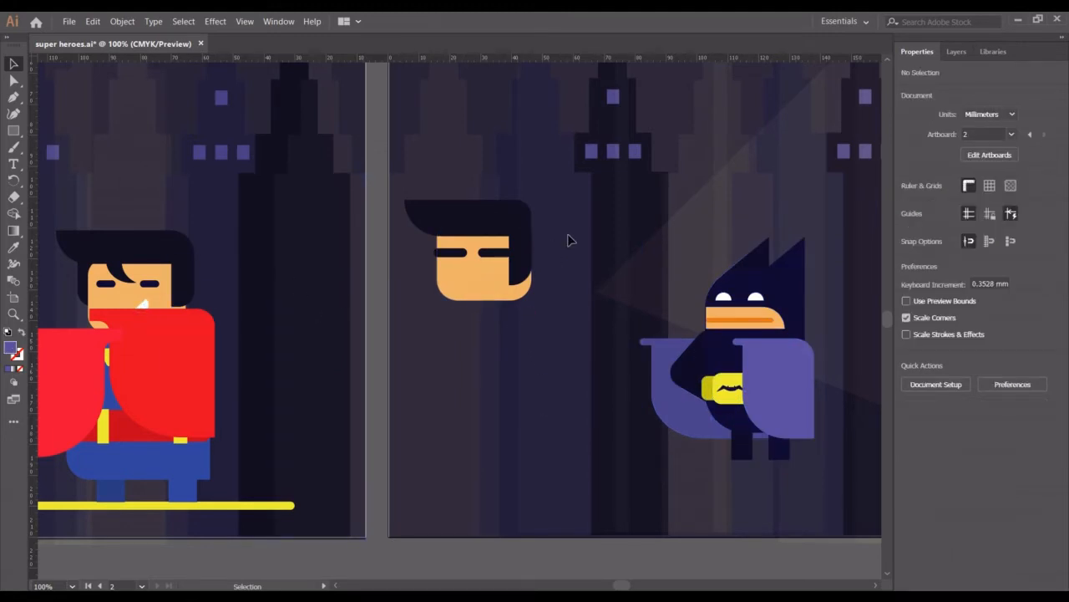
- Move the head shapes up to uncover the white half-round, and rotate the half-round to about 212°
left_click(469, 259)
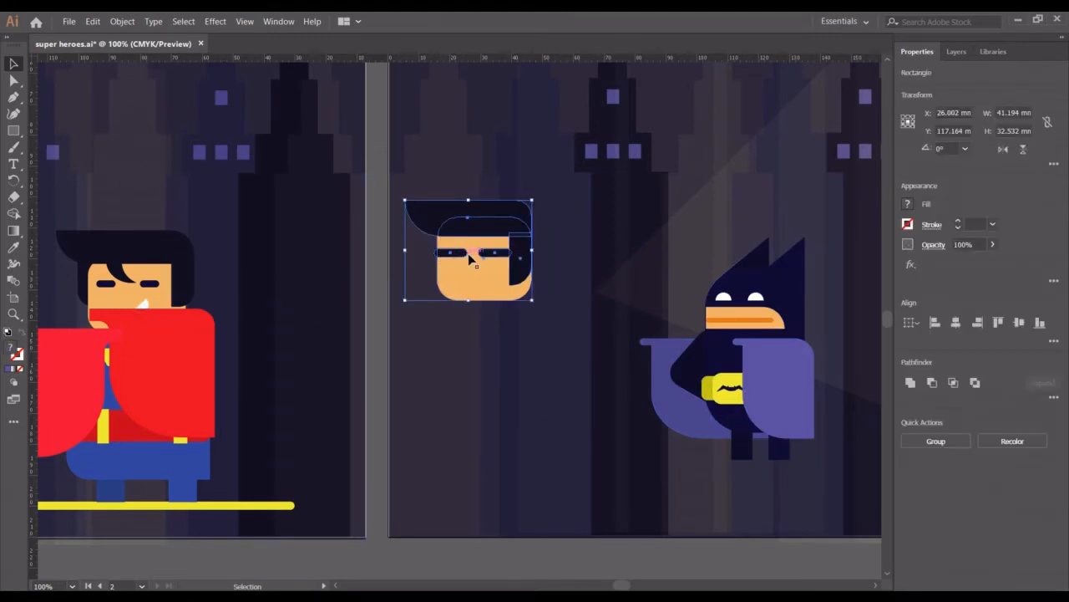
left_click_drag(469, 259, 483, 208)
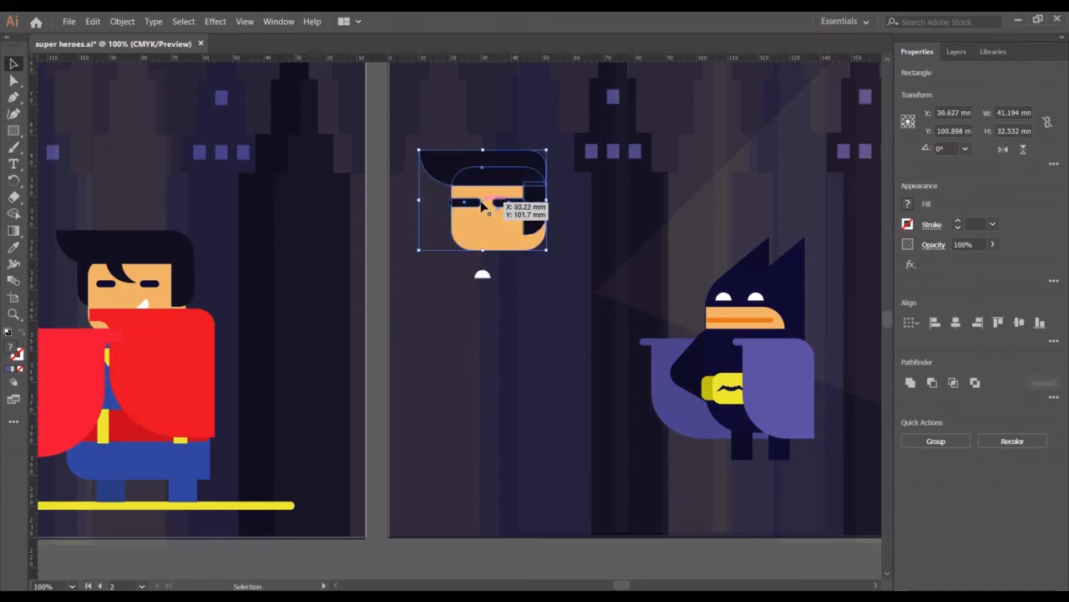
left_click(483, 276)
left_click_drag(498, 279, 449, 282)
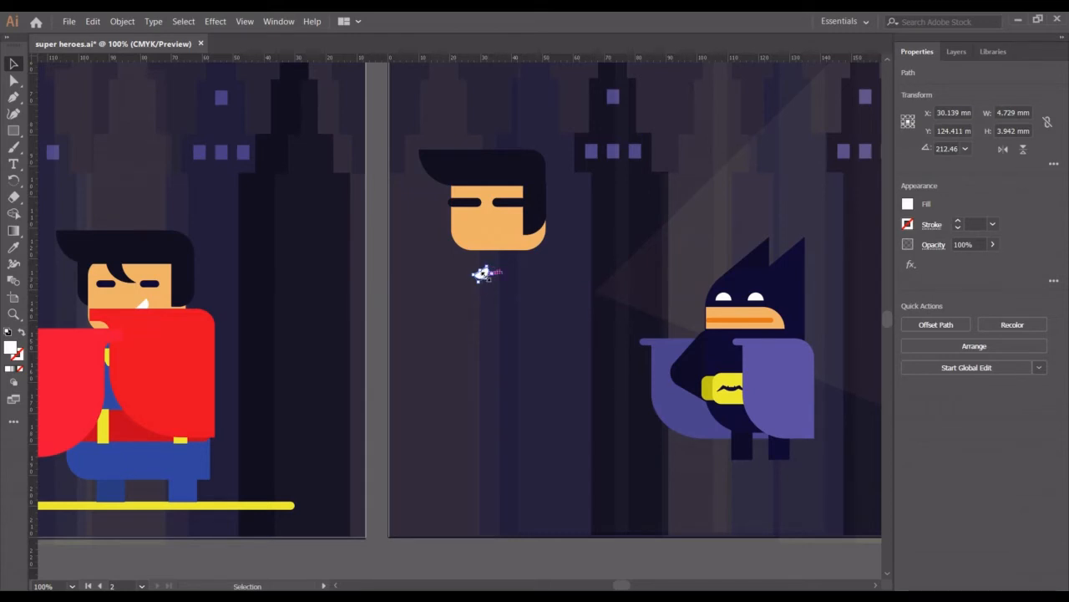
- Place the rotated white half-round on the lower face as a smile and bring it to the front
key("ctrl+plus")
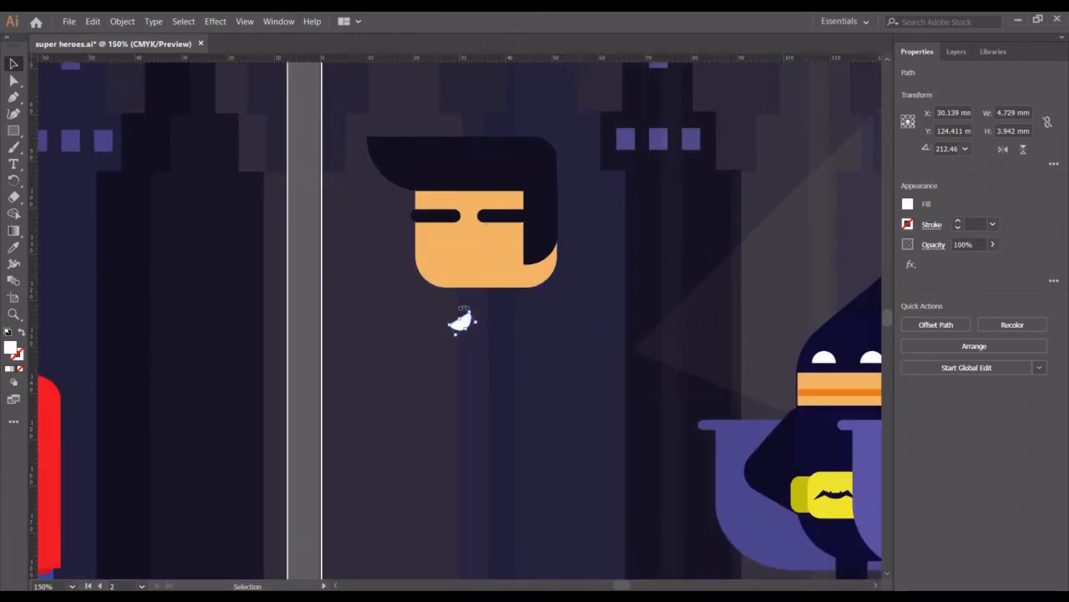
left_click_drag(466, 323, 496, 256)
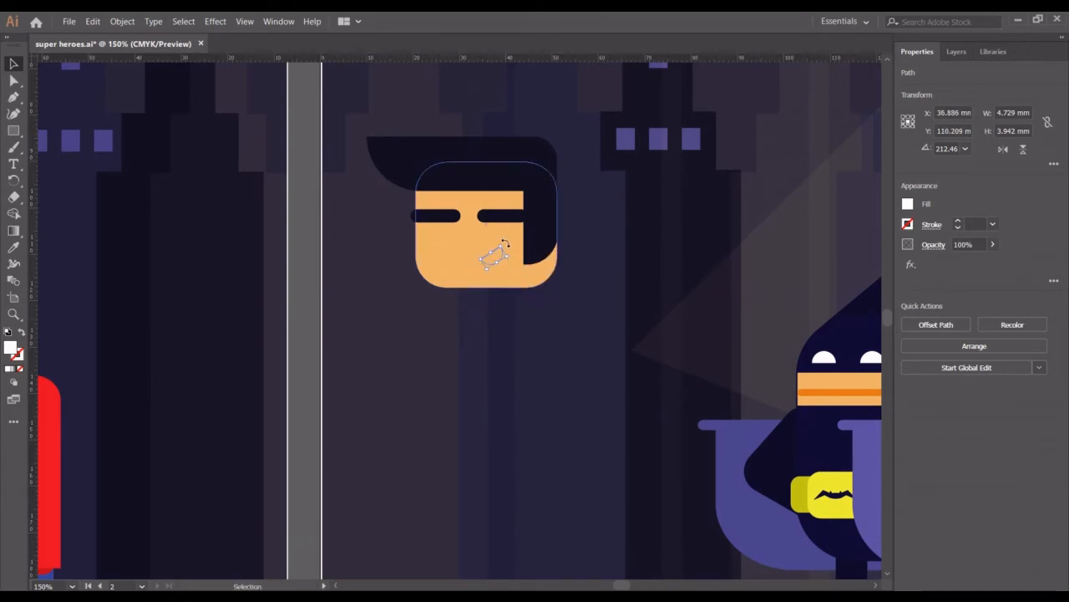
right_click(494, 260)
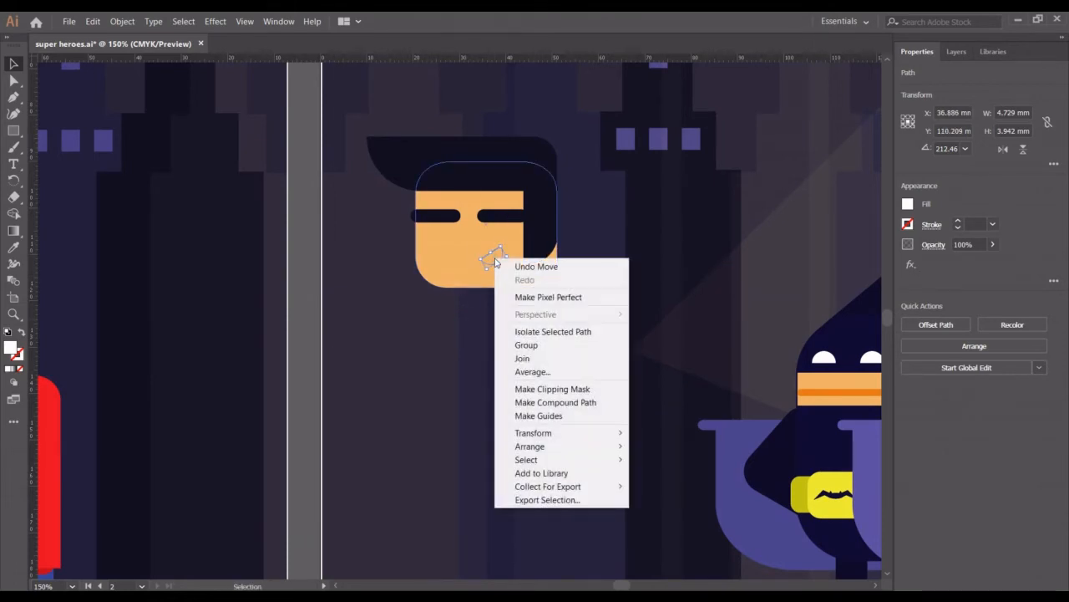
mouse_move(618, 447)
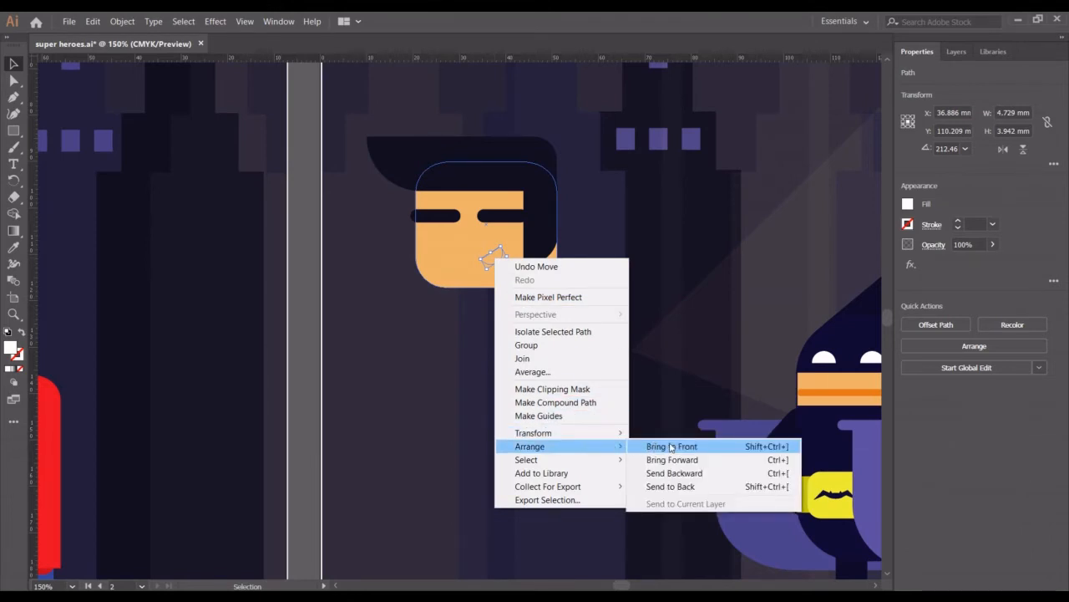
left_click(671, 447)
left_click(640, 446)
key("a")
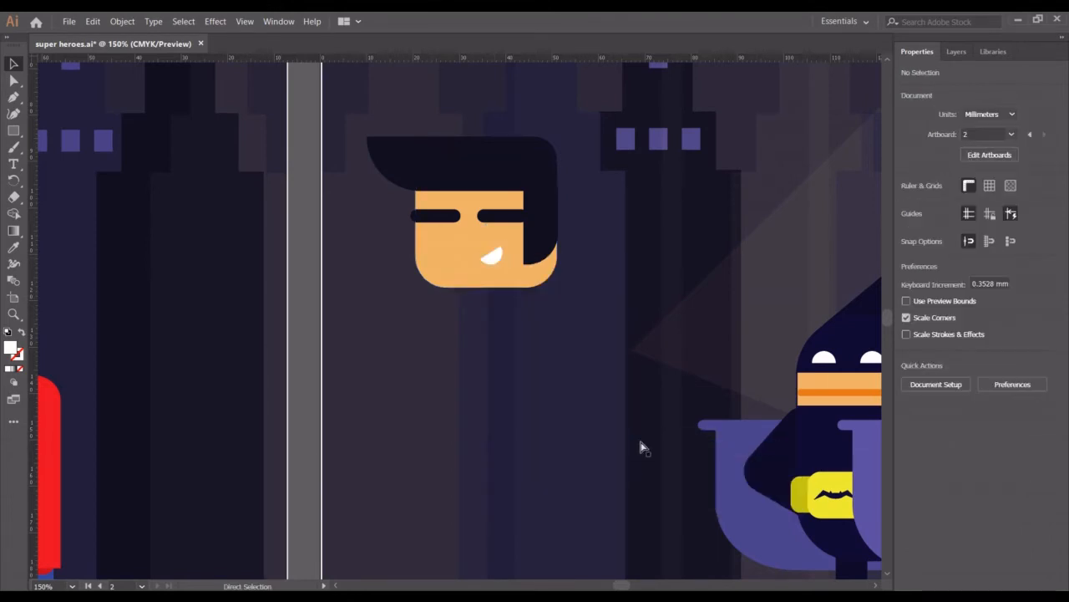
- Ungroup the smaller bat hero on the second artboard and clear the selection
key("ctrl+minus")
key("ctrl+minus")
key("v")
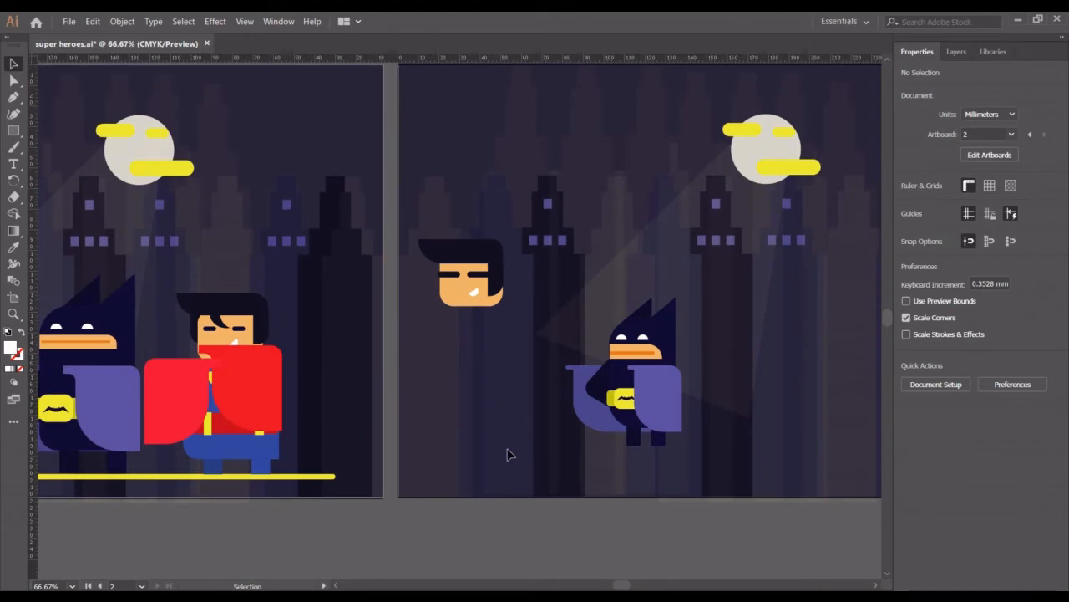
left_click(667, 413)
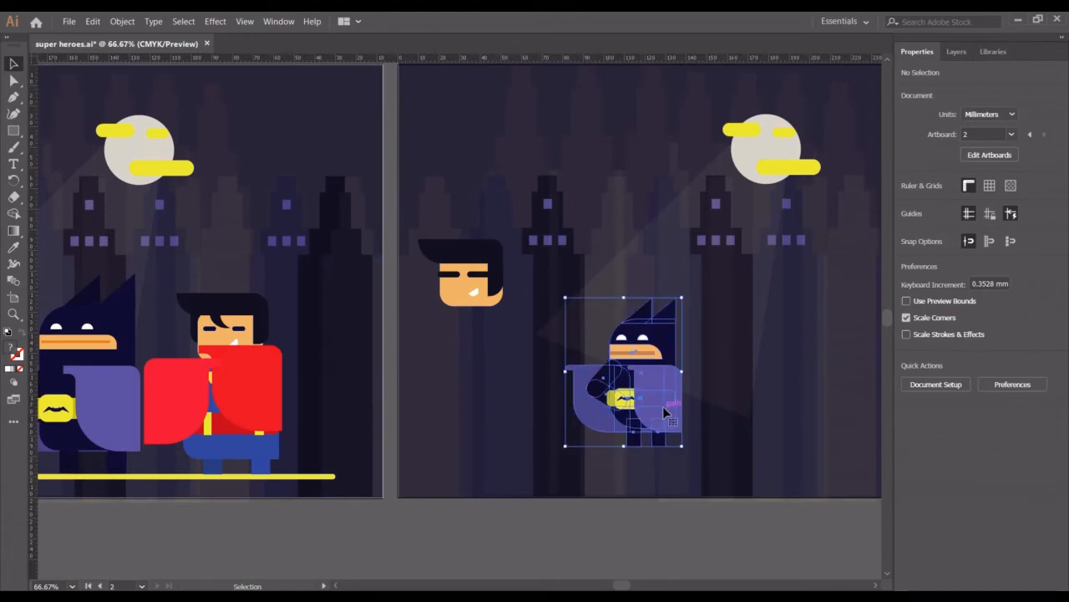
right_click(667, 411)
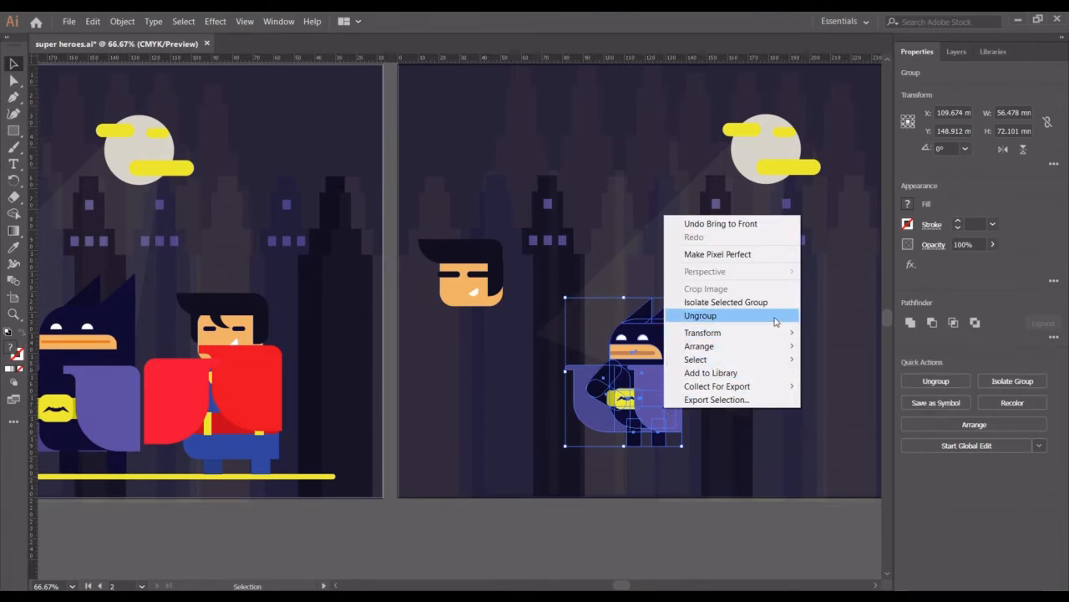
left_click(710, 315)
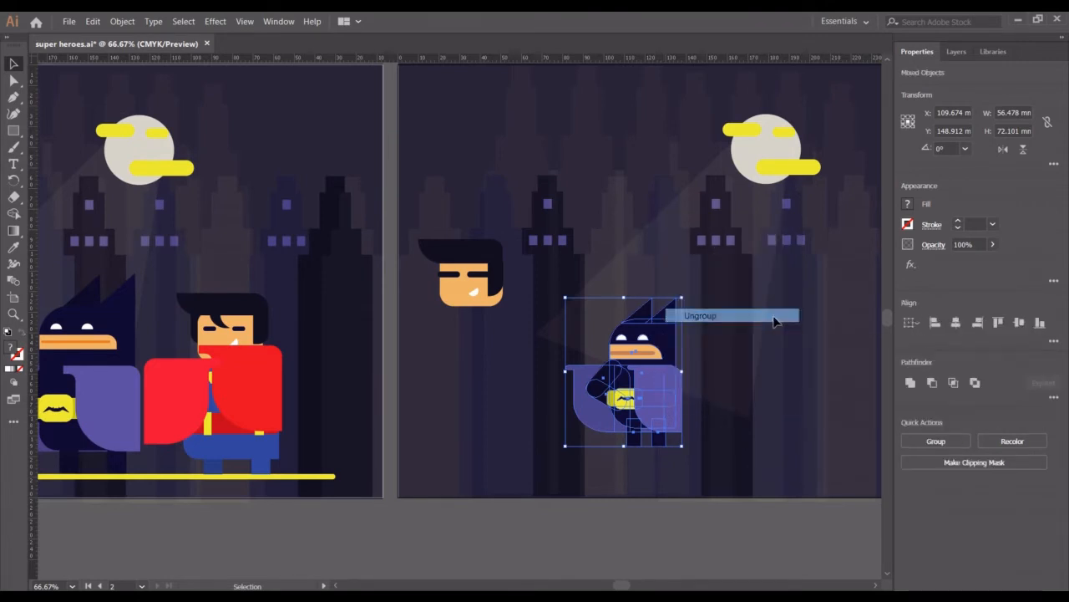
left_click(678, 524)
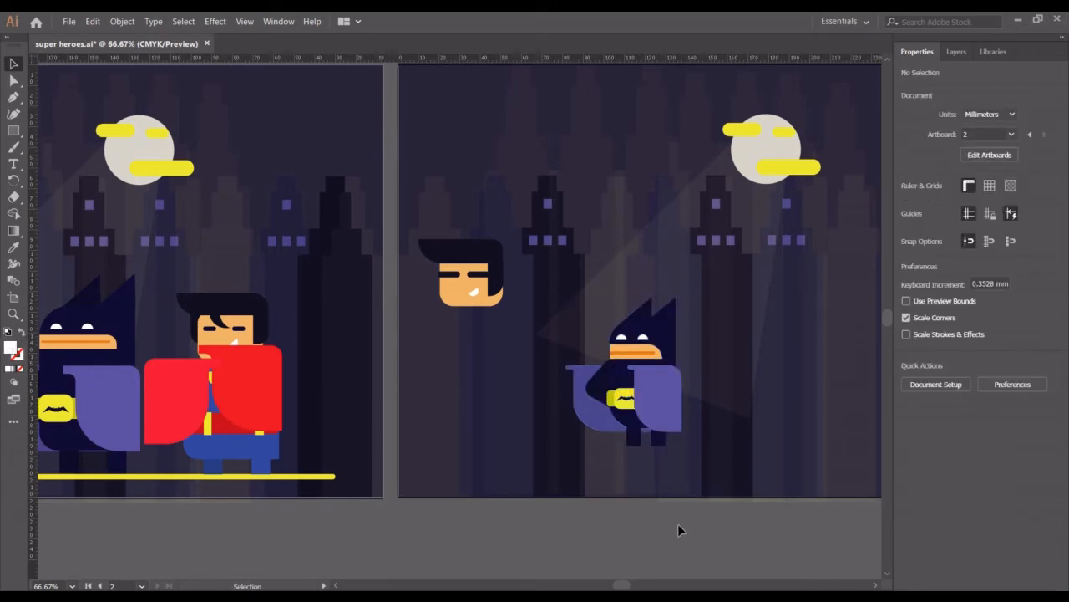
- Duplicate the bat hero's front and rear purple cape shapes and place the copies below the new head
left_click(665, 416)
key("a")
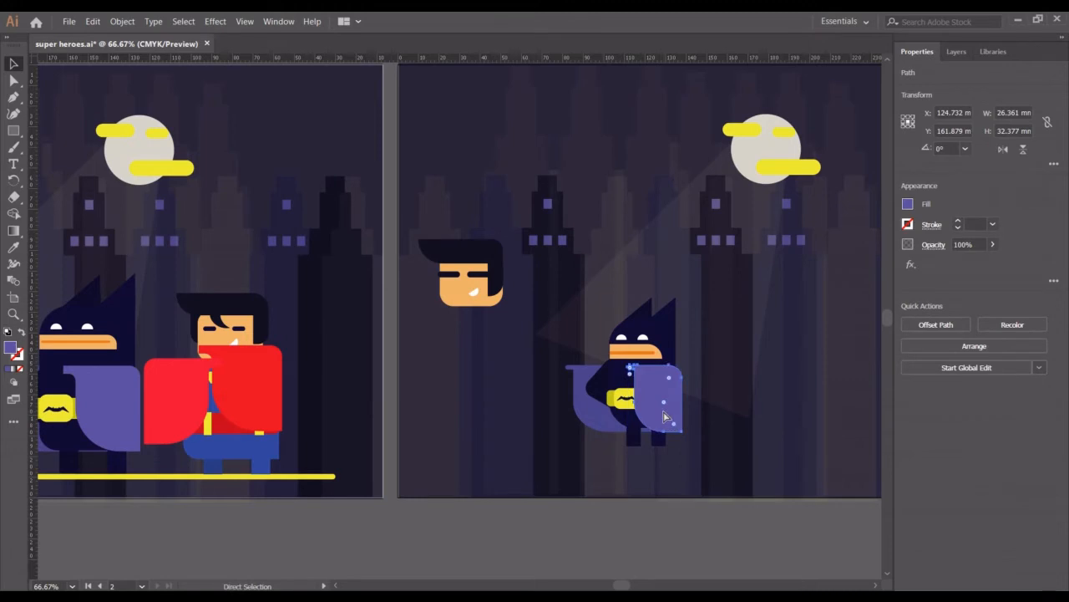
key("v")
left_click_drag(664, 415, 512, 370)
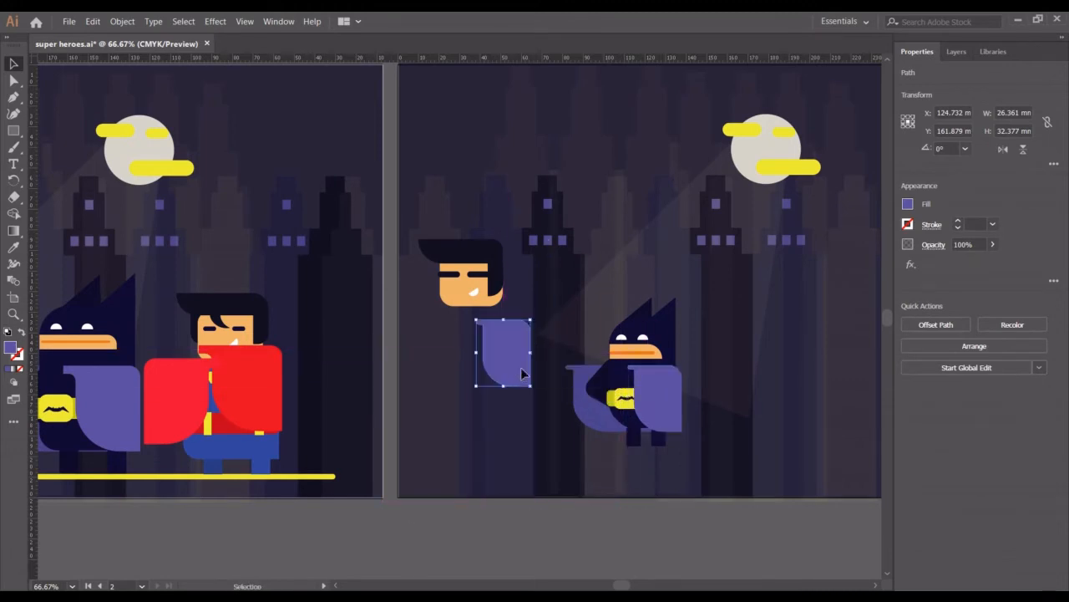
left_click(587, 405)
key("a")
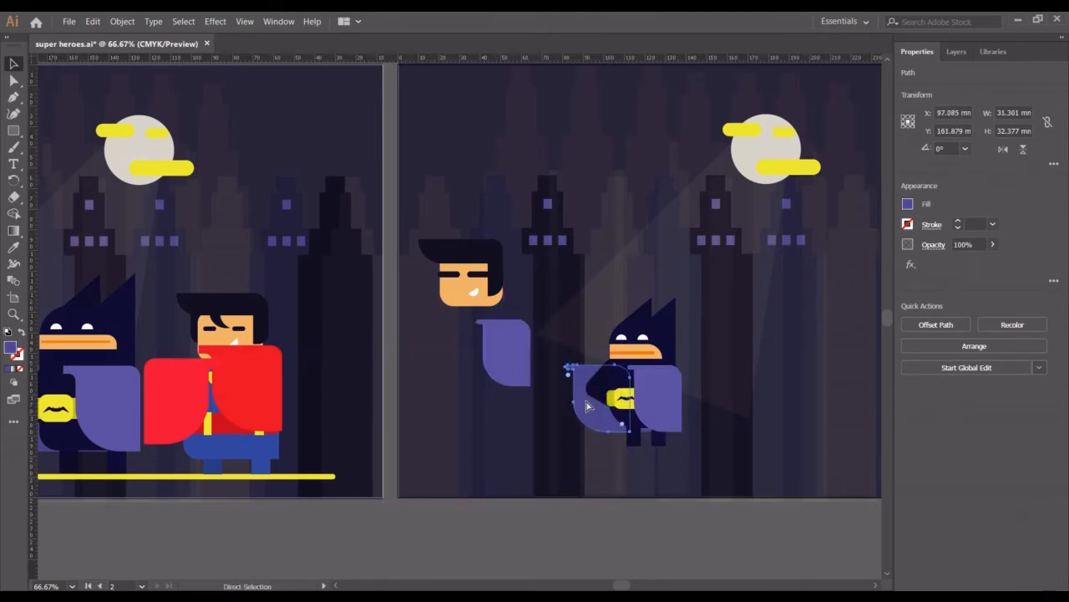
key("v")
left_click_drag(588, 406, 424, 384)
- Group the bat hero's shapes again and move the group about 35 mm right and 5 mm up
left_click_drag(683, 468, 563, 313)
key("ctrl+g")
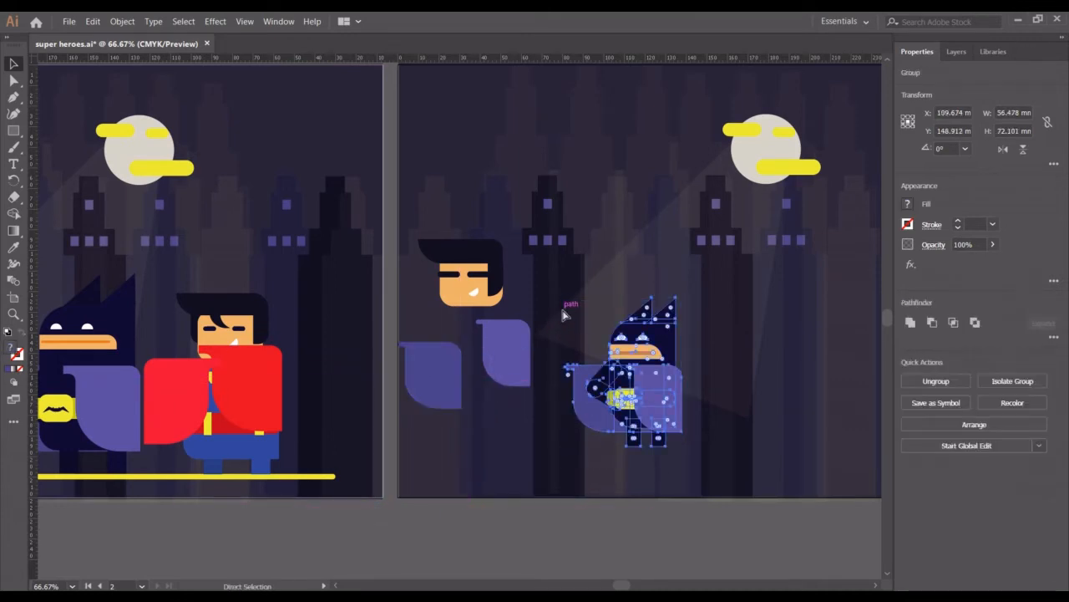
left_click_drag(644, 377, 724, 372)
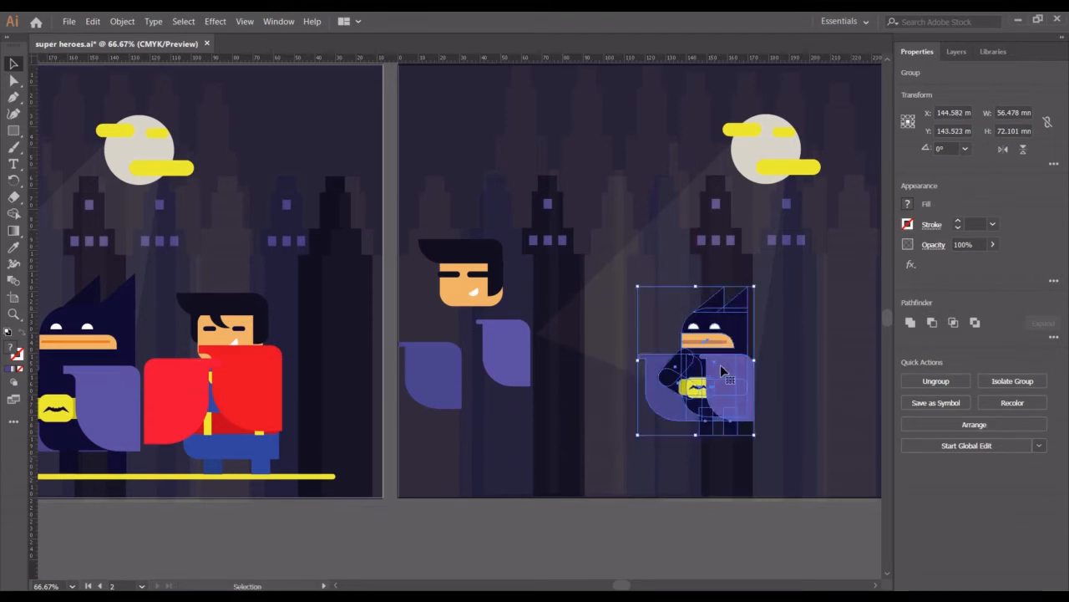
left_click(611, 428)
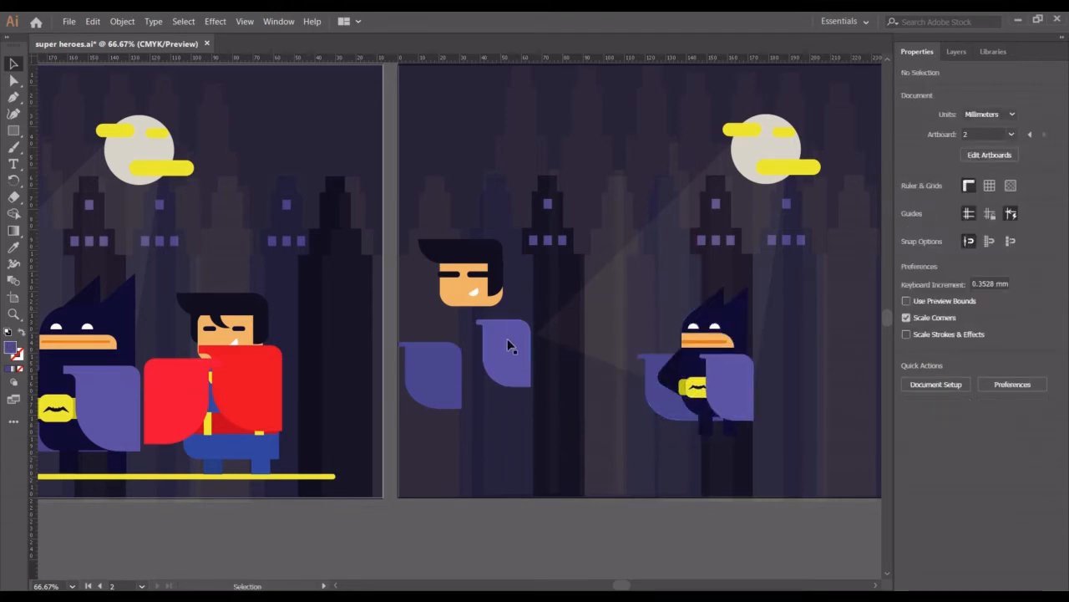
- Move both cape copies to the right of the new head and recolour them with the red sampled from the original hero's front cape
left_click_drag(508, 345, 592, 306)
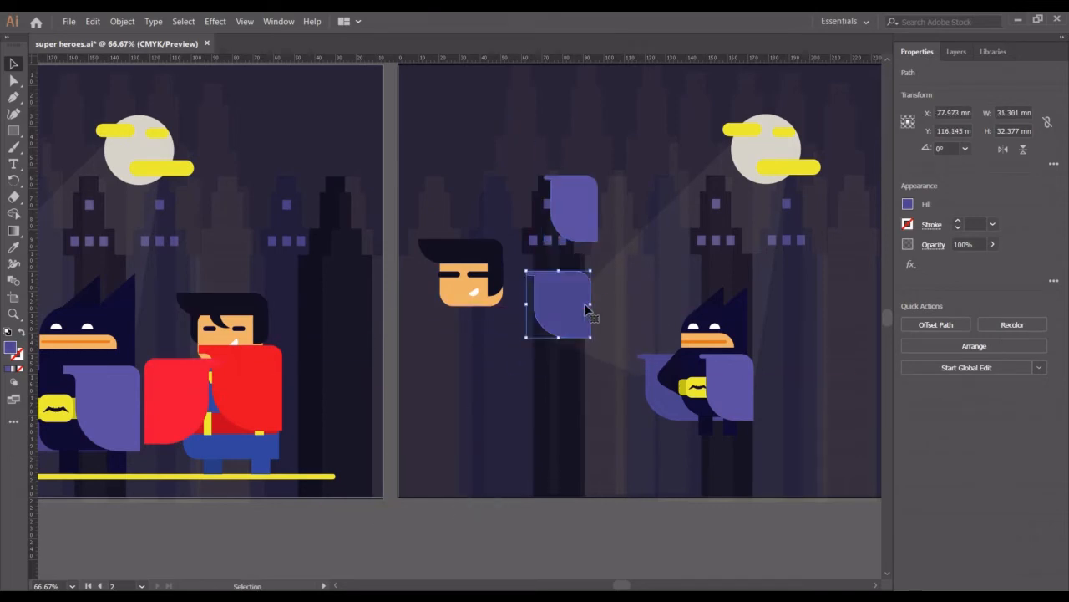
left_click(573, 217, "shift")
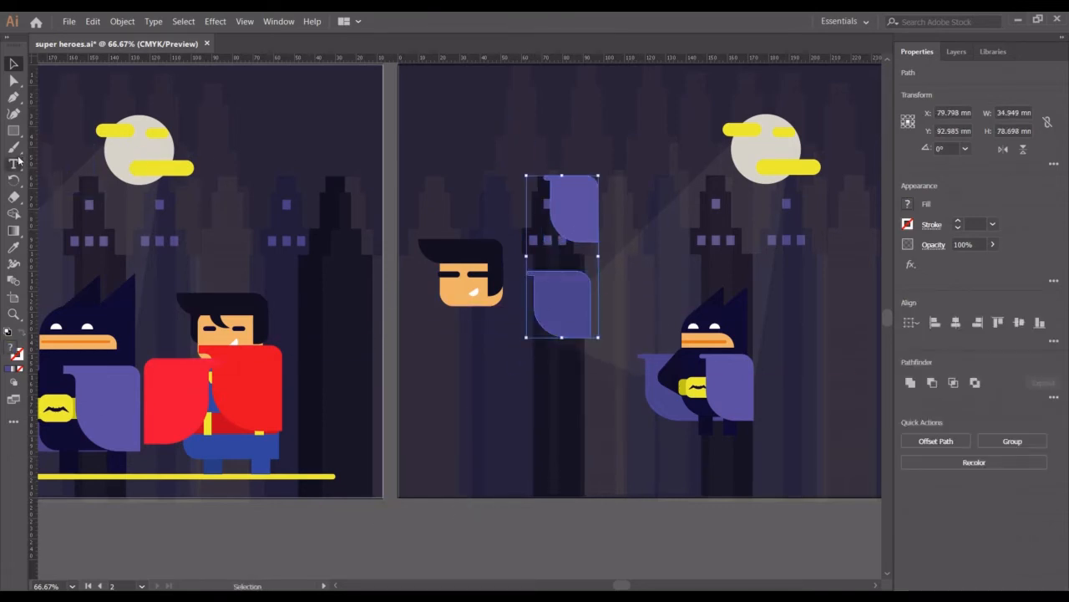
left_click(13, 247)
left_click(244, 364)
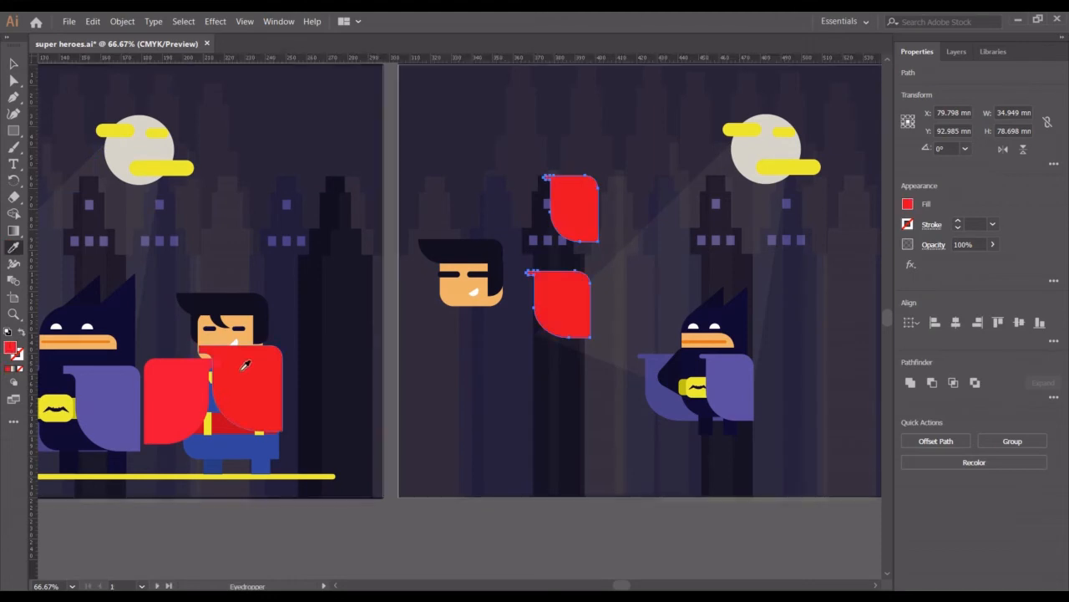
- Draw a rectangle about 33 × 43 mm directly below the new head as the torso and round its lower-left corner
left_click(12, 63)
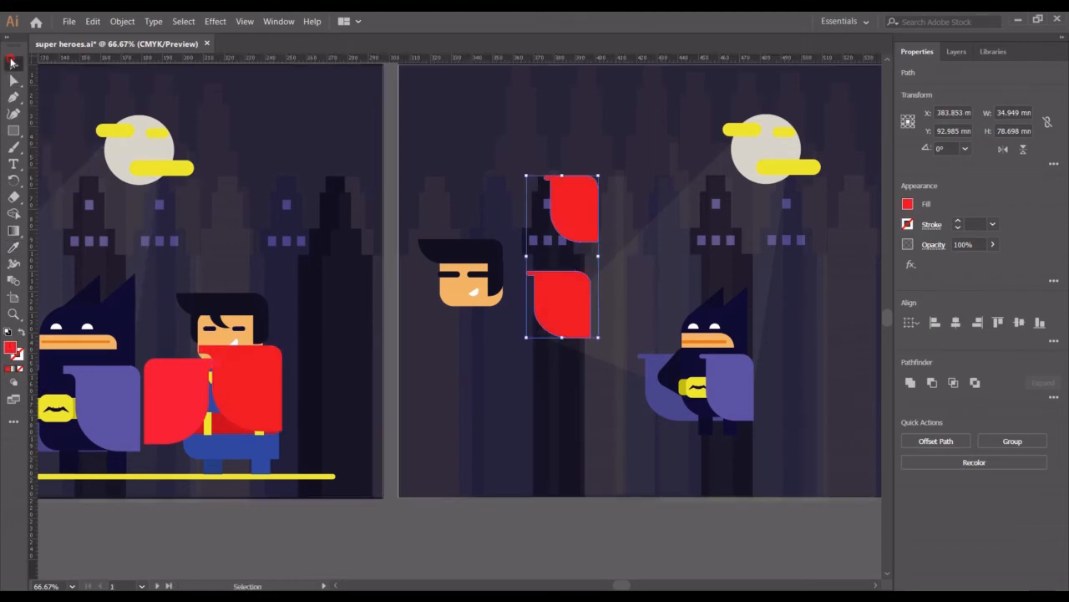
left_click(446, 457)
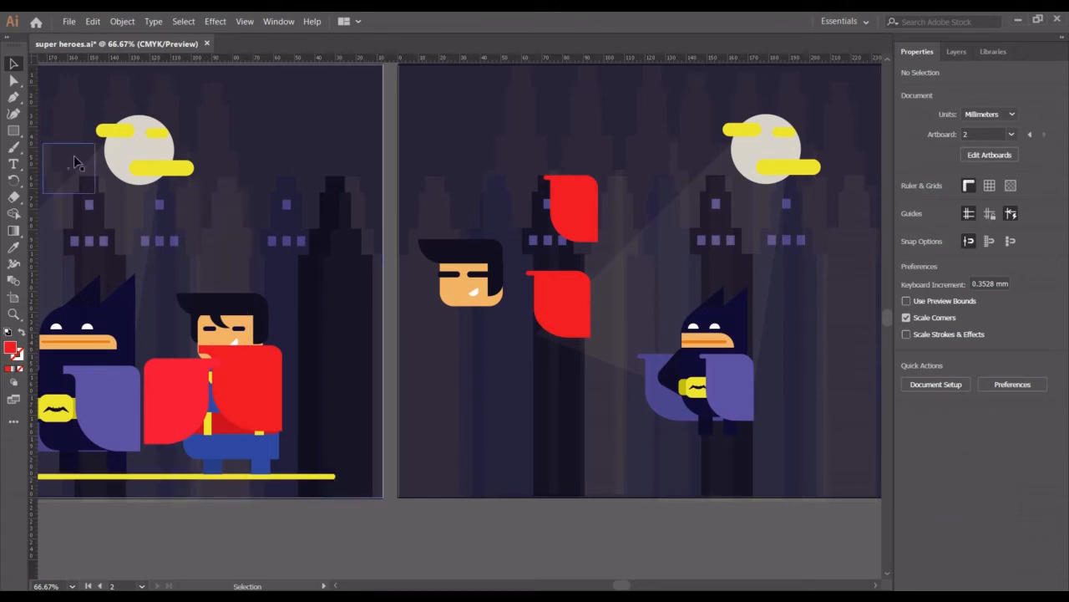
left_click(14, 130)
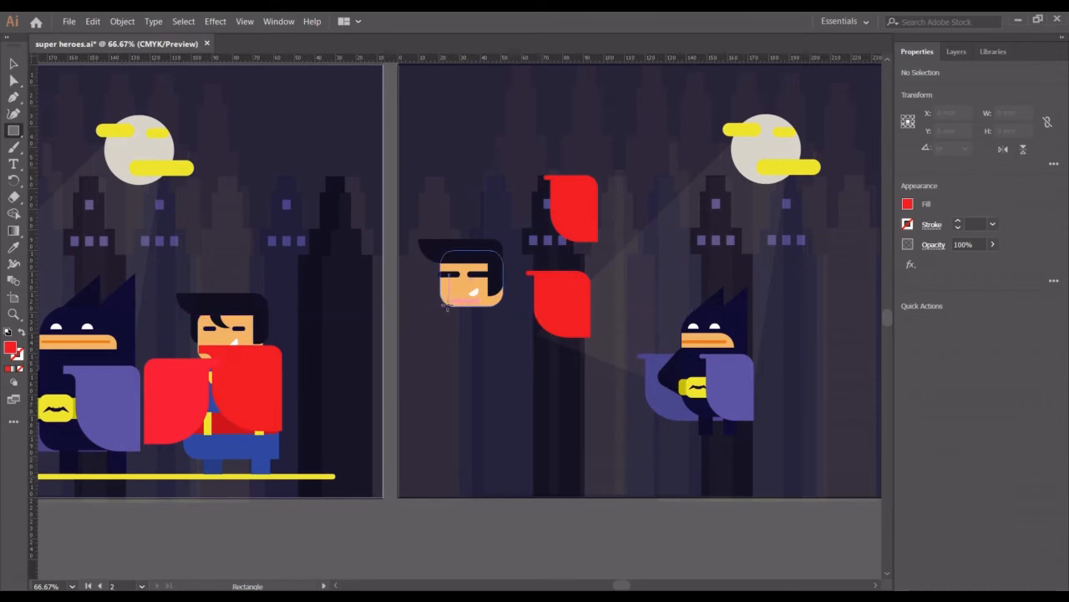
left_click_drag(437, 307, 506, 394)
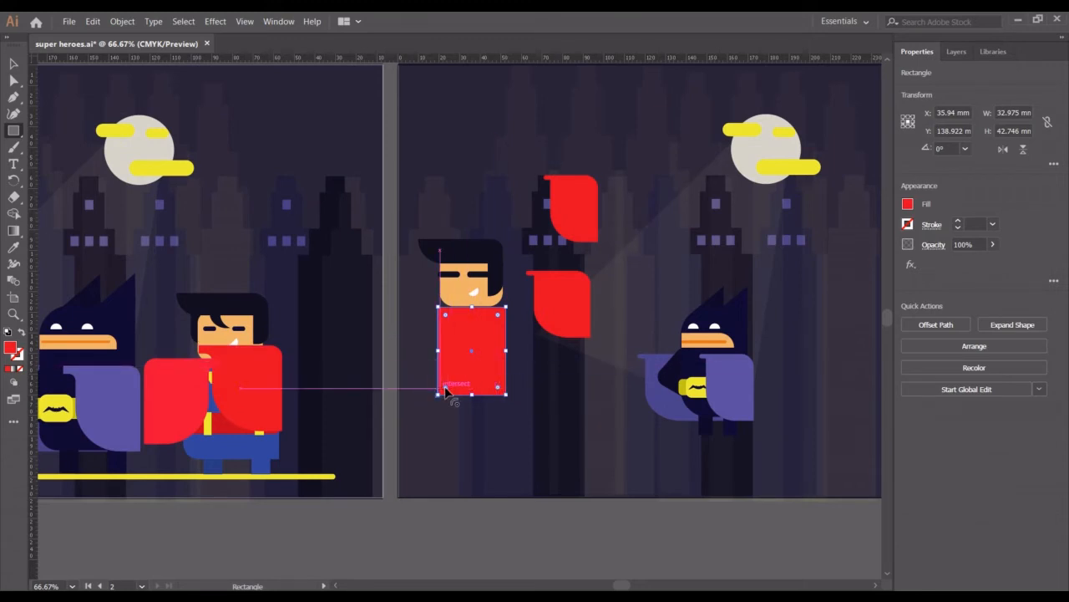
left_click_drag(444, 386, 448, 386)
left_click_drag(450, 382, 451, 381)
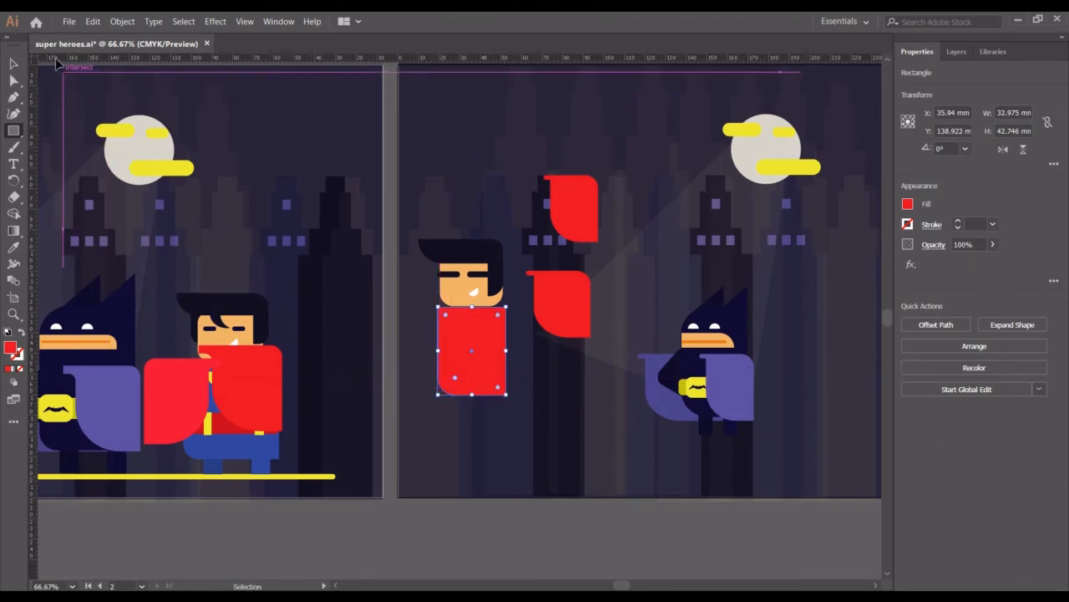
key("v")
left_click(519, 471)
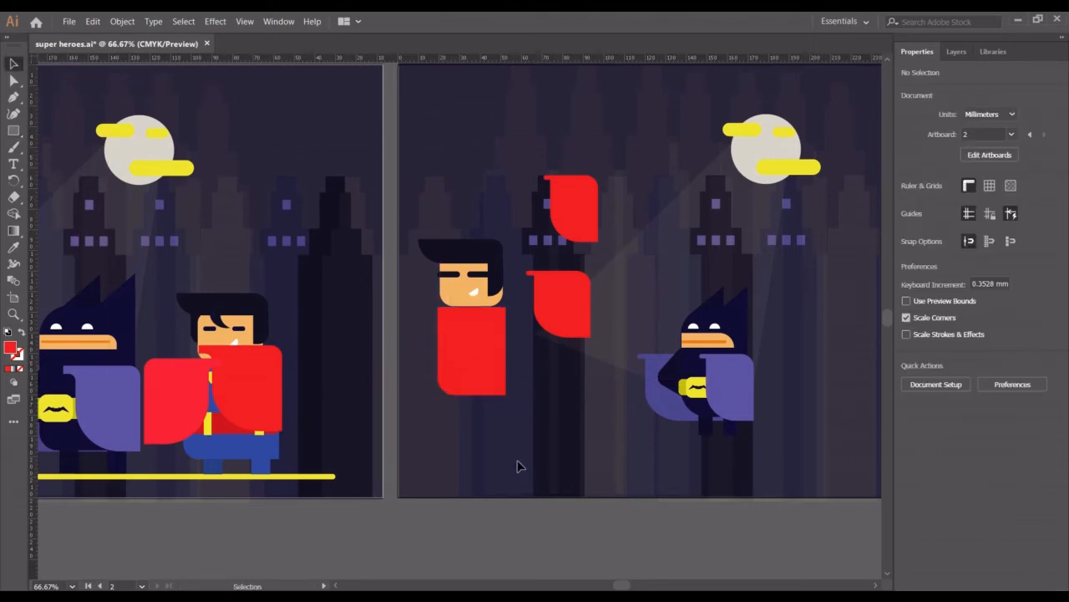
- Recolour the new torso with the blue sampled from the original red-caped hero's lower body
left_click(482, 373)
key("i")
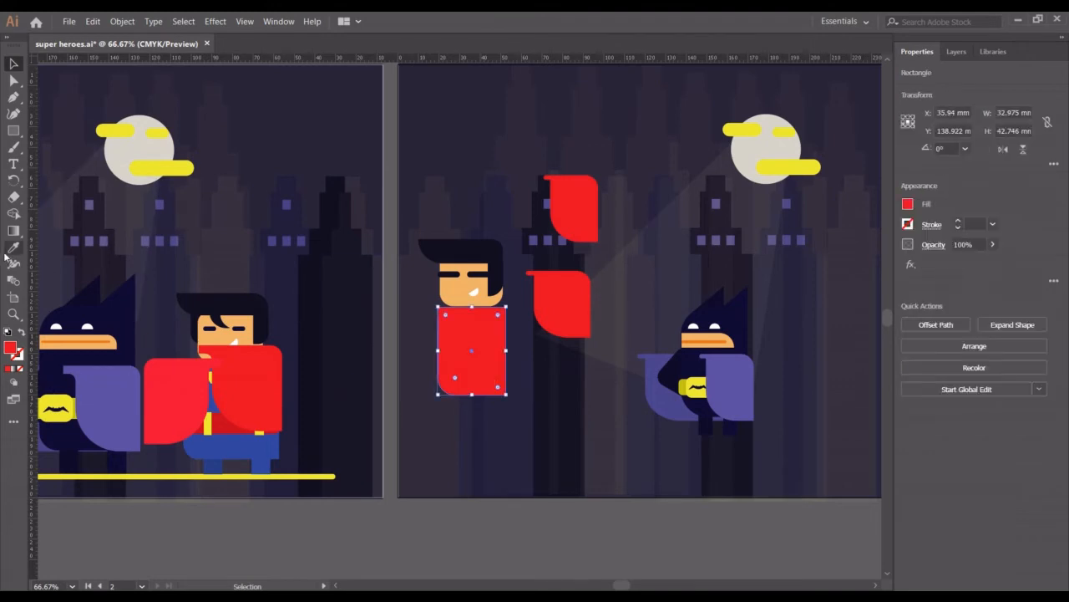
left_click(250, 443)
left_click(14, 64)
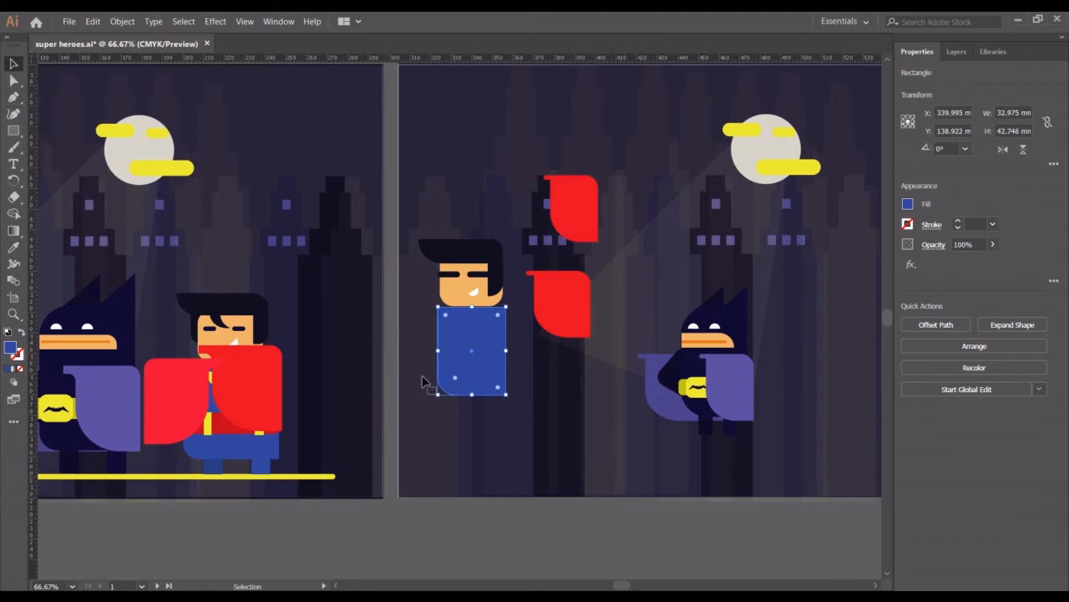
left_click(482, 430)
left_click(482, 431)
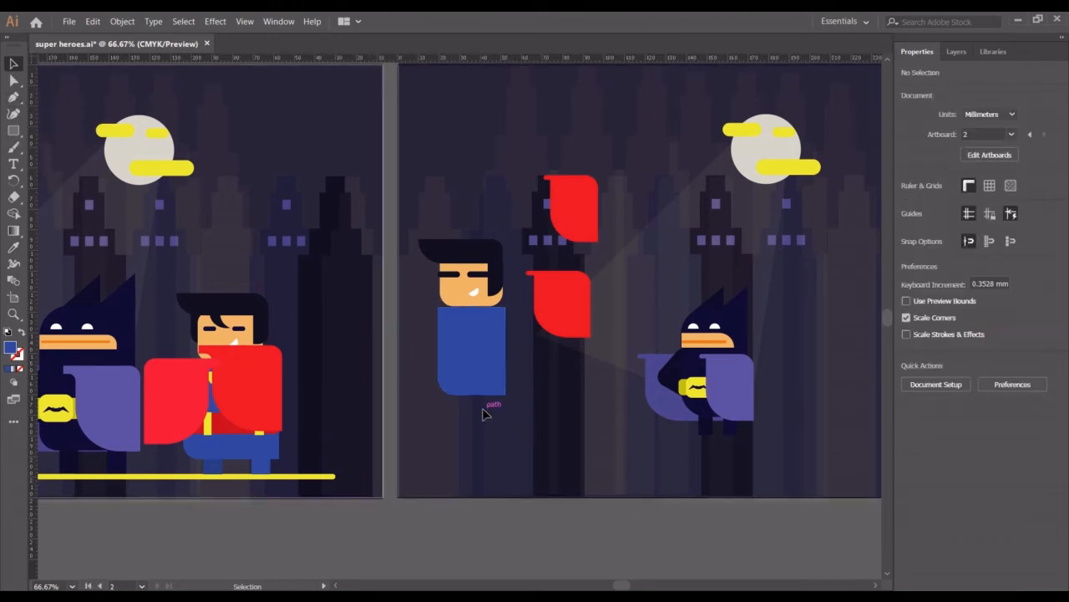
- Draw a belt about 33 × 7.7 mm across the lower torso and fill it with the dark red from the original hero's belt
left_click(14, 131)
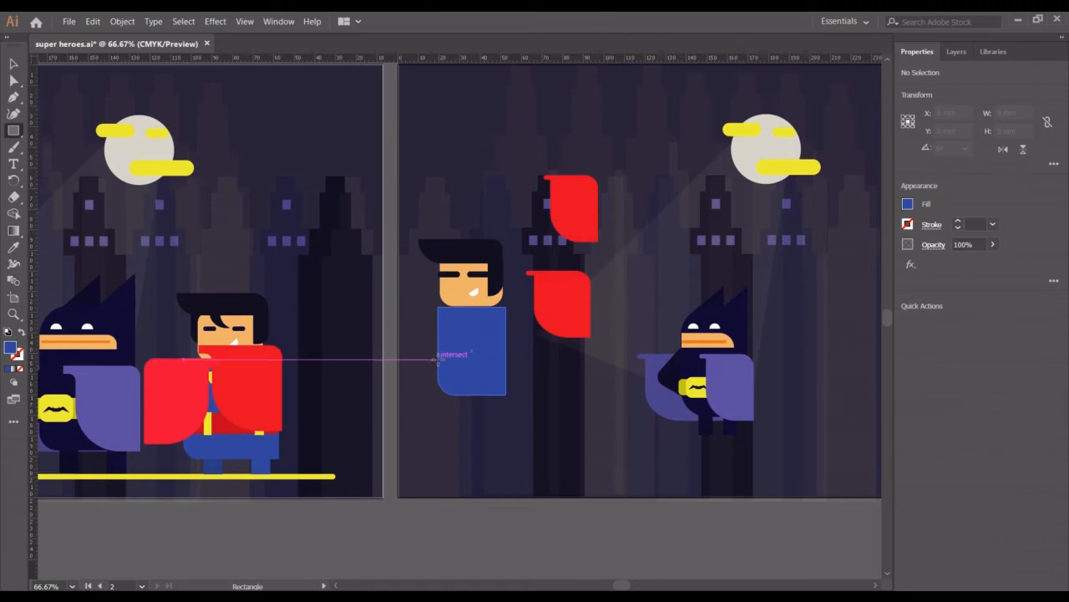
left_click_drag(438, 361, 506, 375)
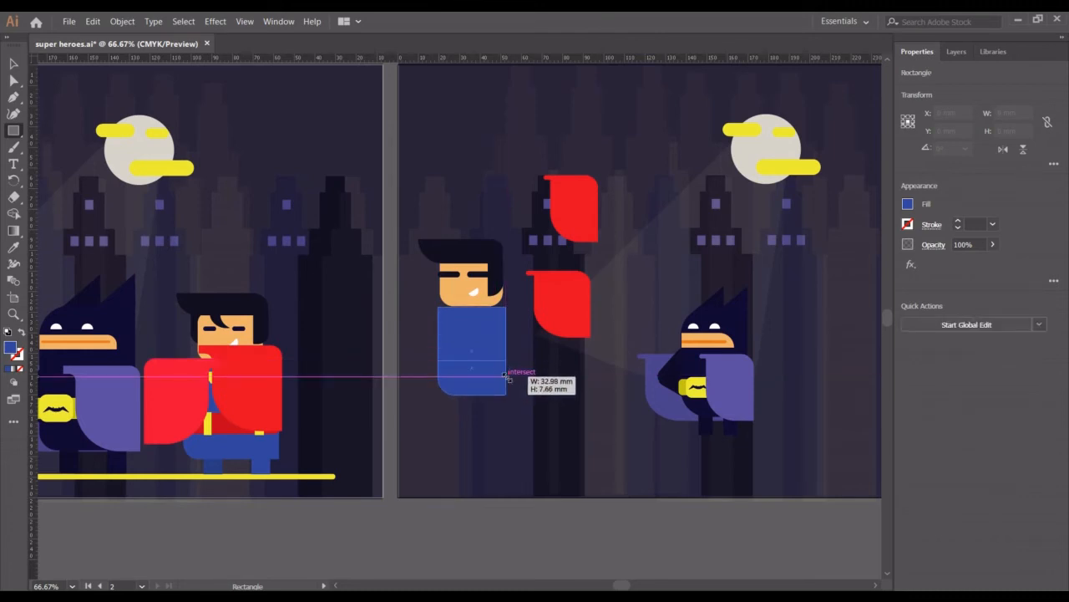
left_click(12, 248)
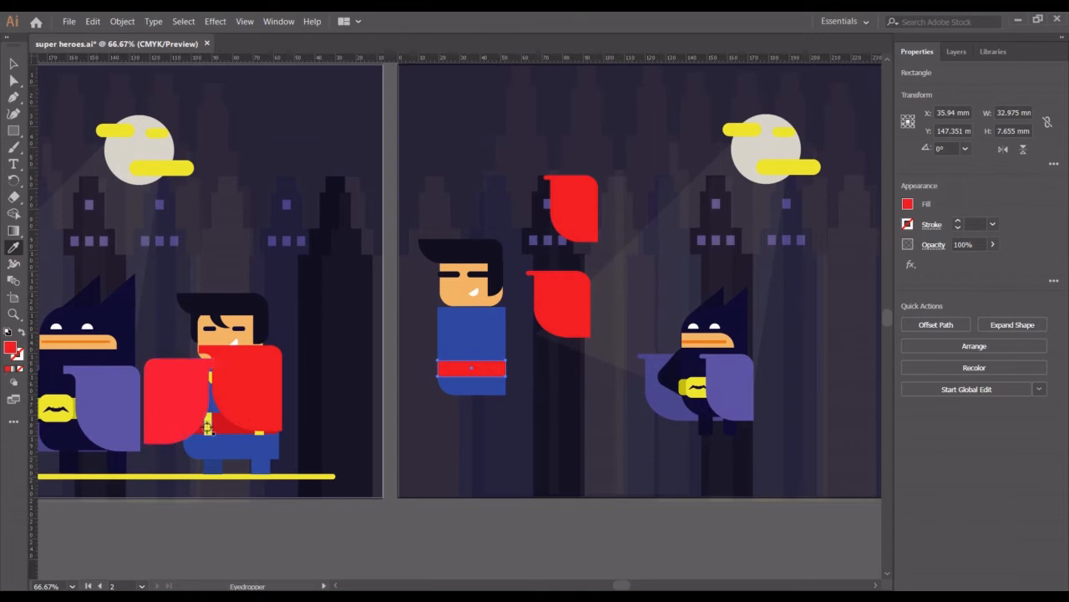
left_click(14, 64)
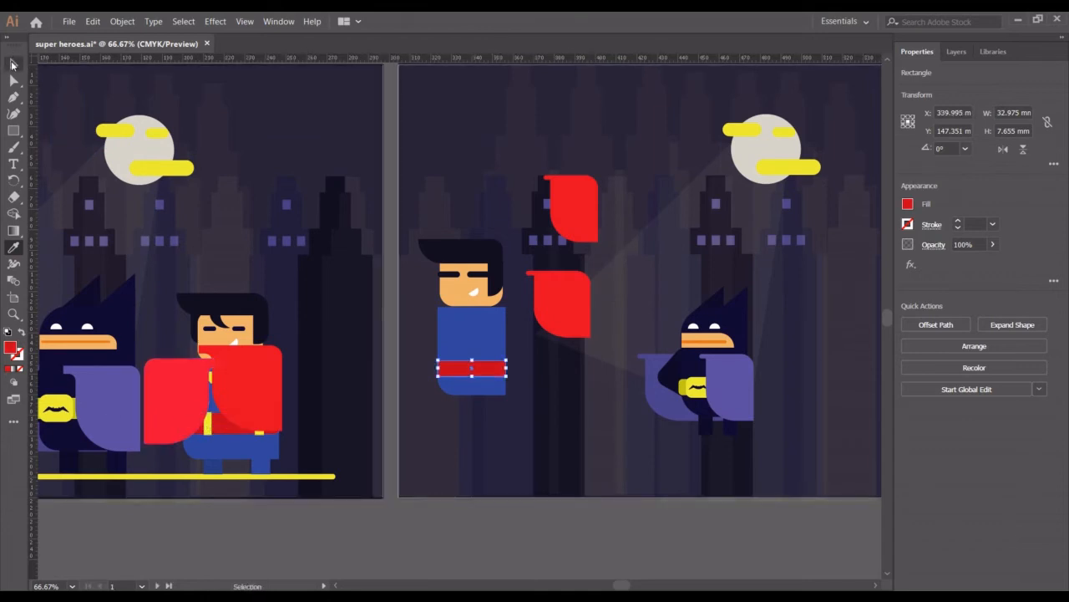
- Draw a belt loop about 5.4 × 9.4 mm on the belt's left part and fill it with the original loop's yellow
left_click(14, 130)
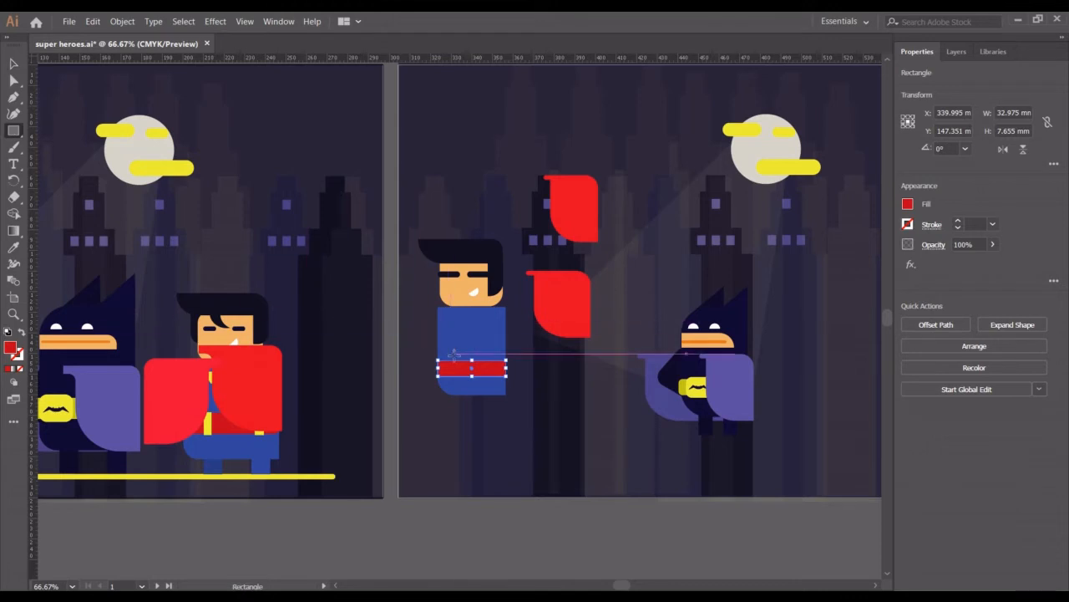
left_click_drag(449, 358, 460, 378)
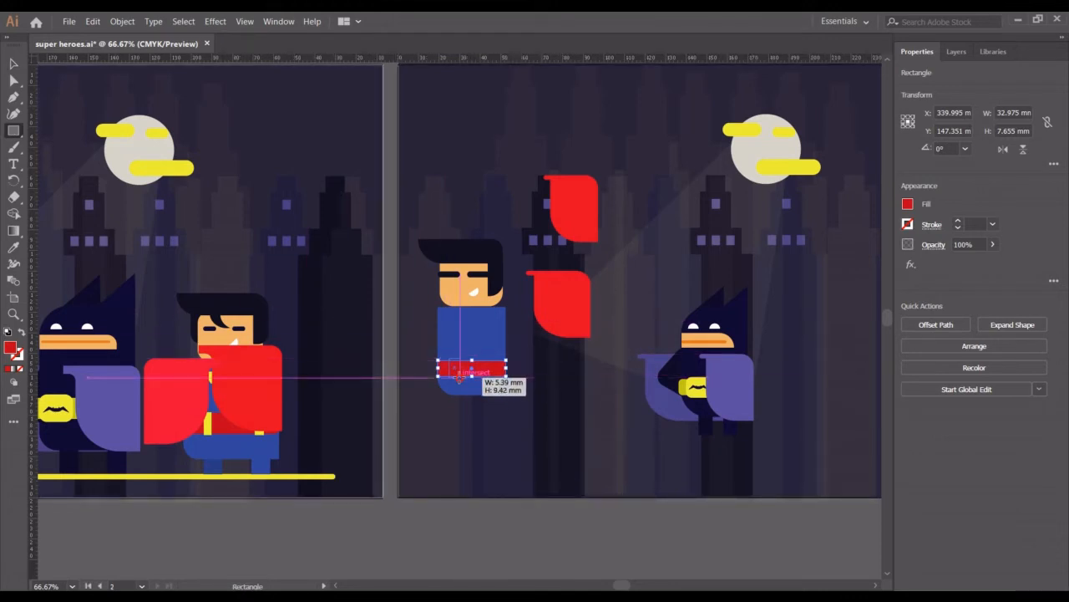
left_click_drag(458, 377, 460, 378)
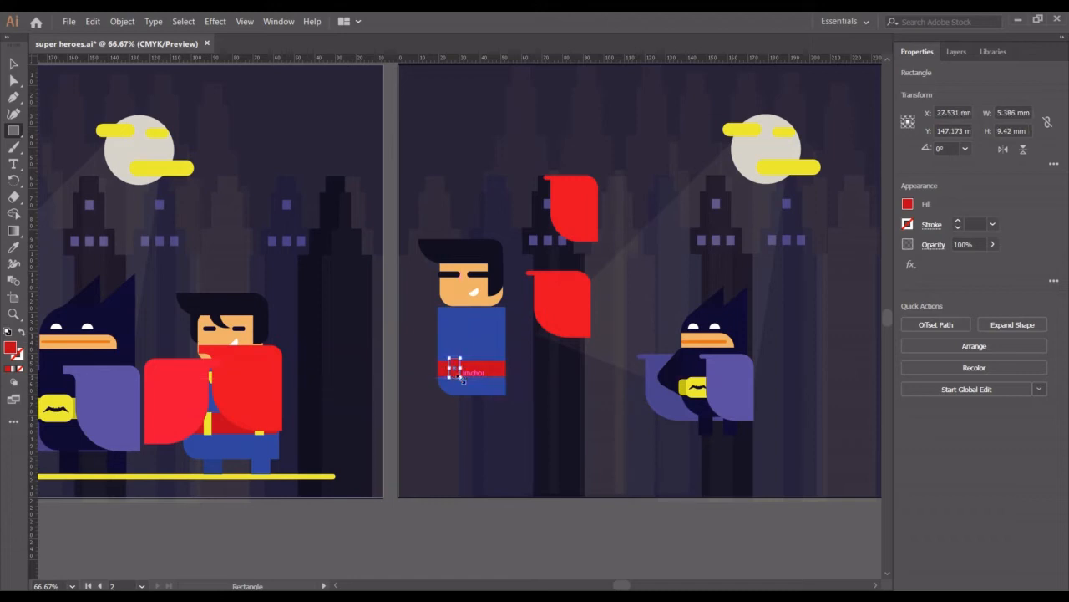
left_click(13, 249)
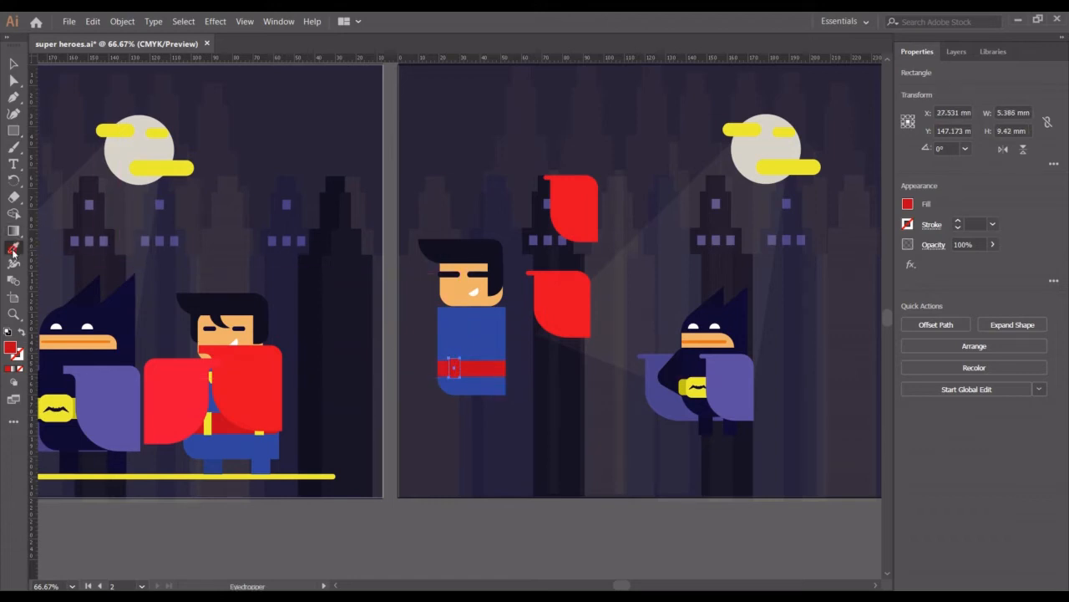
left_click(209, 430)
left_click(15, 63)
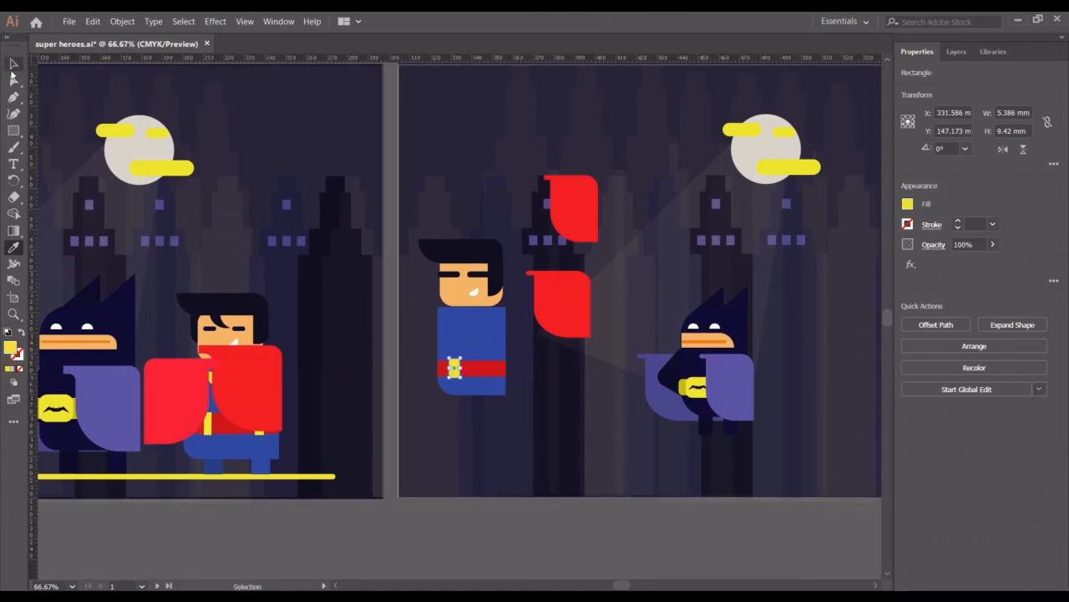
left_click(504, 523)
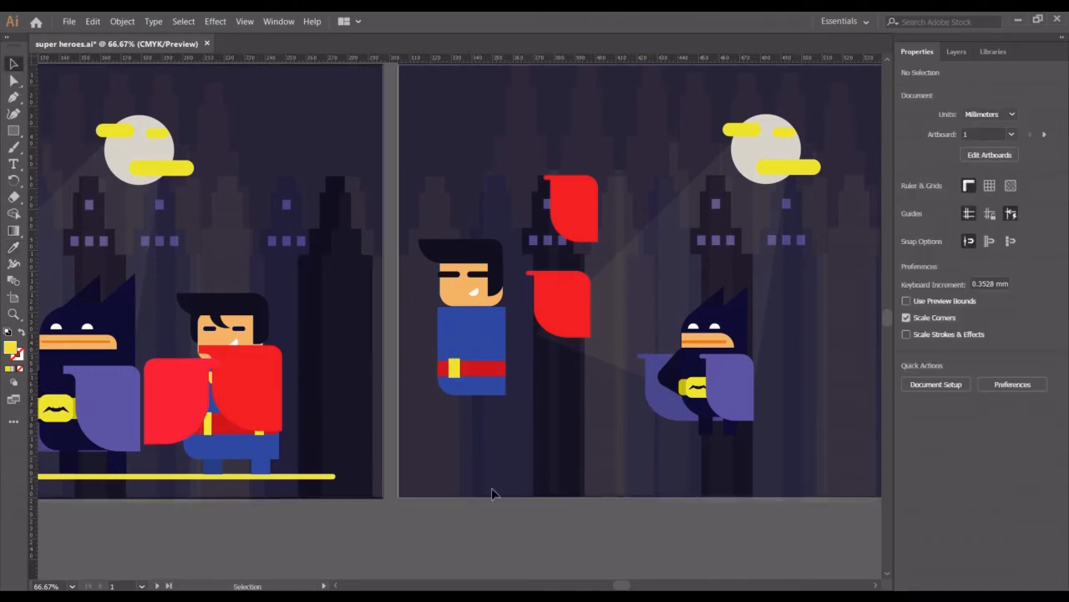
- Duplicate the yellow belt loop and place the copy on the right part of the belt
left_click(458, 378)
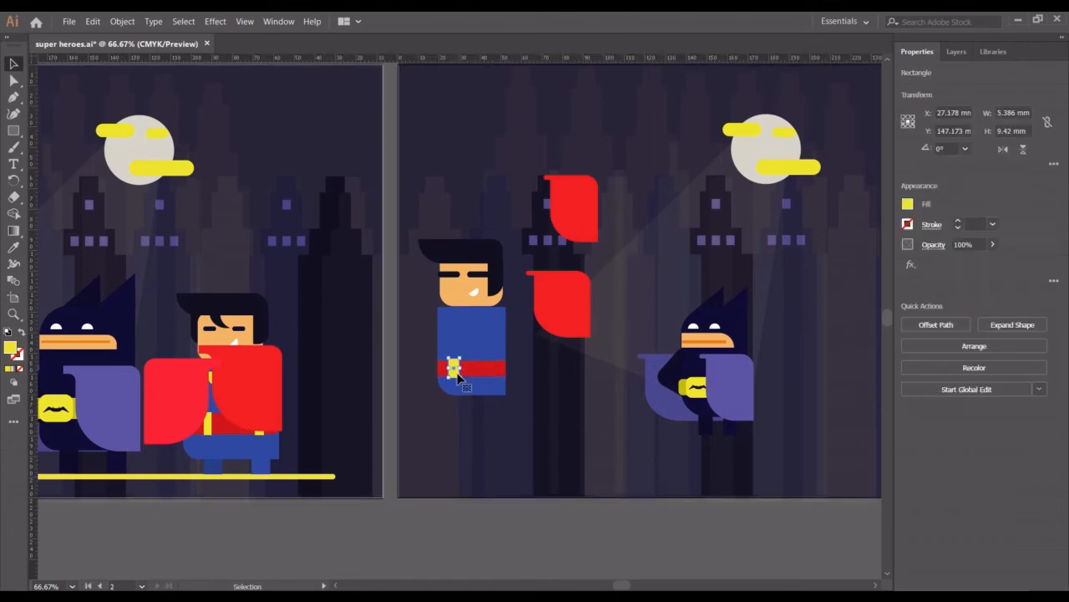
left_click_drag(453, 370, 468, 370)
key("shift+Right")
key("shift+Right")
key("shift+Right")
- Round the upper-left corner of the blue torso
left_click(455, 321)
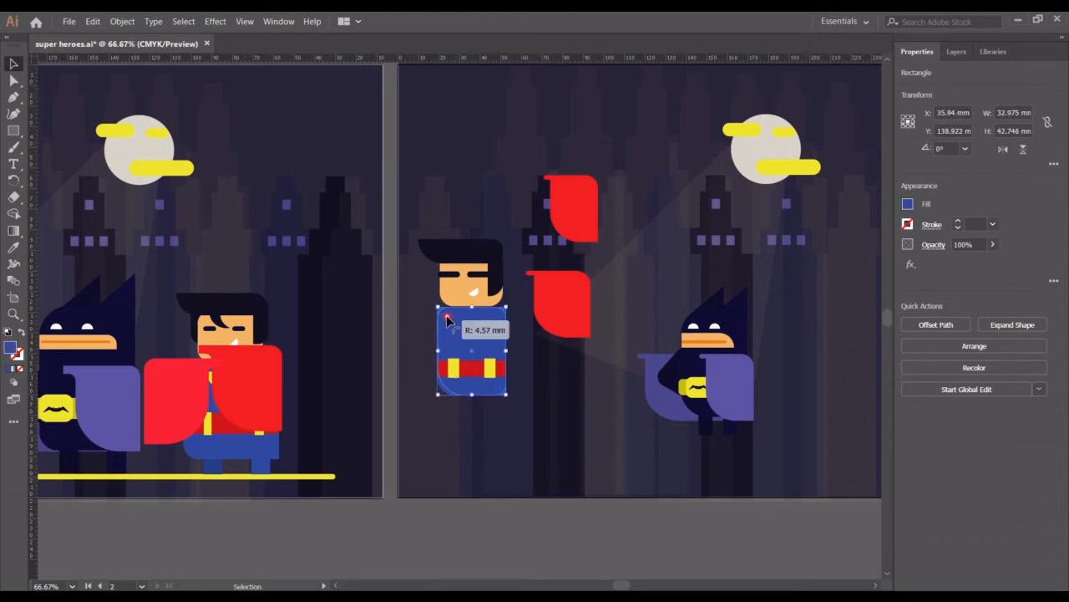
key("a")
key("v")
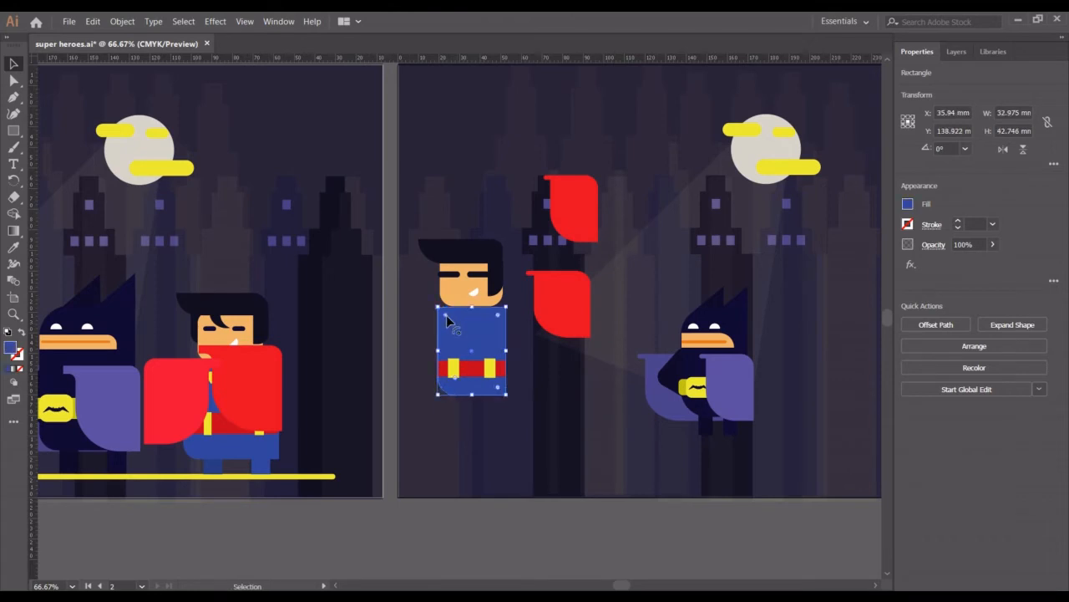
left_click_drag(446, 315, 449, 320)
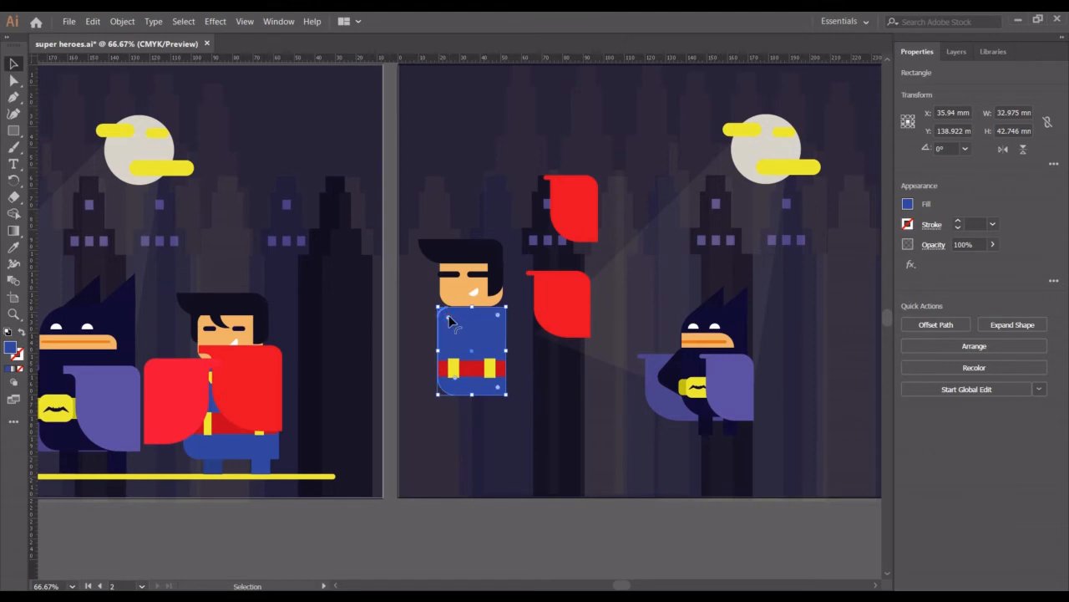
left_click(497, 568)
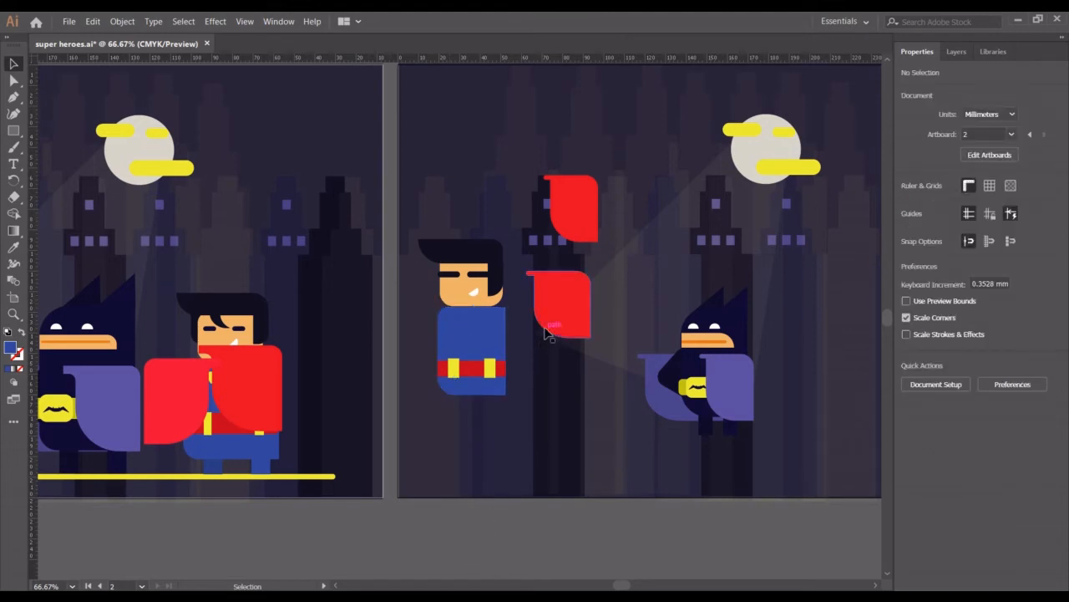
- Move the lower red cape copy onto the torso and bring it to the front
left_click_drag(541, 314, 463, 337)
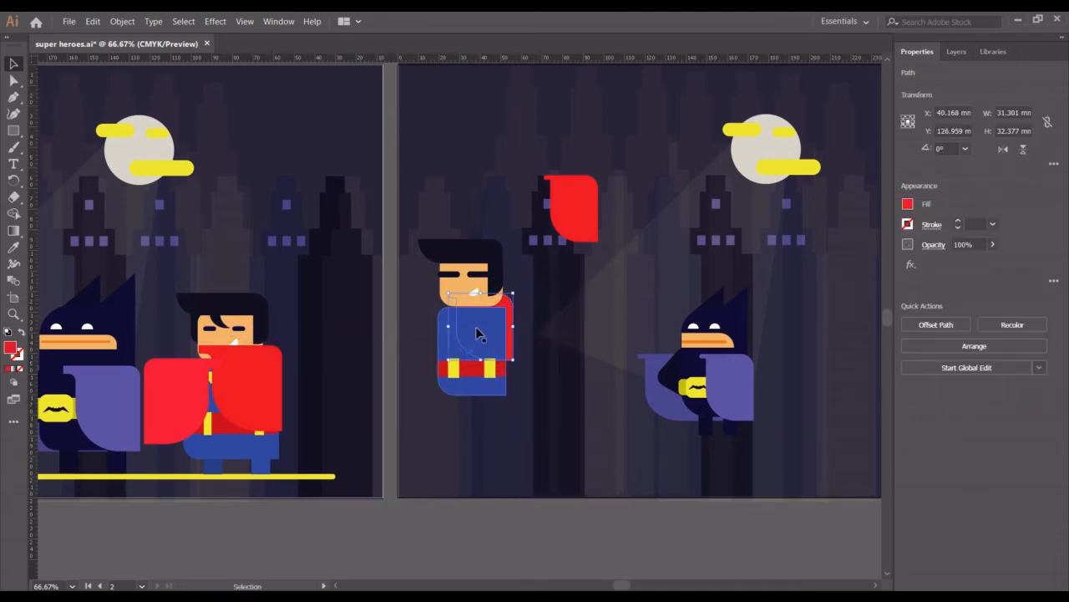
right_click(511, 357)
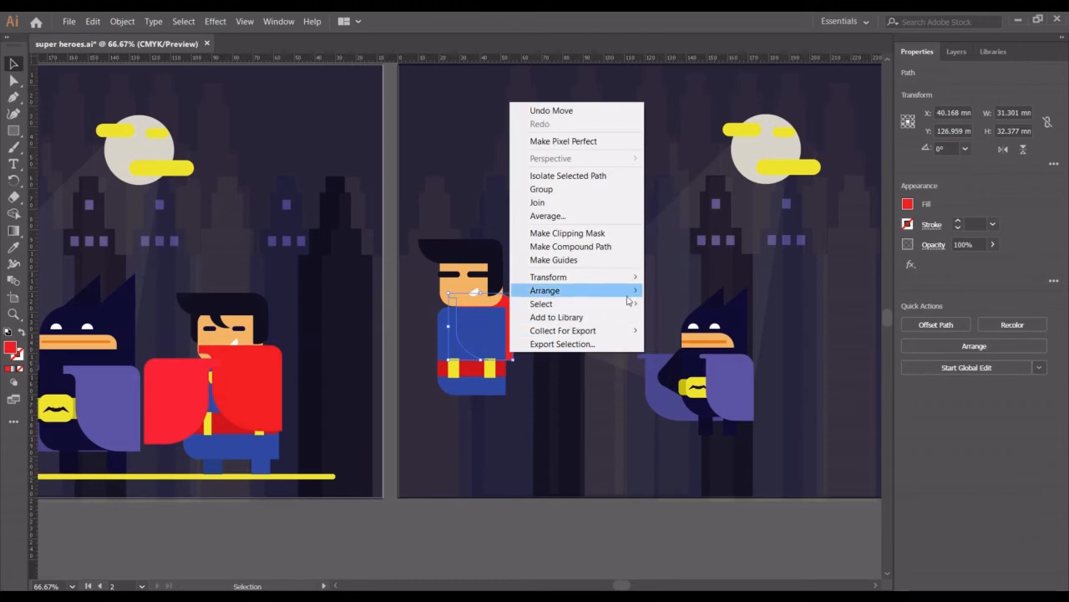
mouse_move(636, 292)
left_click(687, 290)
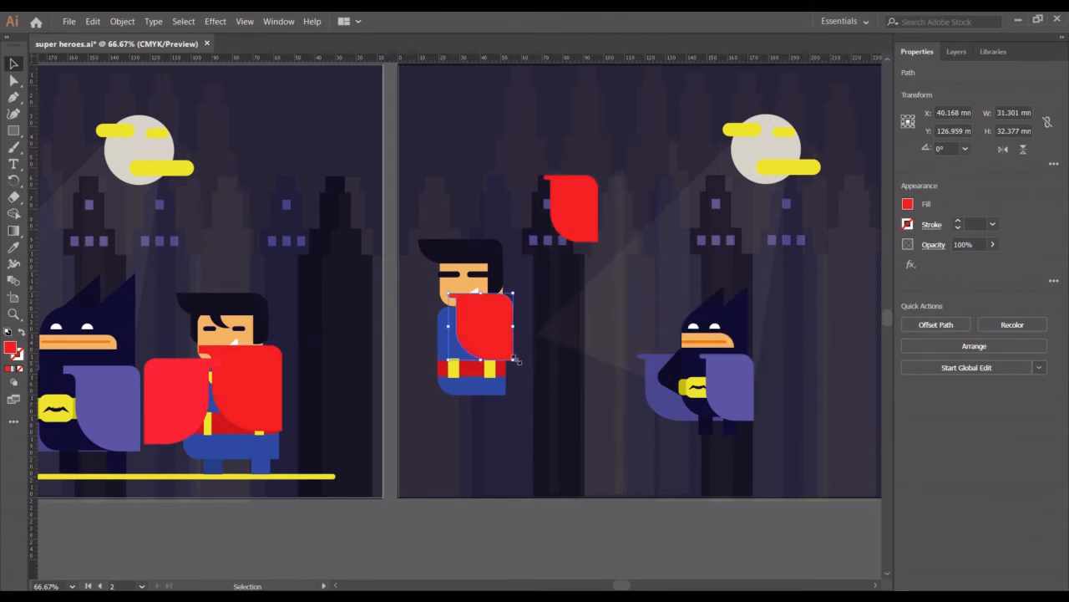
- Enlarge the front red cape to about 42 × 44 mm and position it over the torso's right side
left_click_drag(514, 359, 524, 372)
mouse_move(497, 332)
left_mouse_down()
mouse_move(489, 361)
mouse_move(498, 340)
left_mouse_up()
left_click(470, 165)
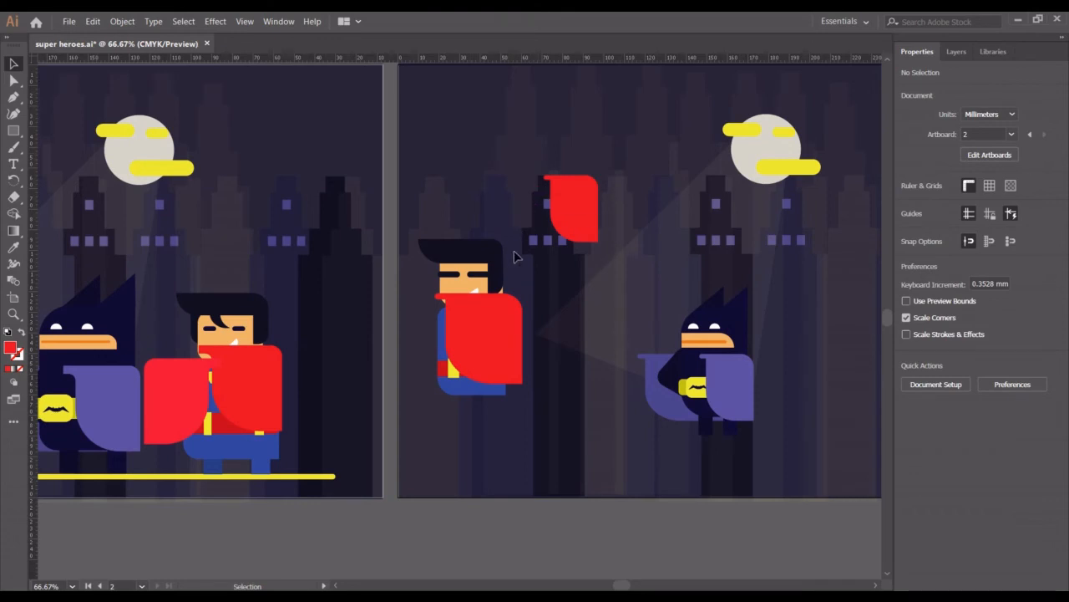
- Enlarge the white smile on the new head and shift the front cape slightly up and left
left_click(479, 290)
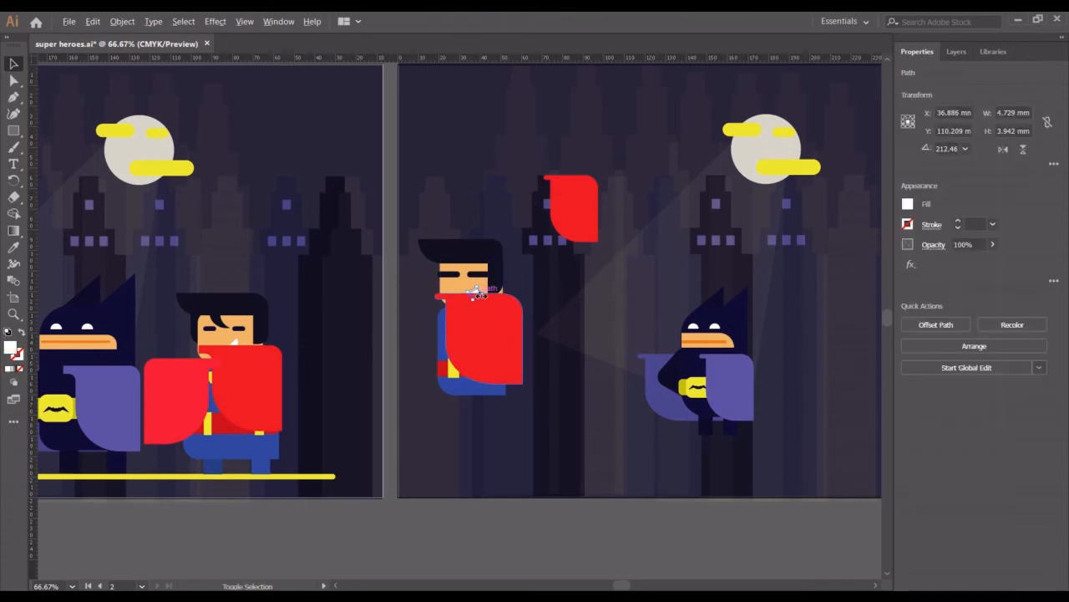
left_click_drag(480, 292, 502, 298)
left_click(480, 194)
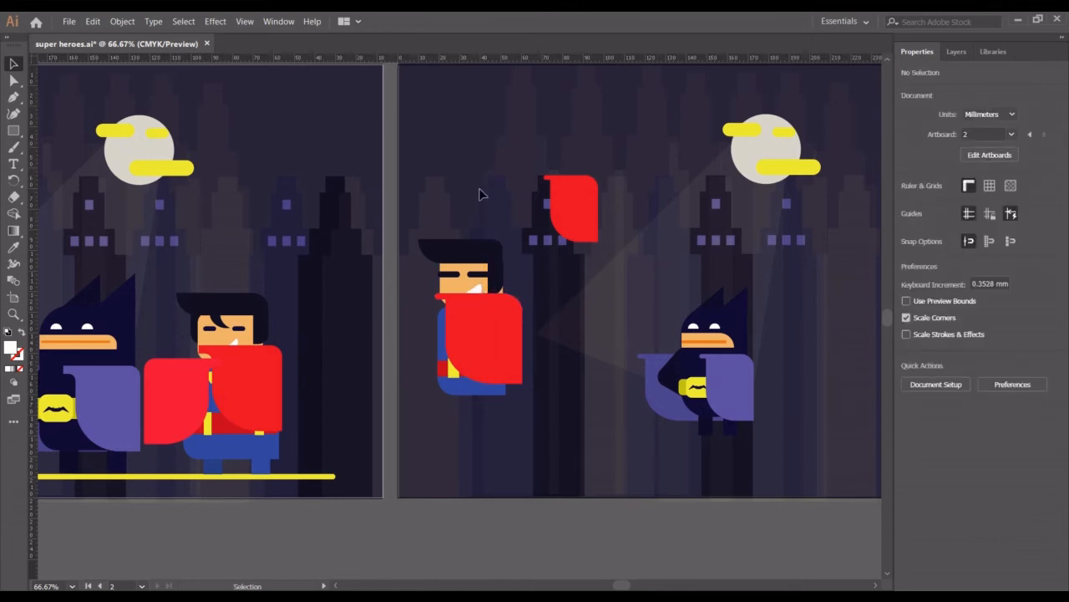
left_click_drag(476, 291, 478, 290)
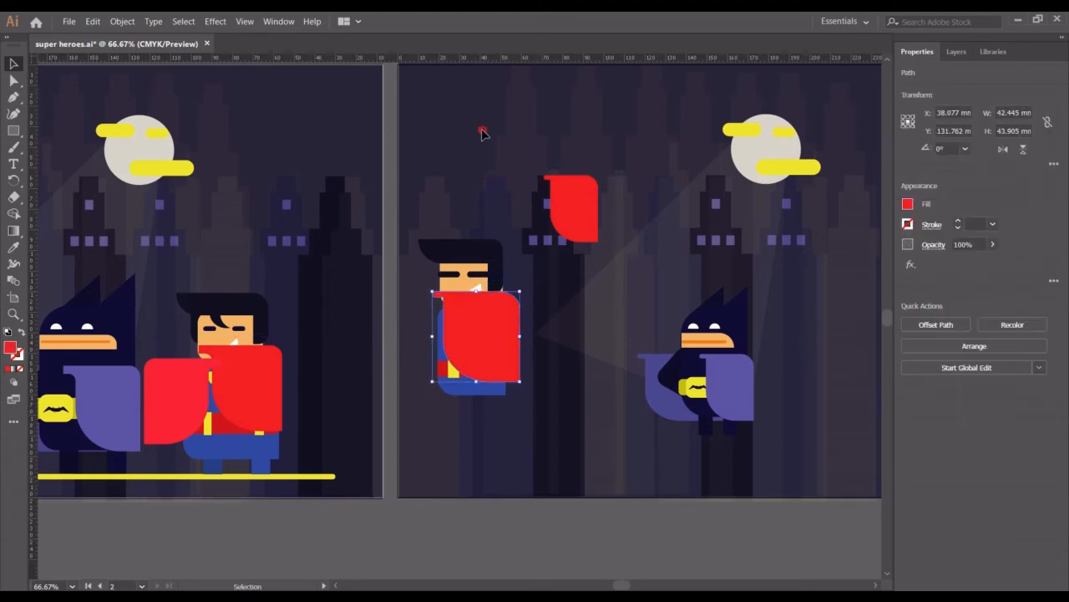
left_click(506, 157)
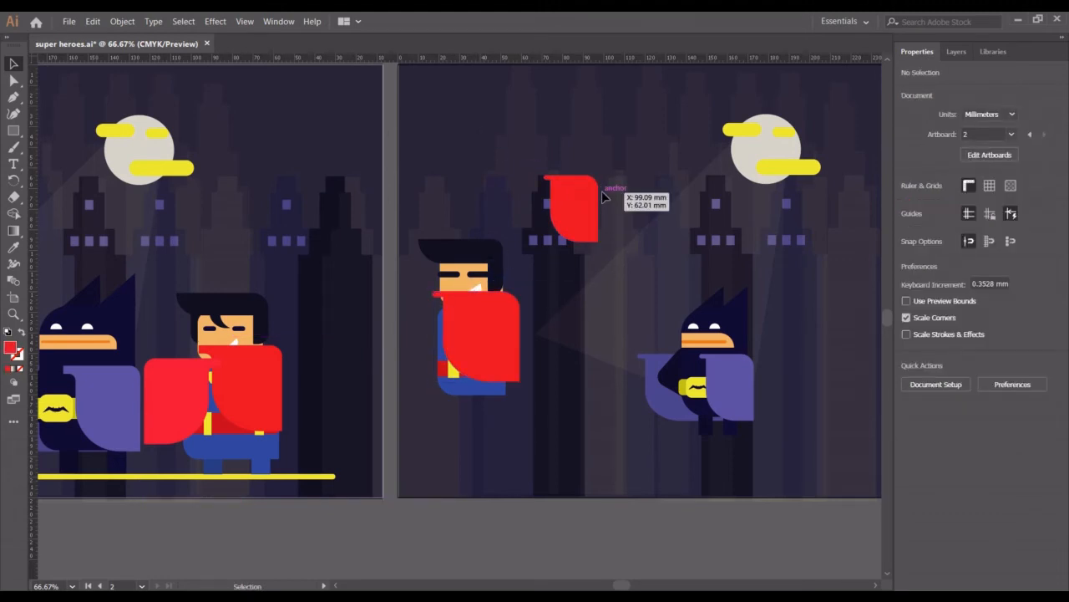
- Try the smaller red cape copy flipped horizontally beside the torso's left edge, and delete it
left_click_drag(577, 203, 418, 330)
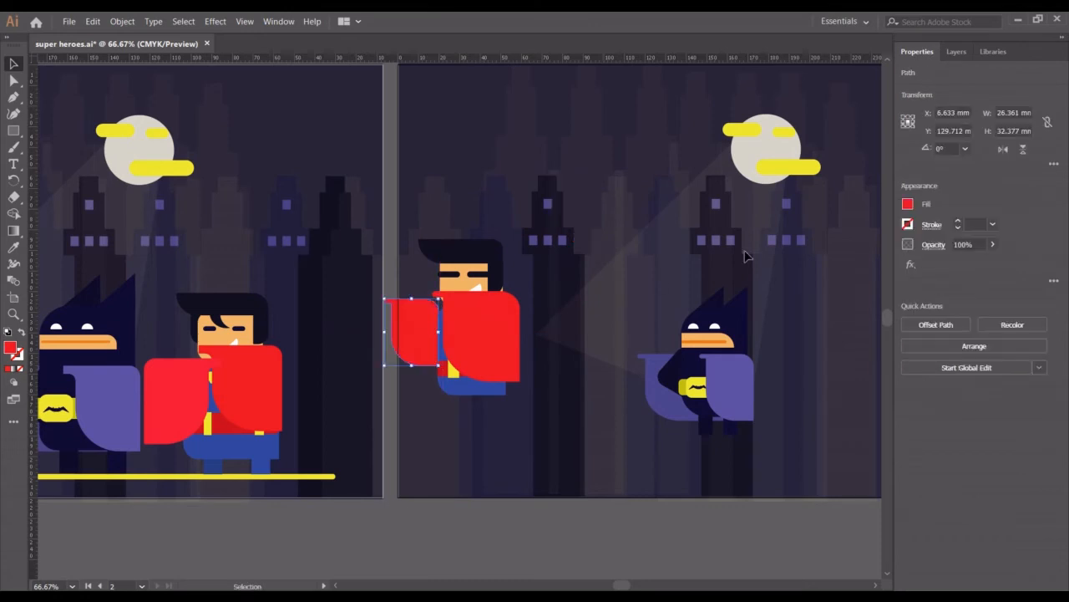
left_click(1003, 150)
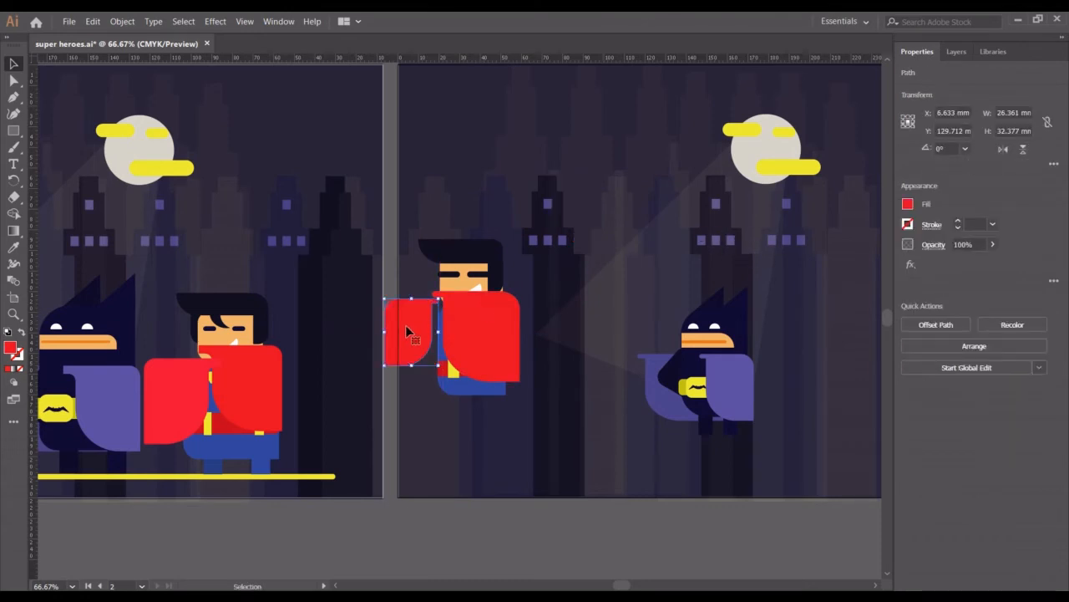
key("Delete")
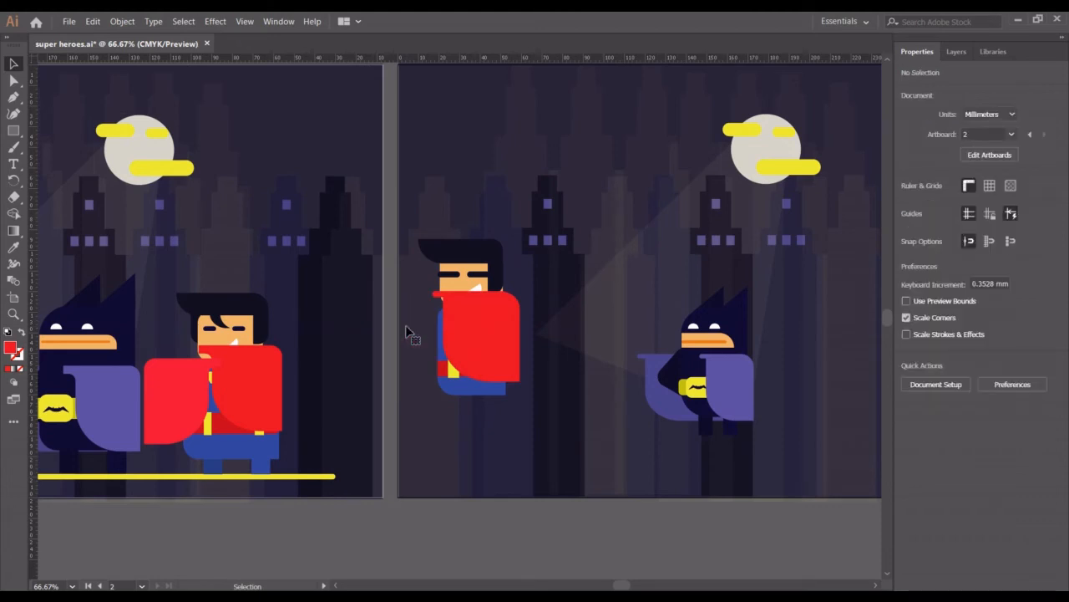
- Duplicate the new hero's front red cape in place and flip the copy horizontally
left_click(481, 330)
key("a")
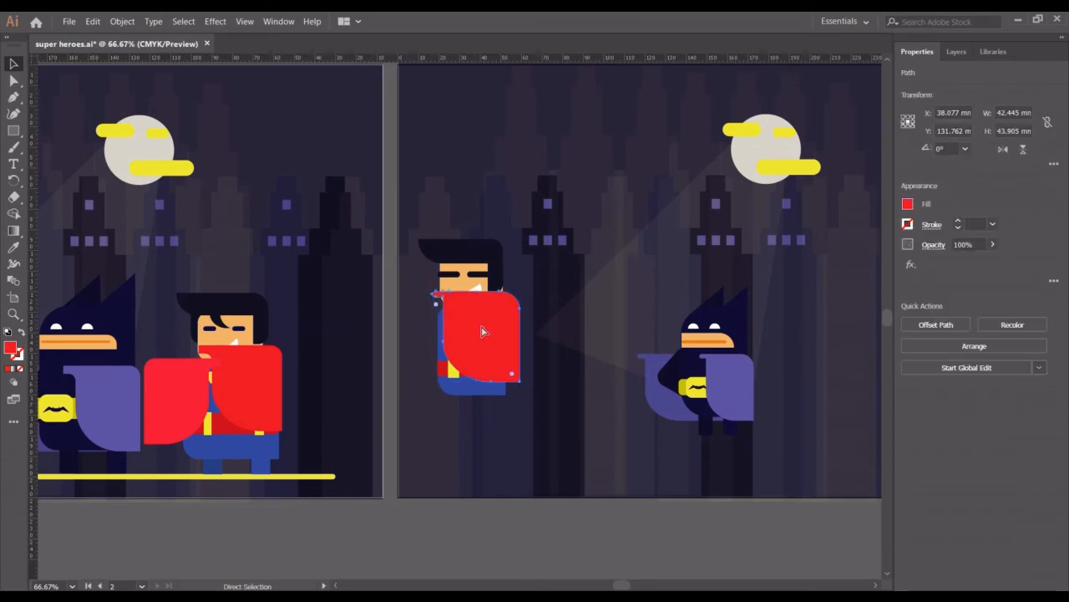
key("v")
left_click(1003, 150)
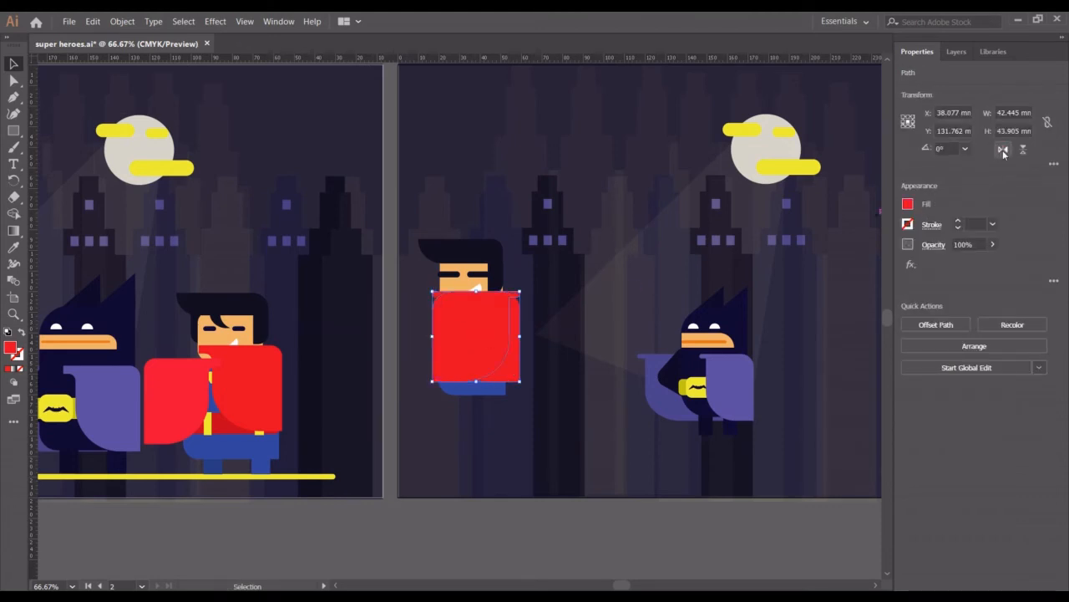
- Move the flipped cape copy left past the torso's edge and slightly below the front cape's top
key("shift+Left")
key("shift+Left")
key("shift+Left")
key("shift+Left")
key("shift+Left")
key("shift+Left")
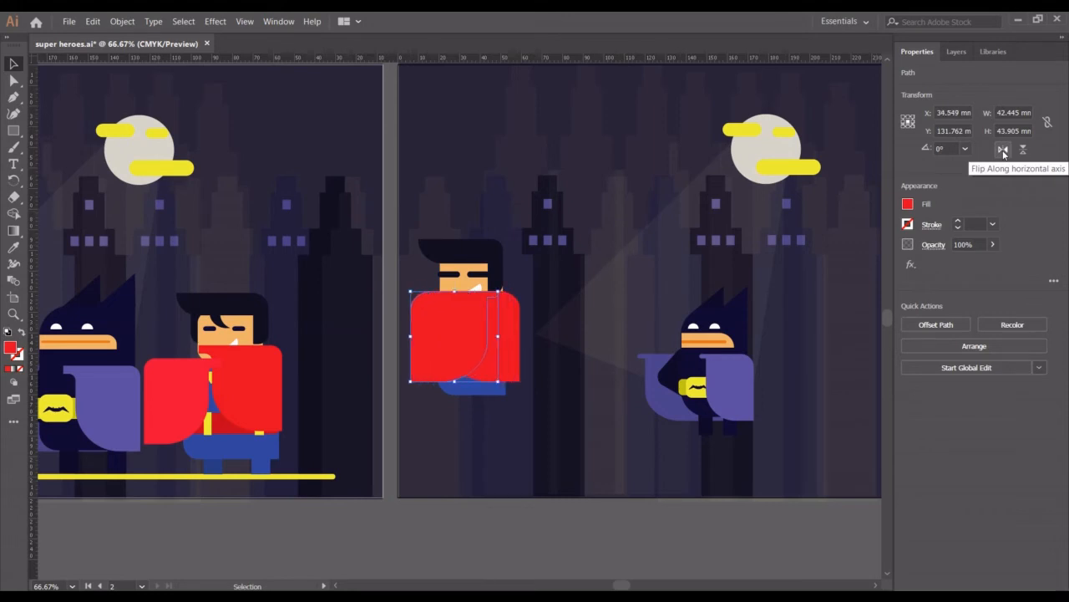
key("shift+Left")
key("shift+Left")
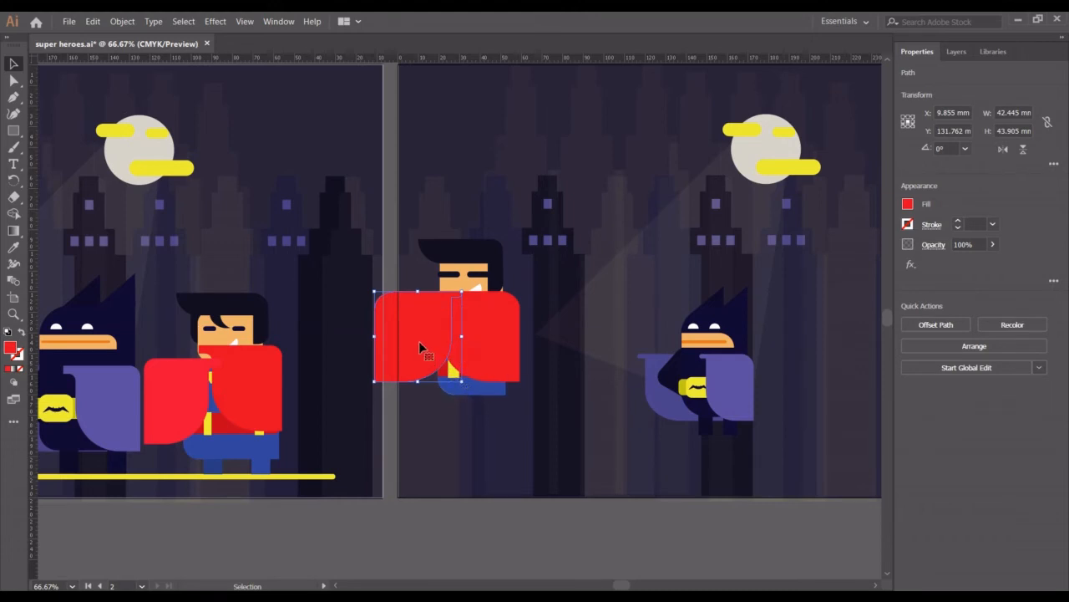
left_click_drag(419, 341, 417, 351)
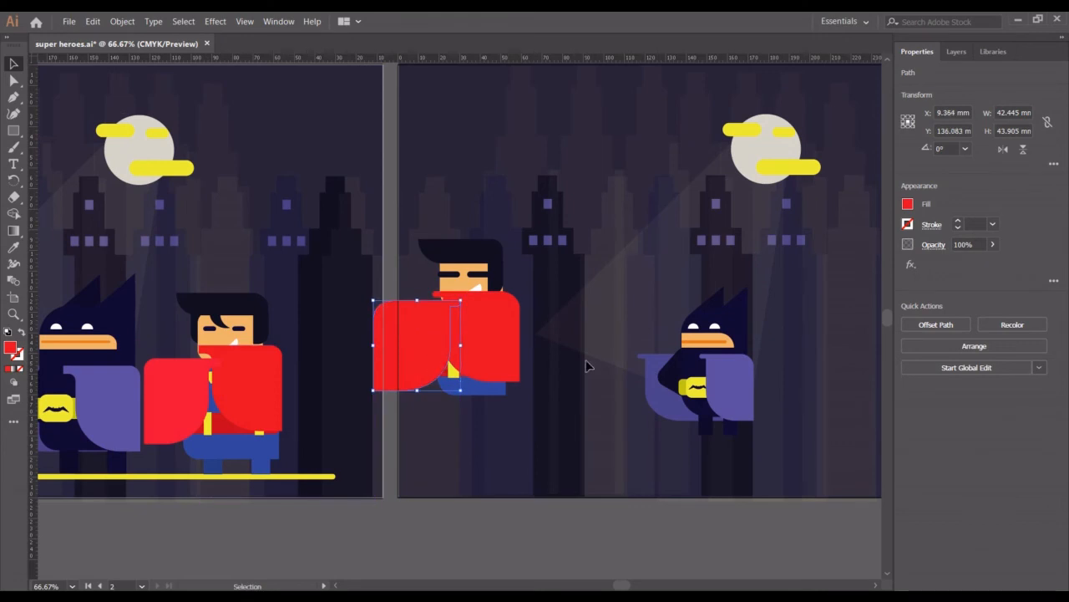
left_click(598, 223)
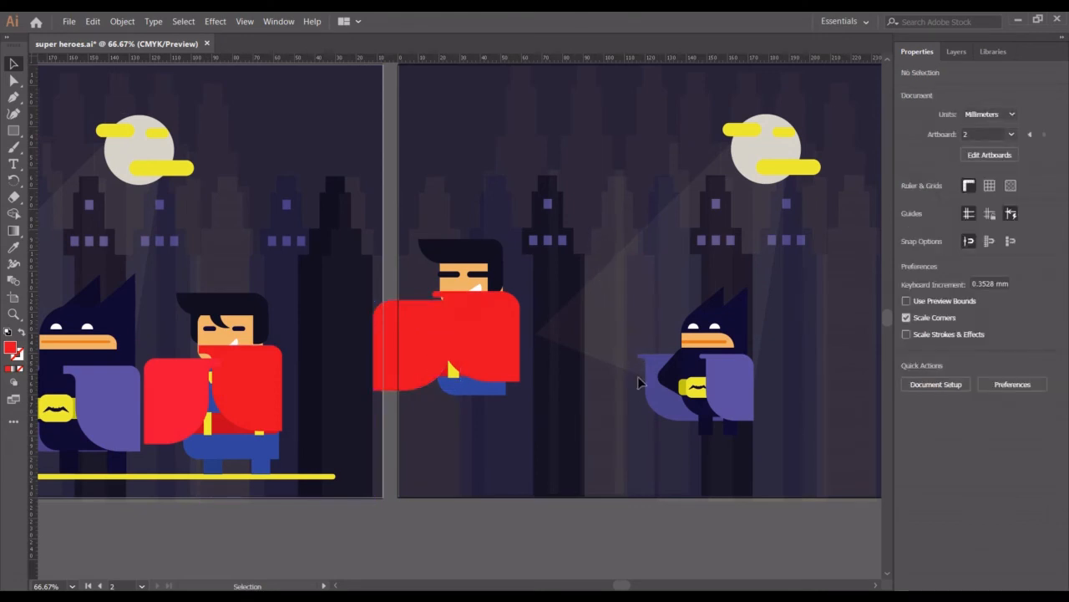
- Shrink the flipped cape to about 36 × 37 mm and position it closer to the torso's left side
left_click(399, 366)
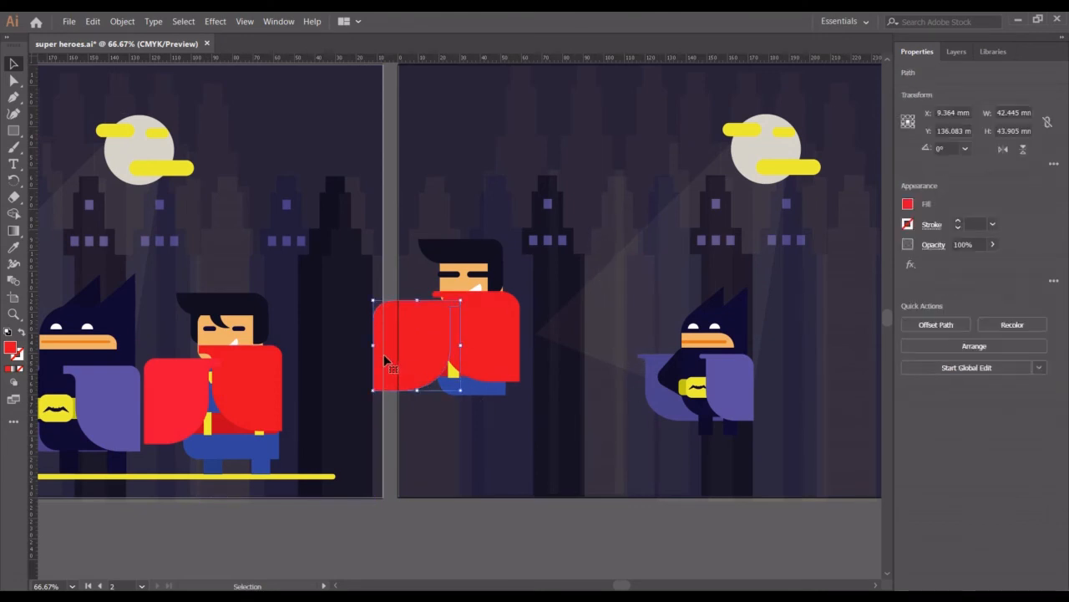
left_click_drag(386, 359, 435, 328)
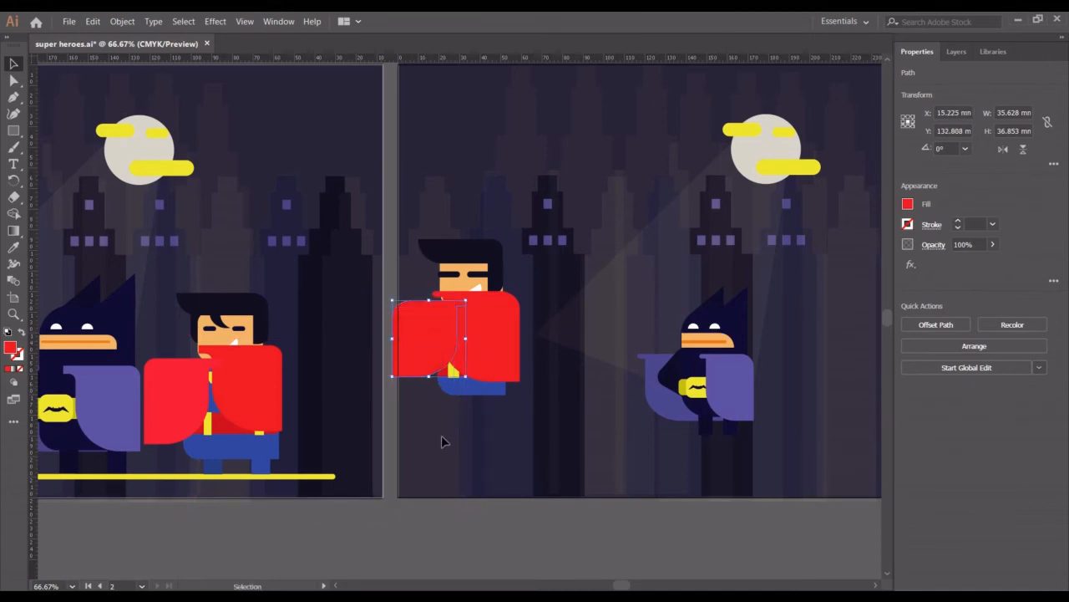
left_click(440, 442)
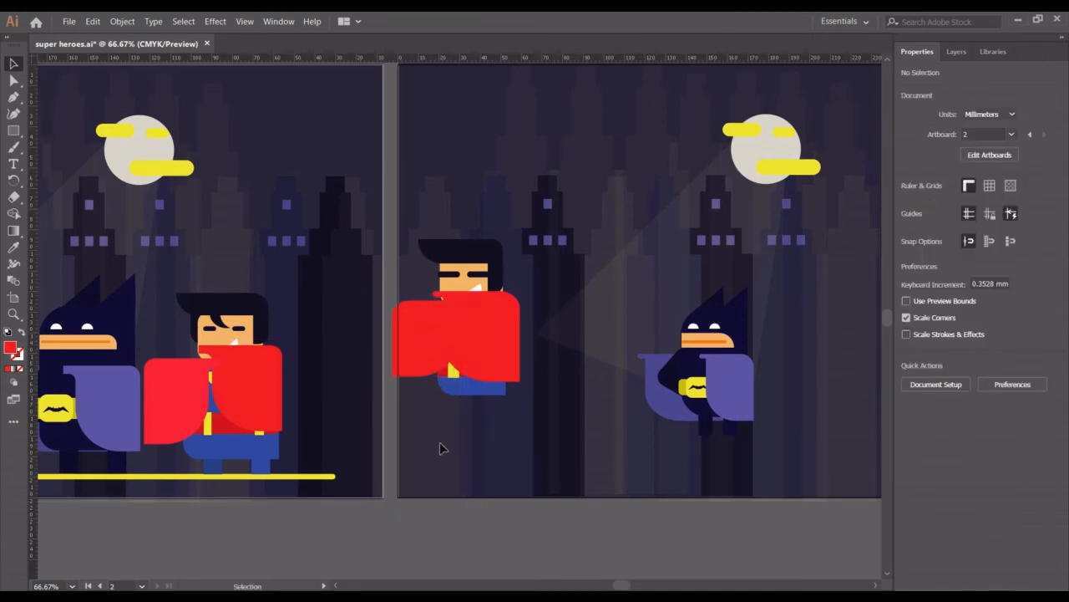
left_click(411, 372)
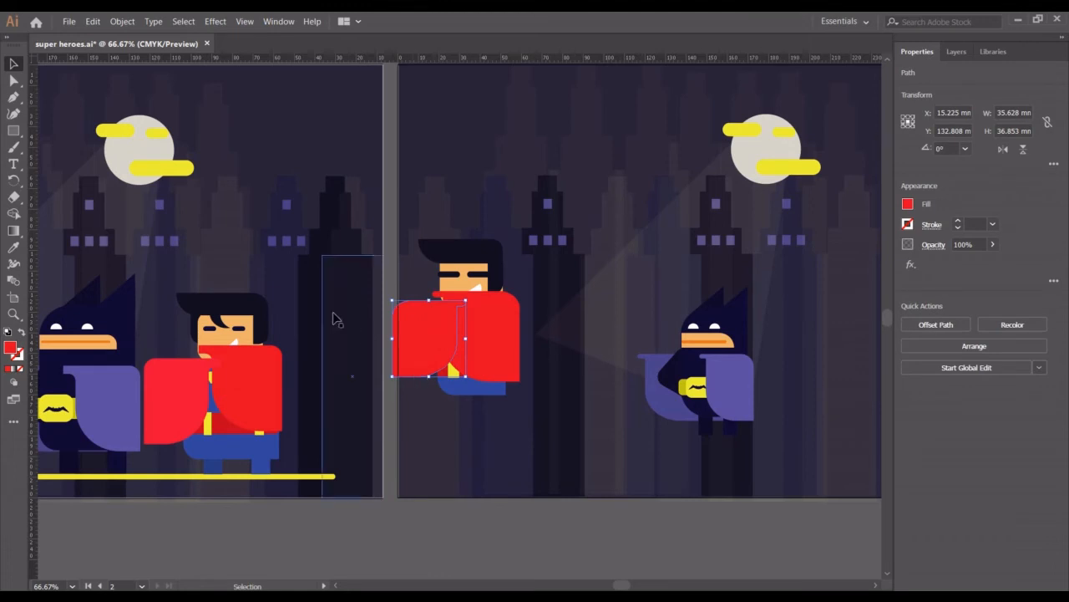
- Recolour the front cape on the torso's right side with the darker red sampled from the new hero's waist band
left_click(511, 326)
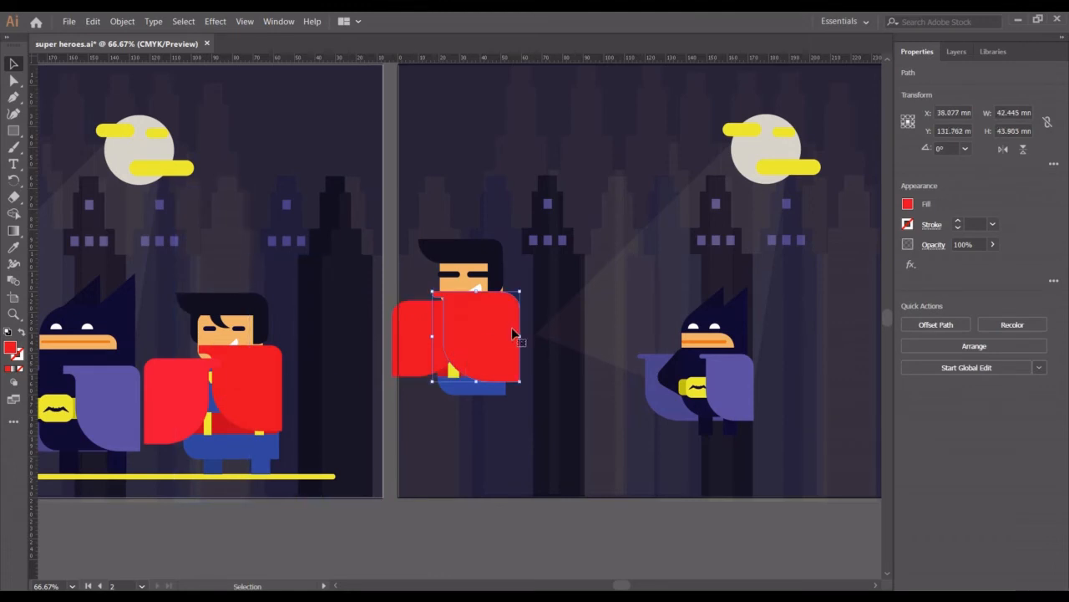
left_click(15, 250)
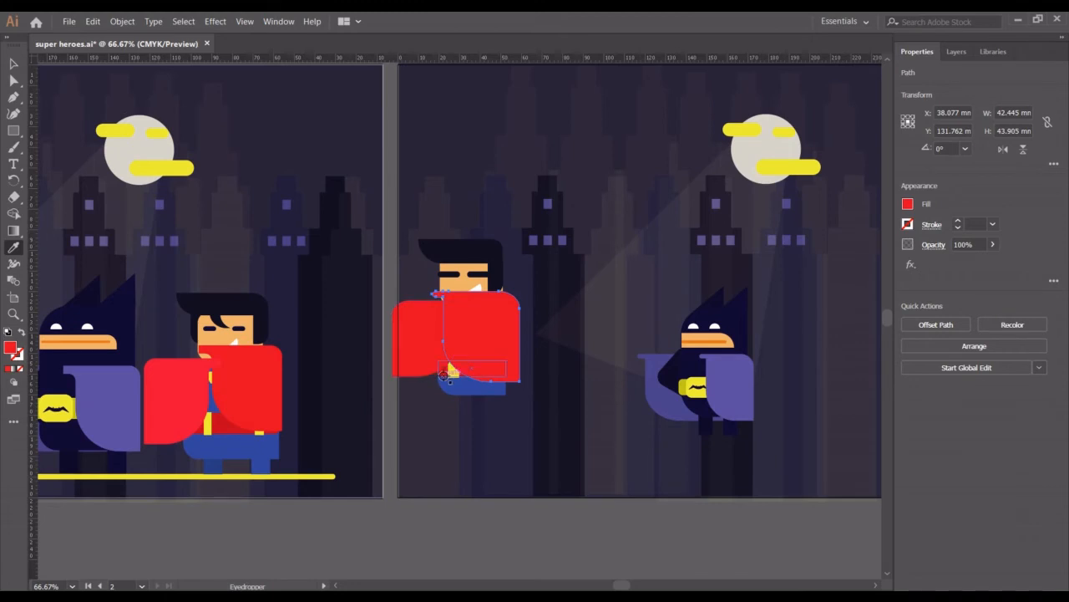
left_click(443, 375)
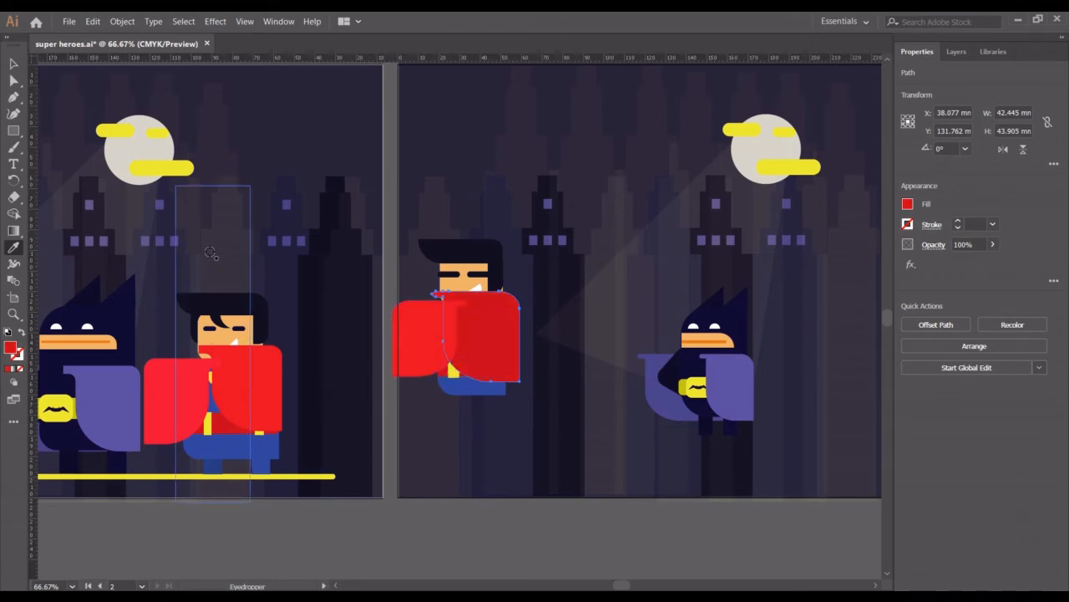
left_click(12, 66)
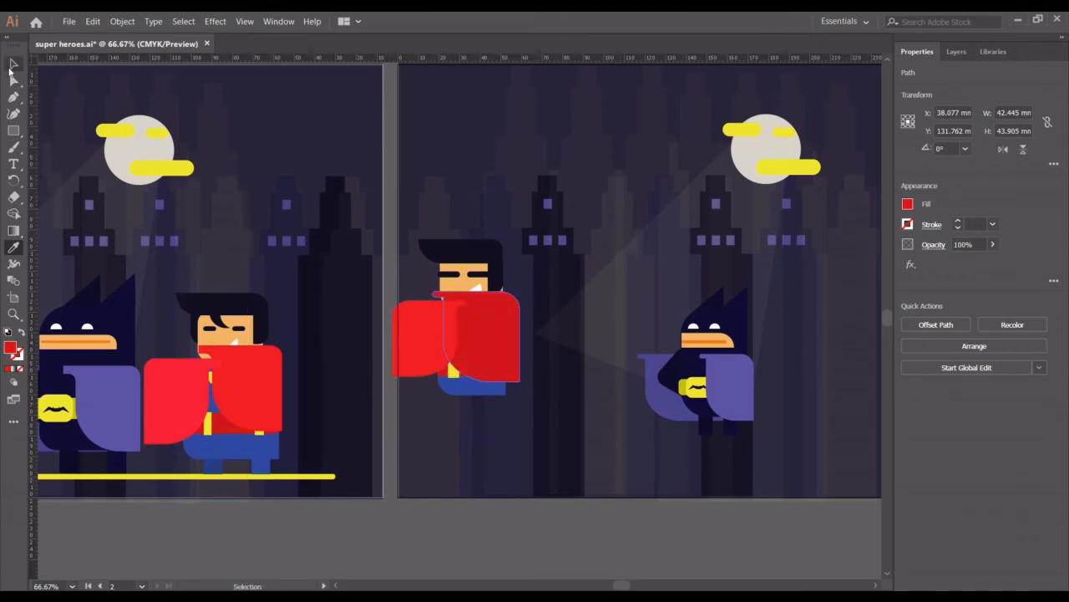
left_click(284, 140)
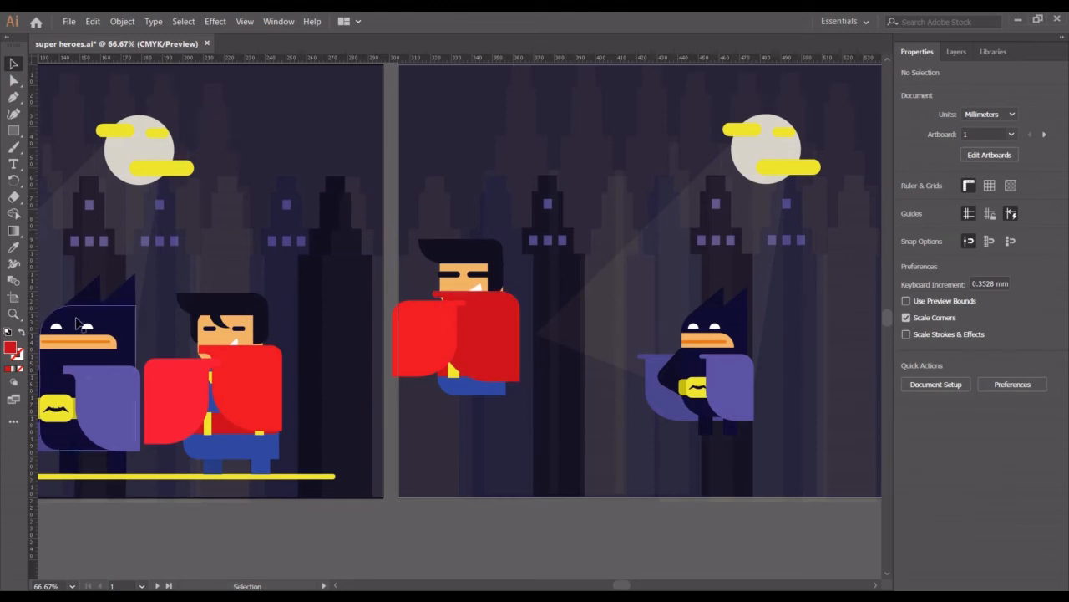
- Set the fill of the front cape on the torso's right side to the red CE0F2A
double_click(10, 347)
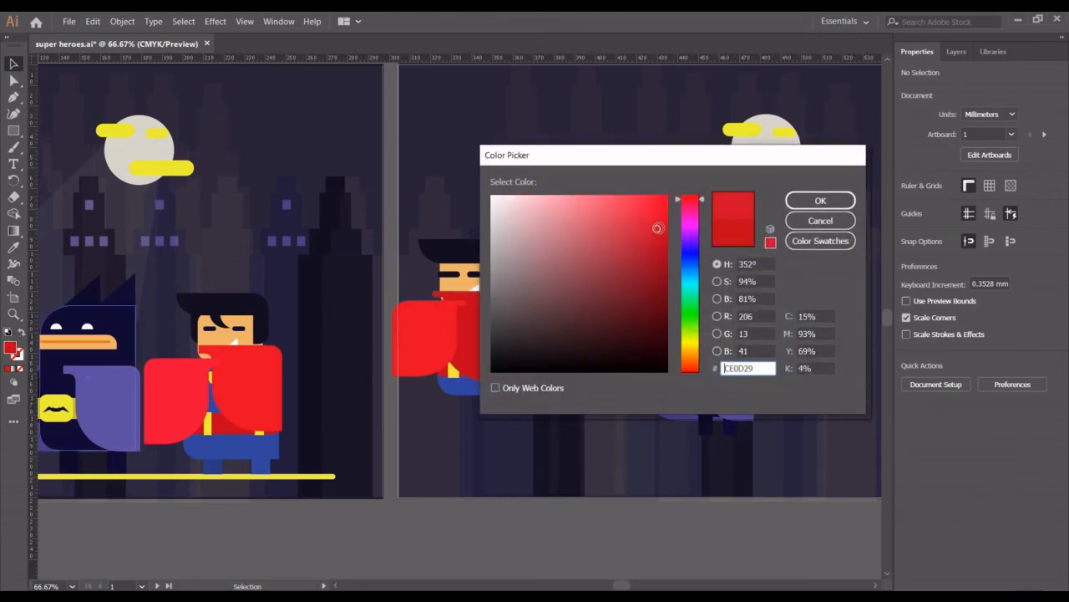
left_click(798, 200)
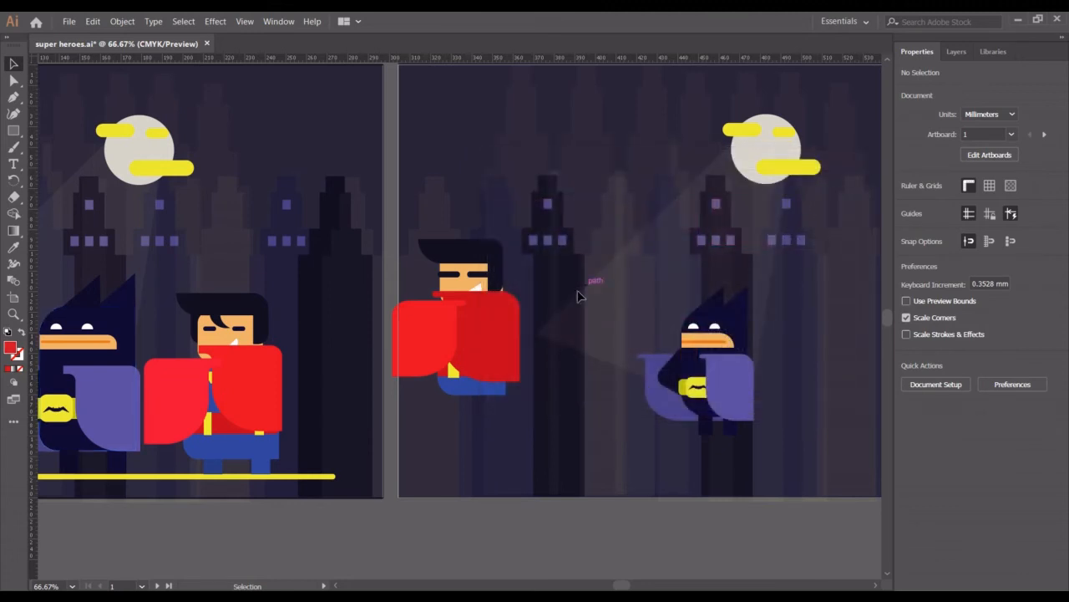
left_click(496, 336)
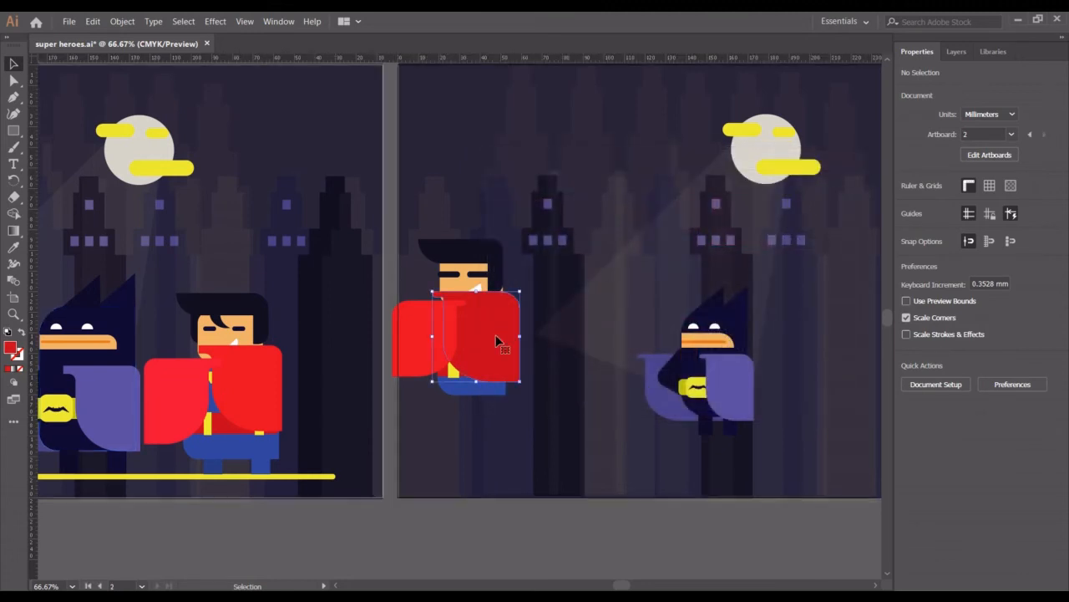
double_click(10, 348)
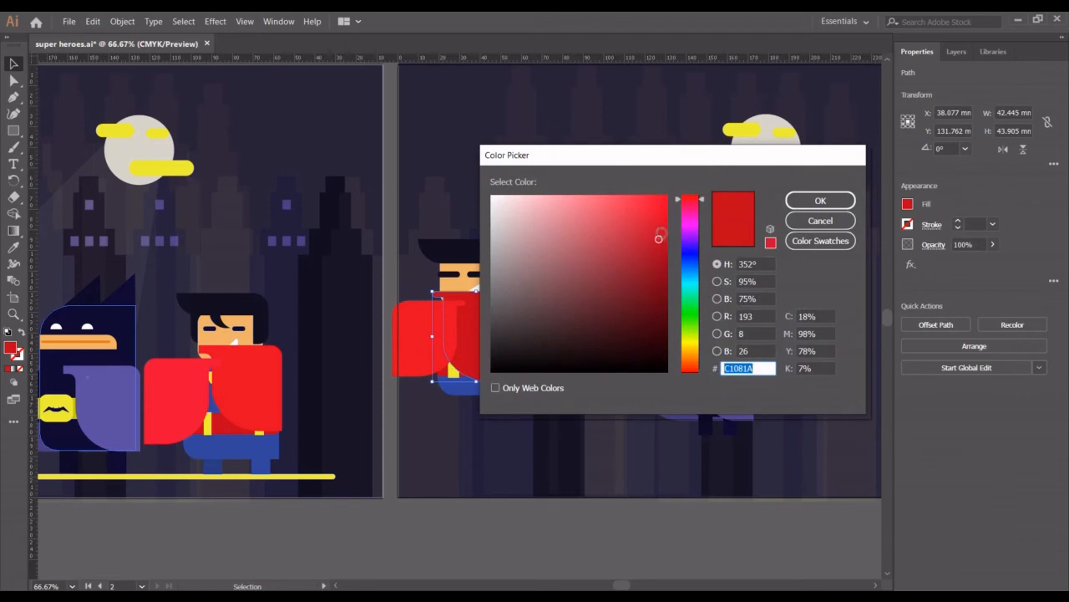
left_click(656, 231)
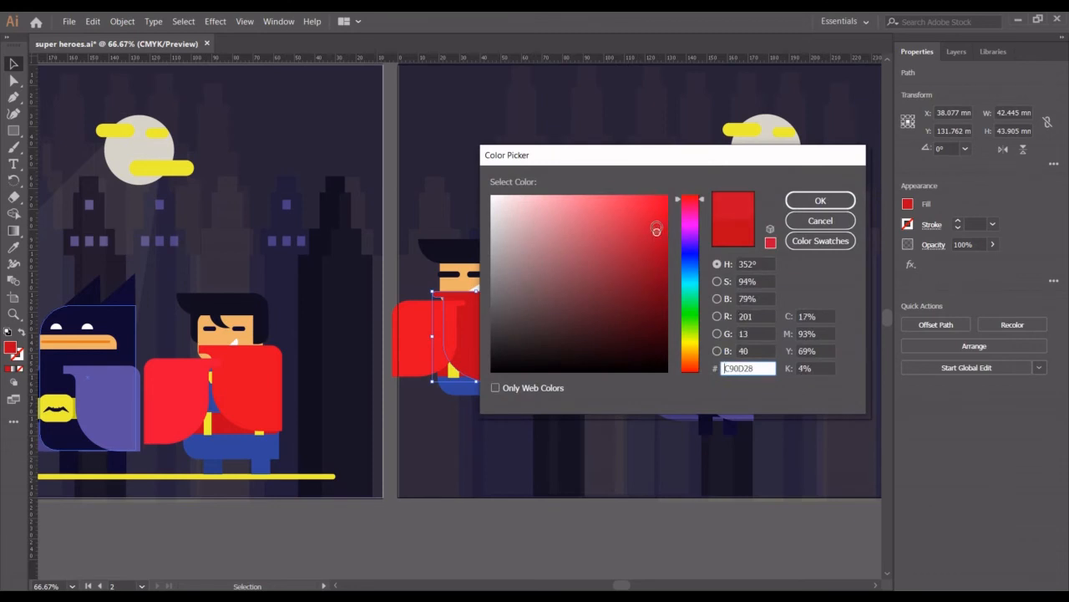
left_click(655, 228)
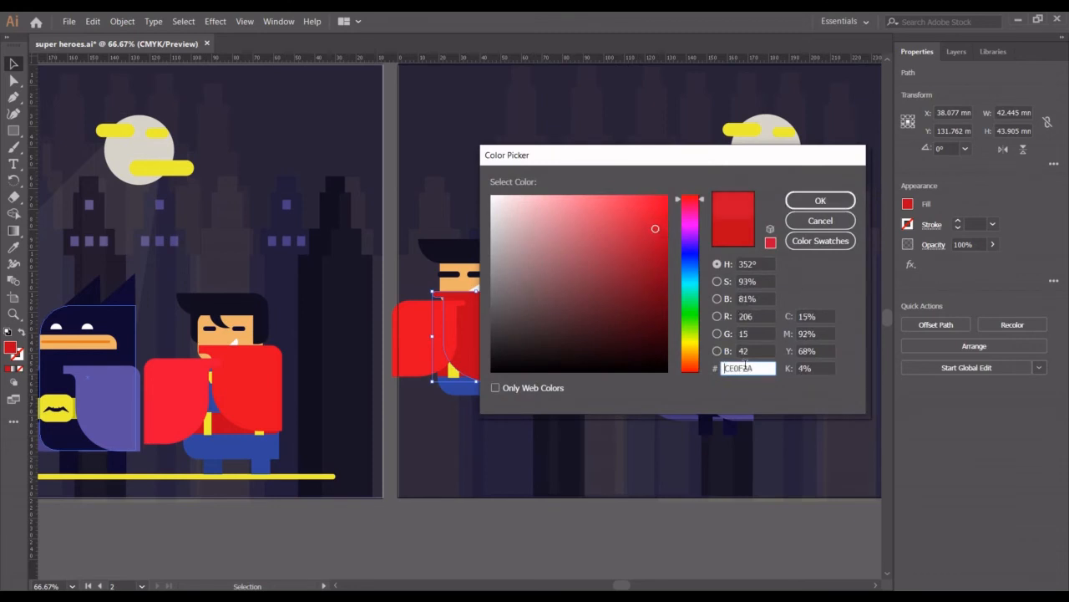
left_click(820, 200)
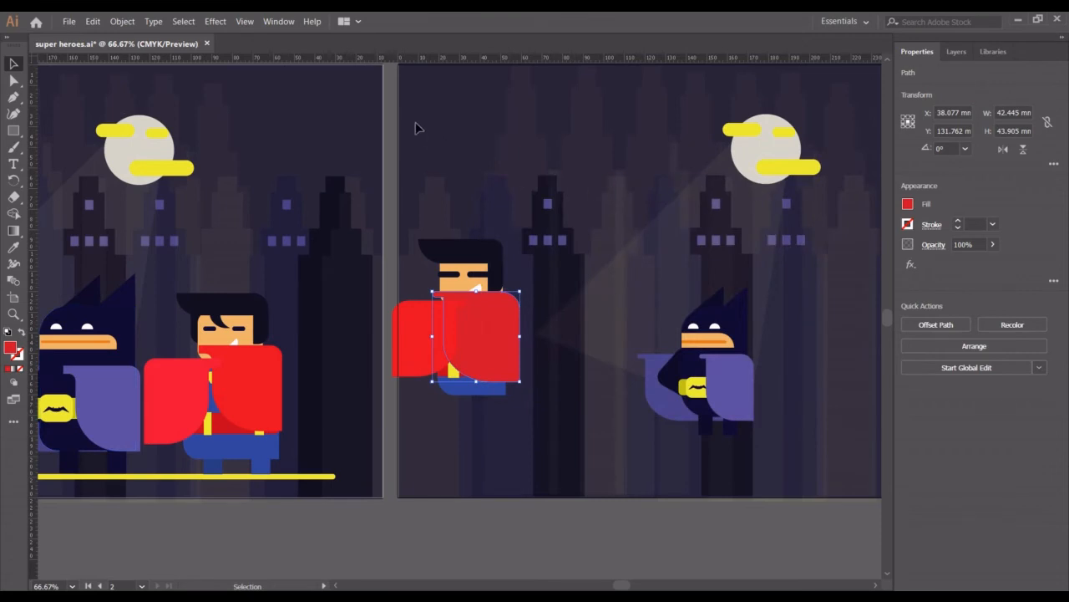
left_click(310, 176)
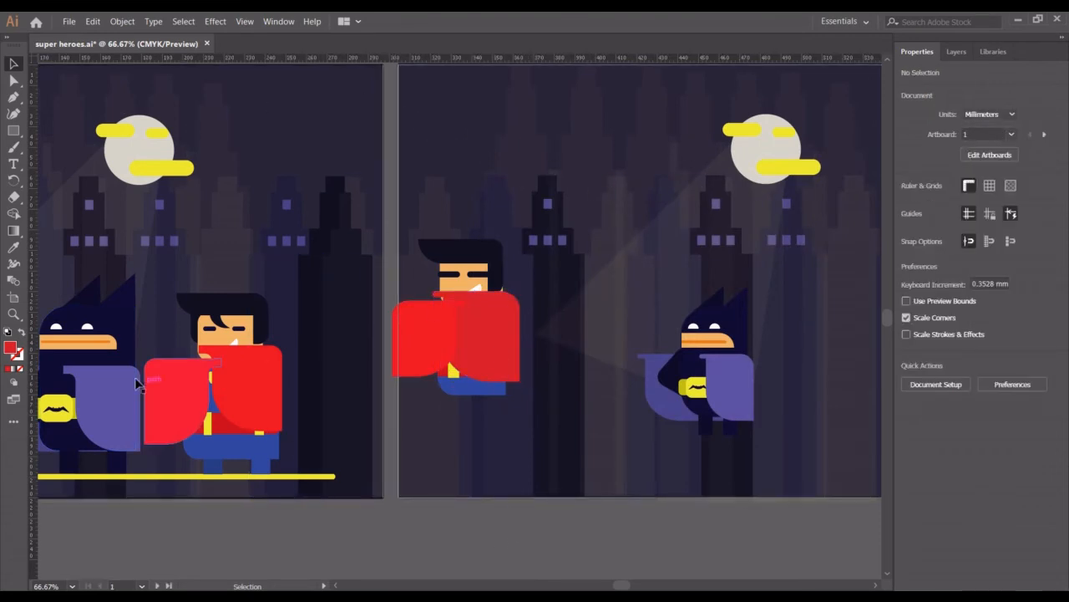
- Draw a leg rectangle about 8 × 15 mm below the new hero's trousers, filled with dark blue sampled from the original hero's leg
left_click(13, 131)
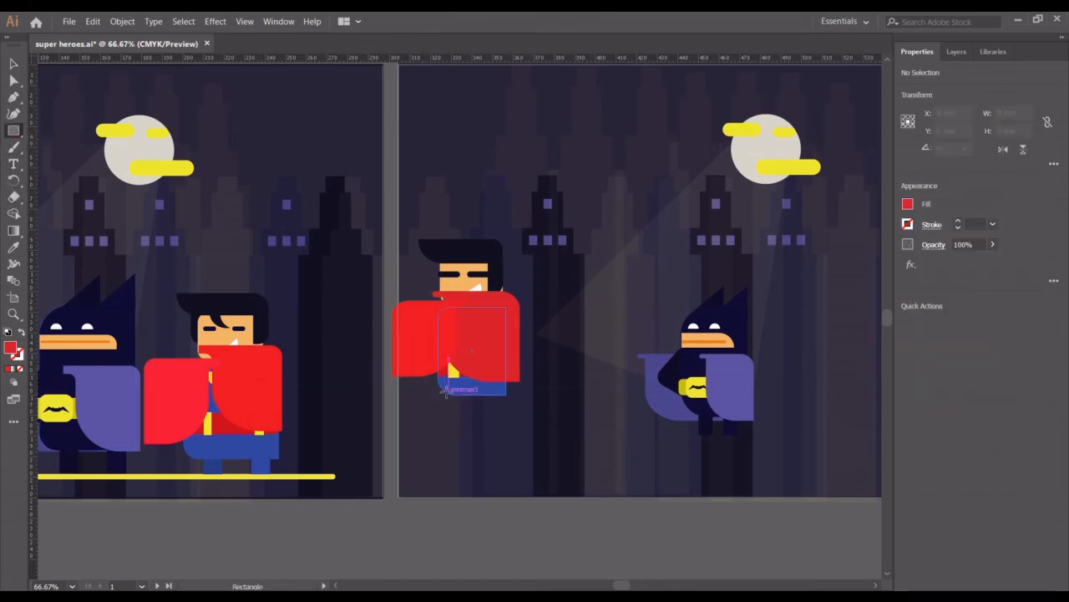
left_click_drag(451, 385, 466, 418)
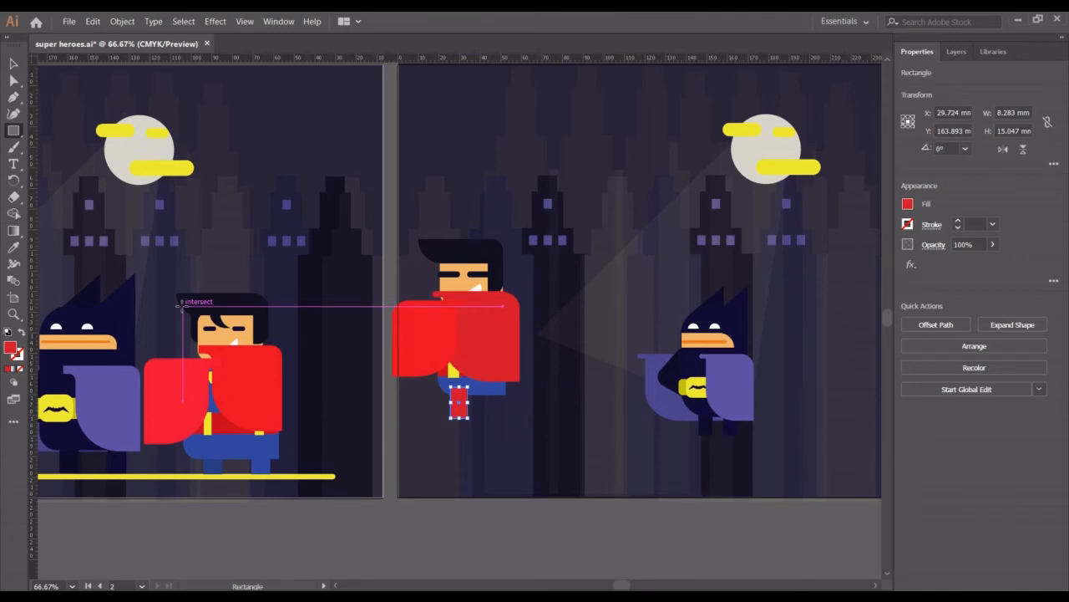
scroll(151, 349, "left", 3)
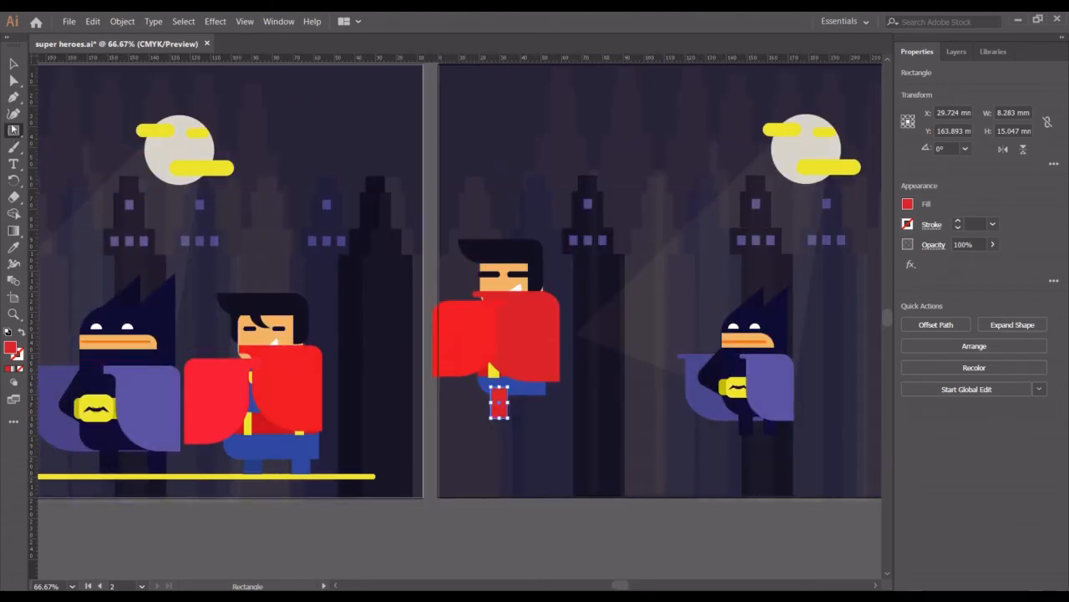
left_click(13, 247)
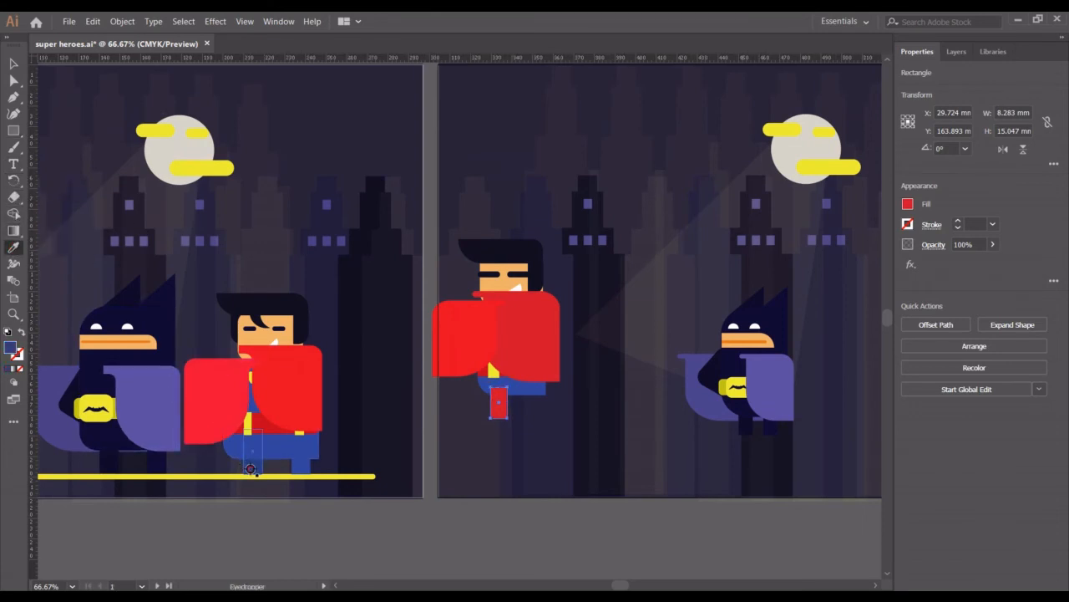
left_click(251, 468)
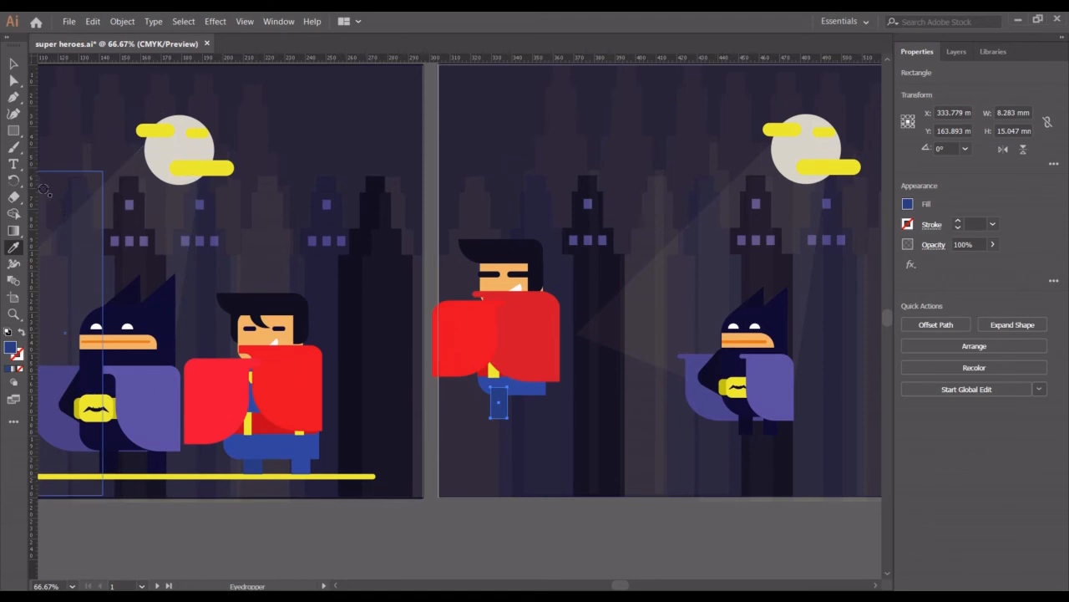
key("v")
left_click(14, 64)
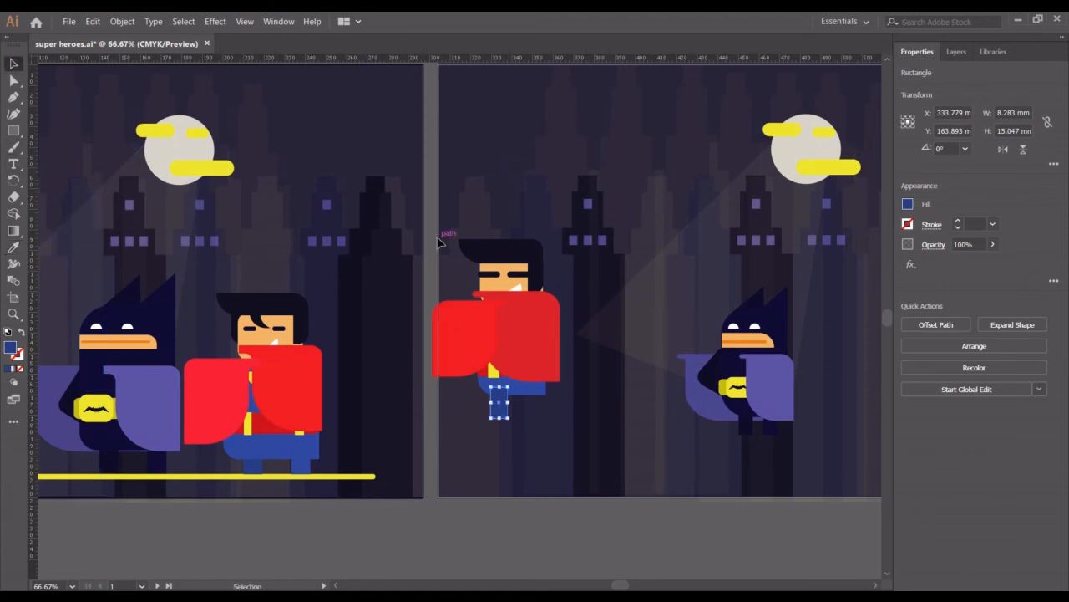
- Move the white smile slightly left on the new hero's face
left_click(523, 278)
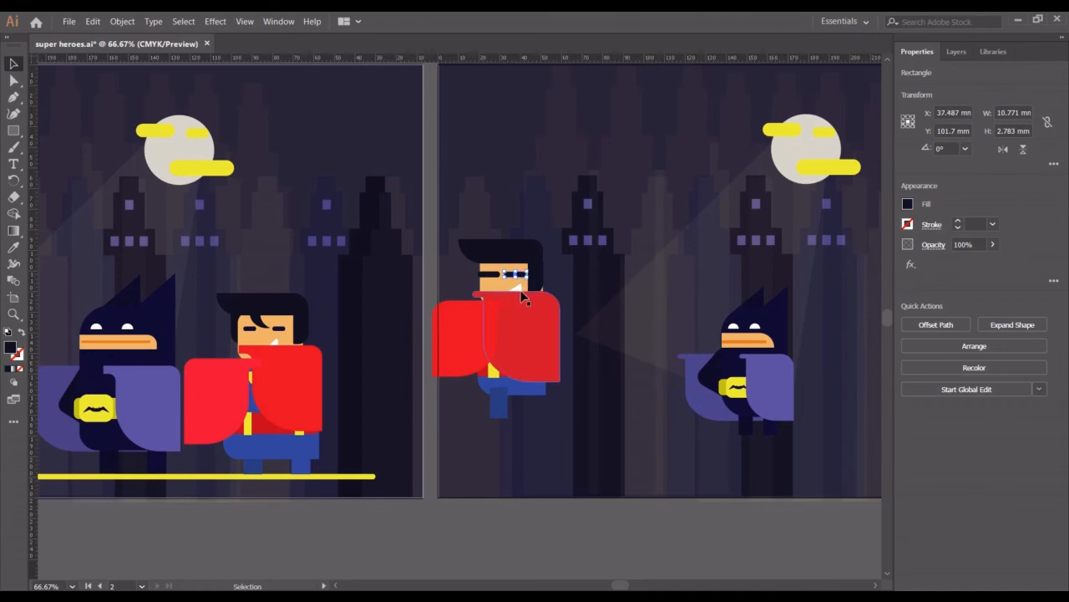
left_click(522, 289)
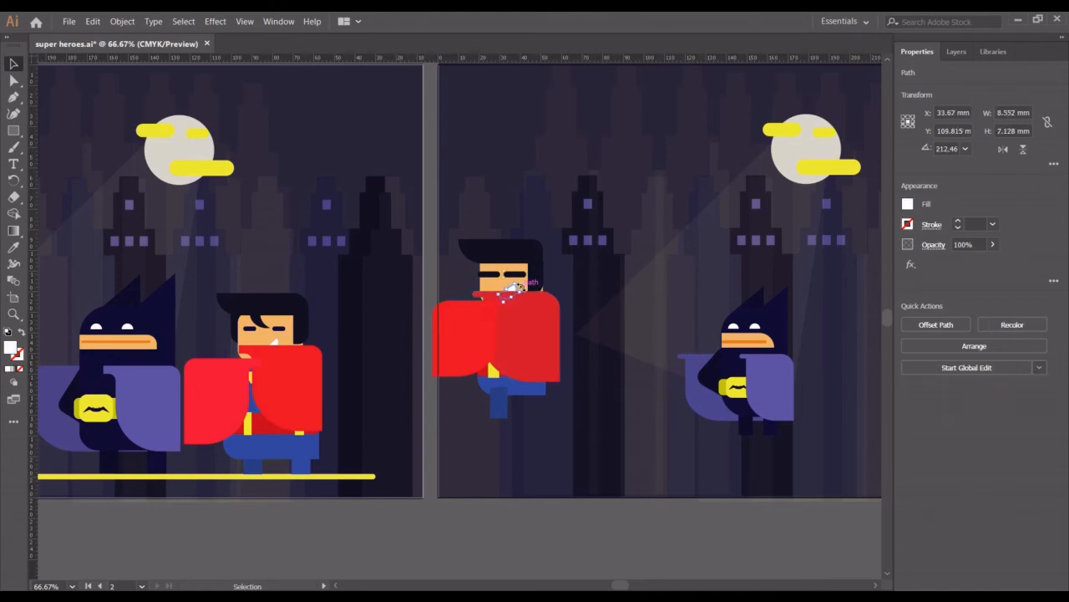
left_click(623, 118)
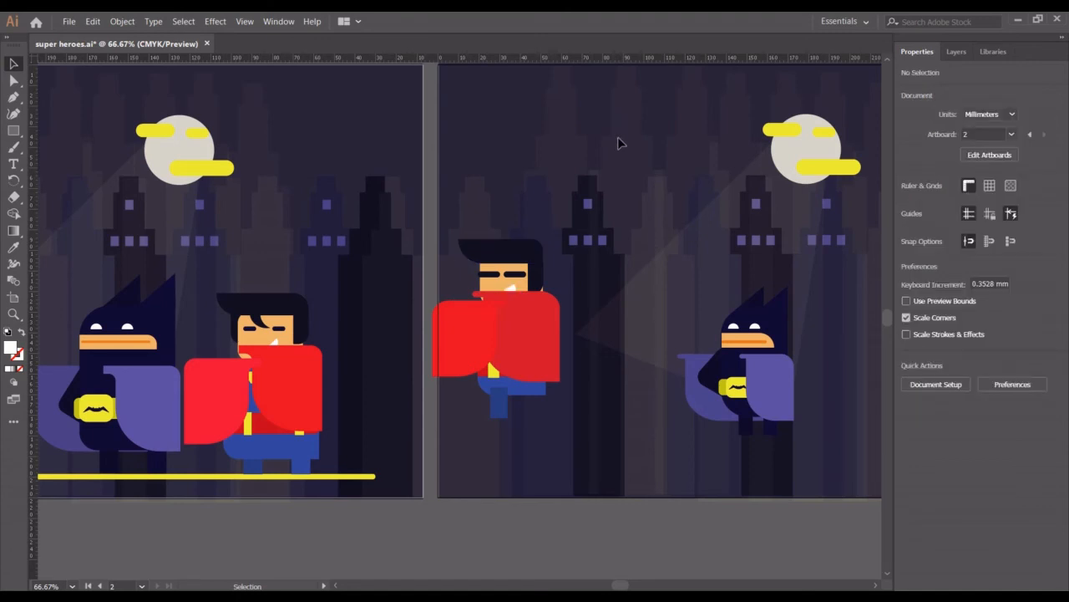
- Bring the new hero's head, torso, trousers and cape shapes to the front, above the dark blue leg
left_click(501, 413)
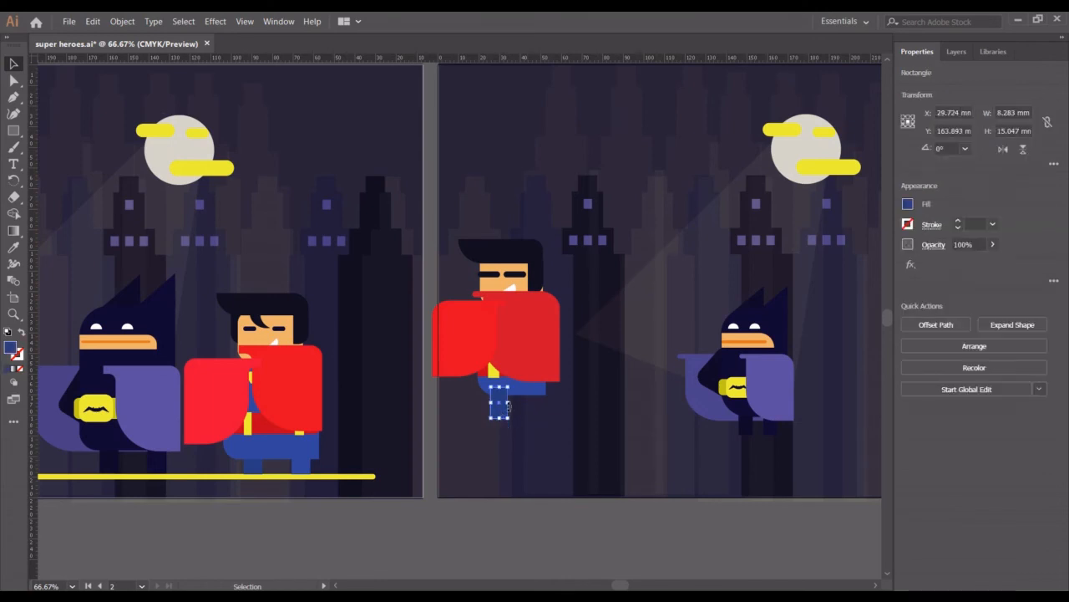
left_click(512, 339)
left_click_drag(453, 206, 537, 381)
right_click(523, 361)
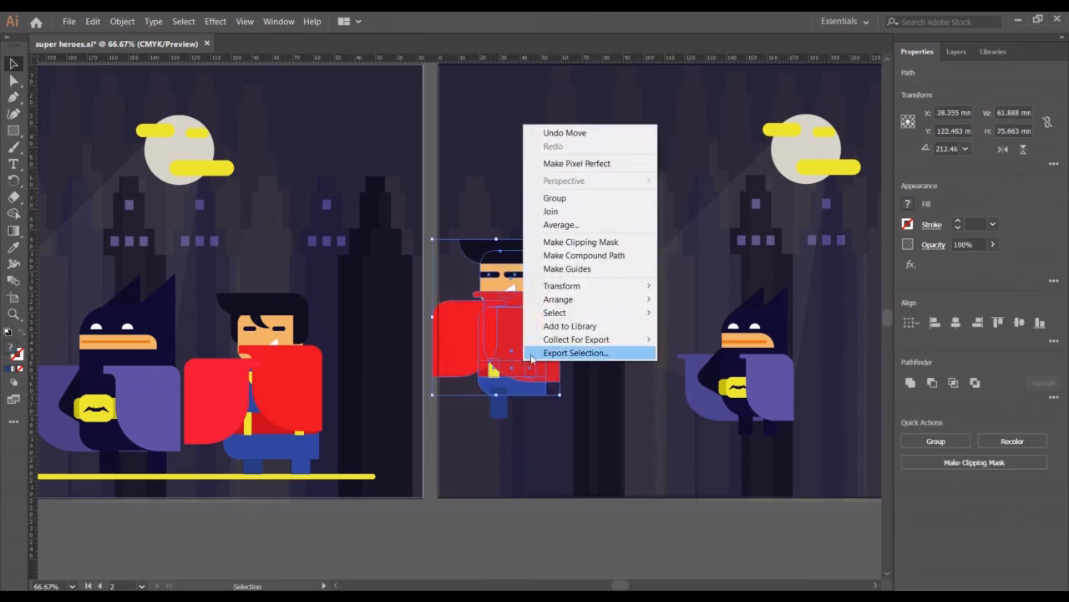
mouse_move(639, 300)
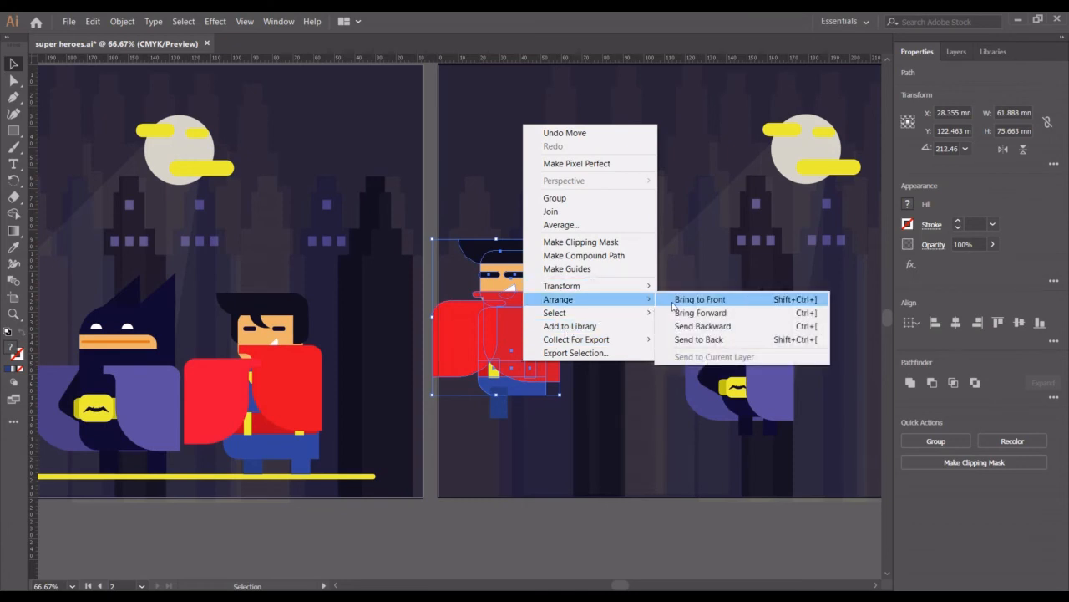
left_click(693, 296)
left_click(629, 388)
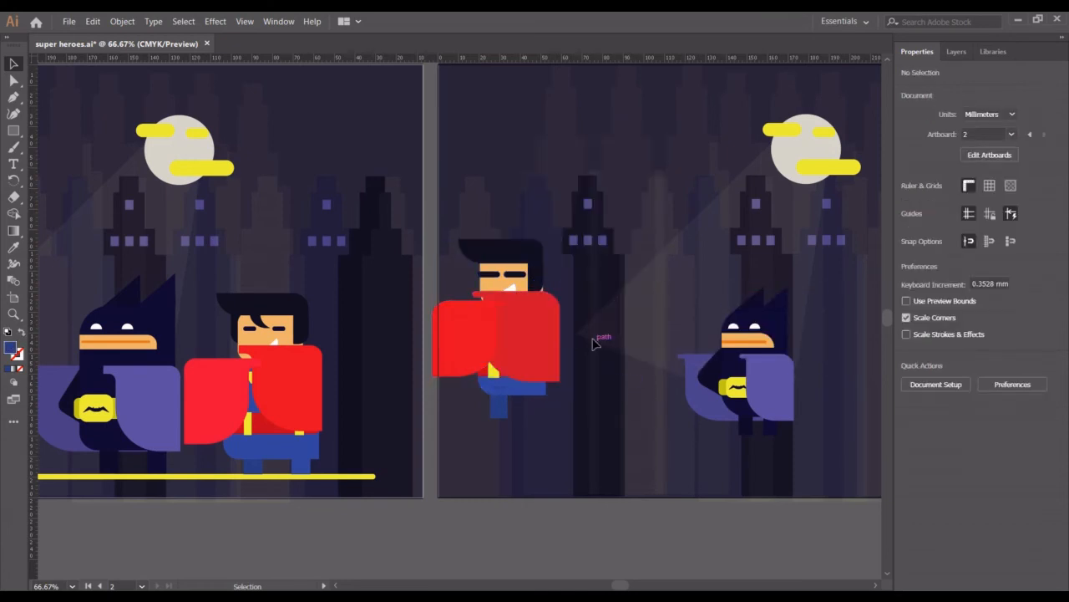
- Shift the front cape on the torso's right side about 3 mm right and scale it down proportionally to about 39 × 40 mm
left_click(533, 319)
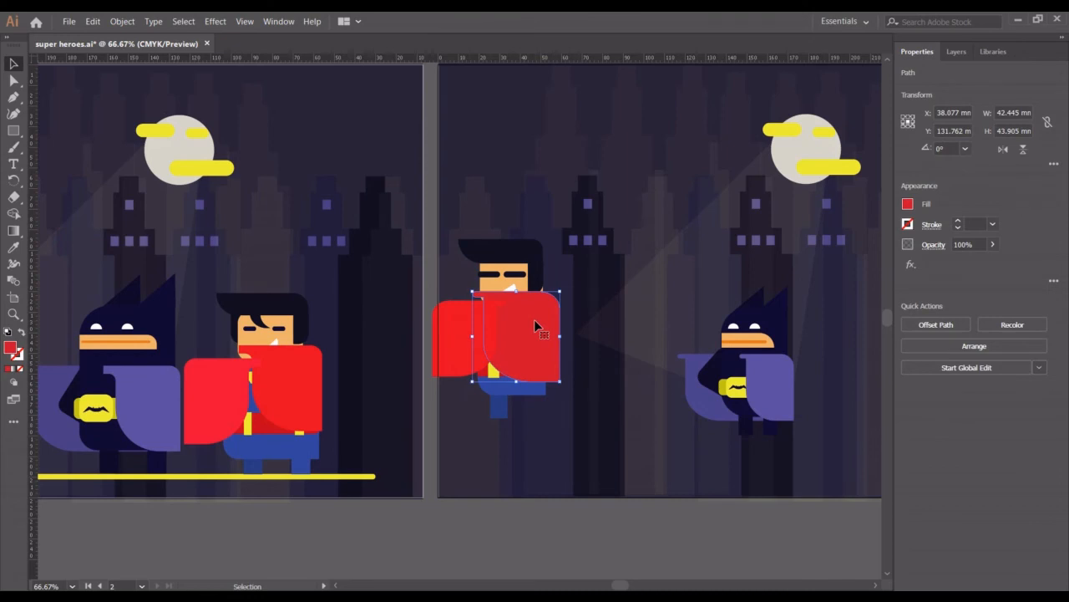
key("Right")
key("Right")
key("Right")
key("Right")
key("Right")
key("Right")
key("Right")
key("Right")
key("Right")
key("Right")
key("Right")
key("Right")
key("Right")
key("Right")
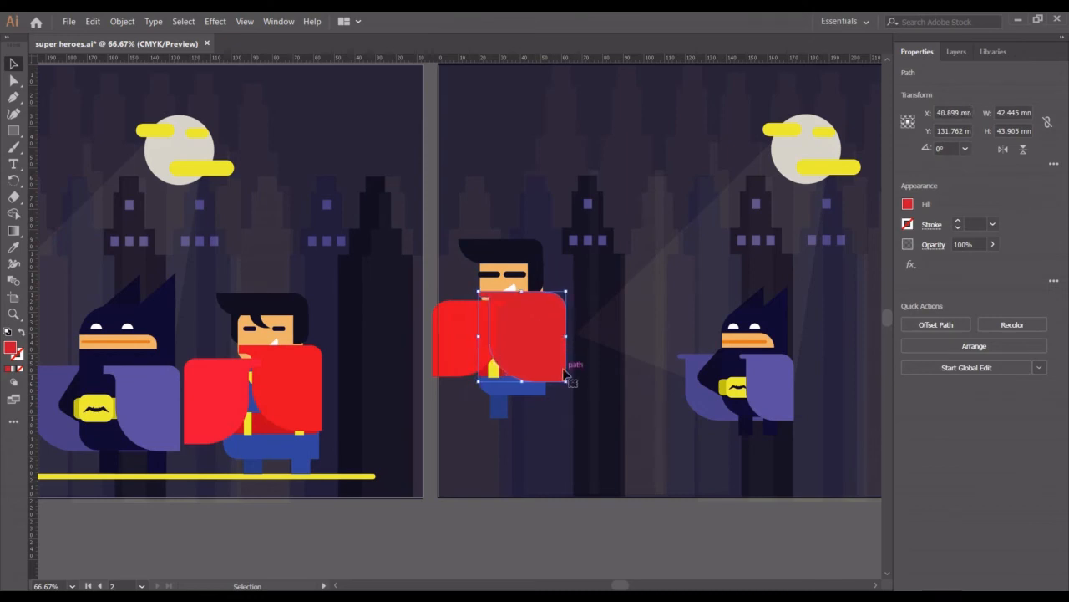
left_click_drag(567, 382, 565, 376)
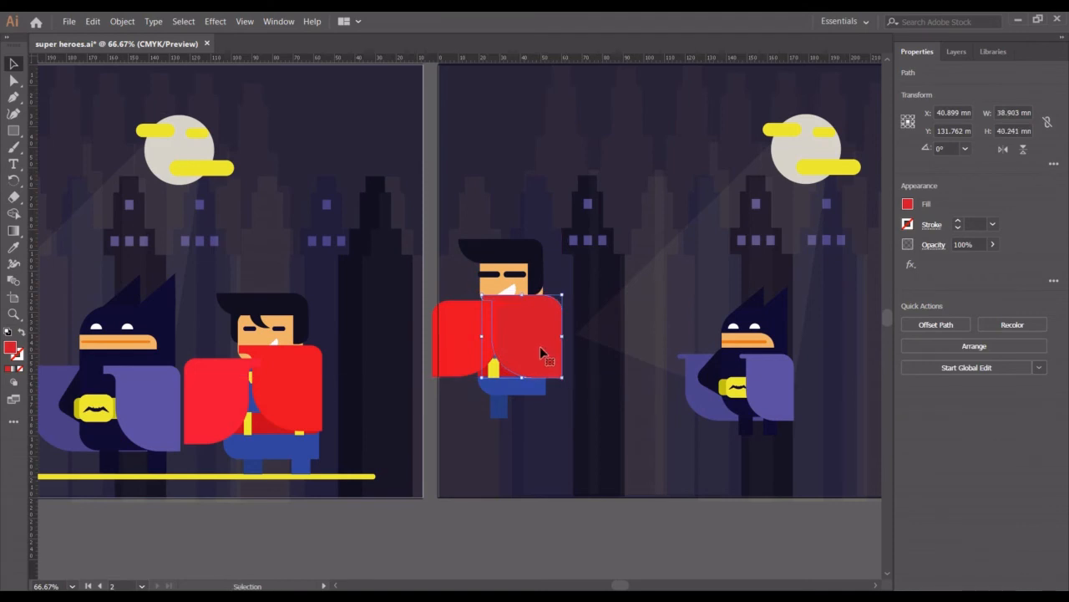
- Nudge the right front cape about 1.4 mm up and 4 mm right, then shrink it around its centre to about 34 × 35 mm
key("Up")
key("Up")
key("Up")
key("Up")
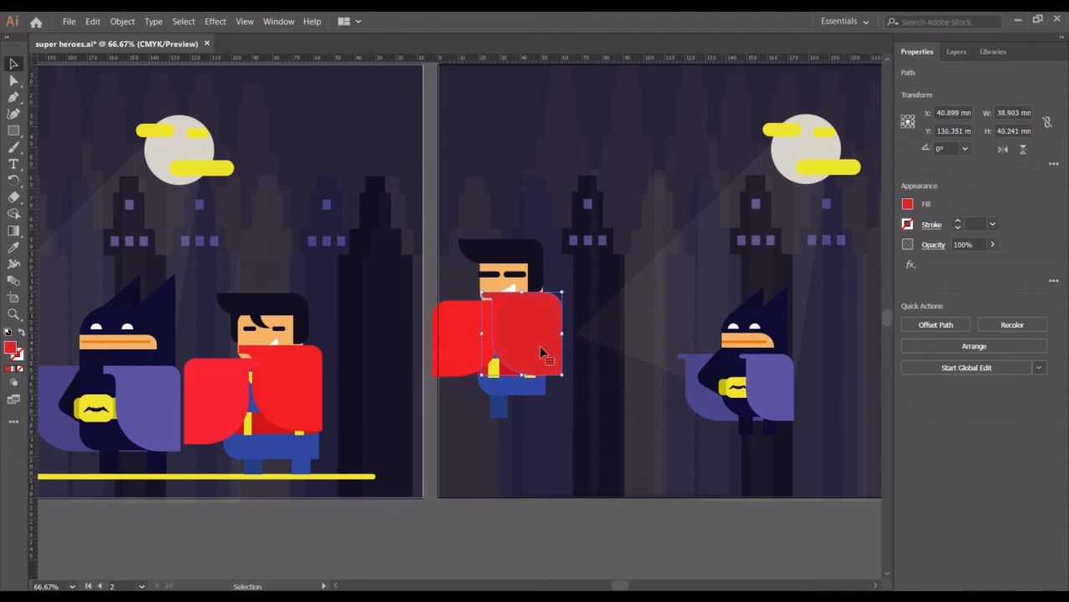
key("Right")
key("Right")
key("Right")
key("Right")
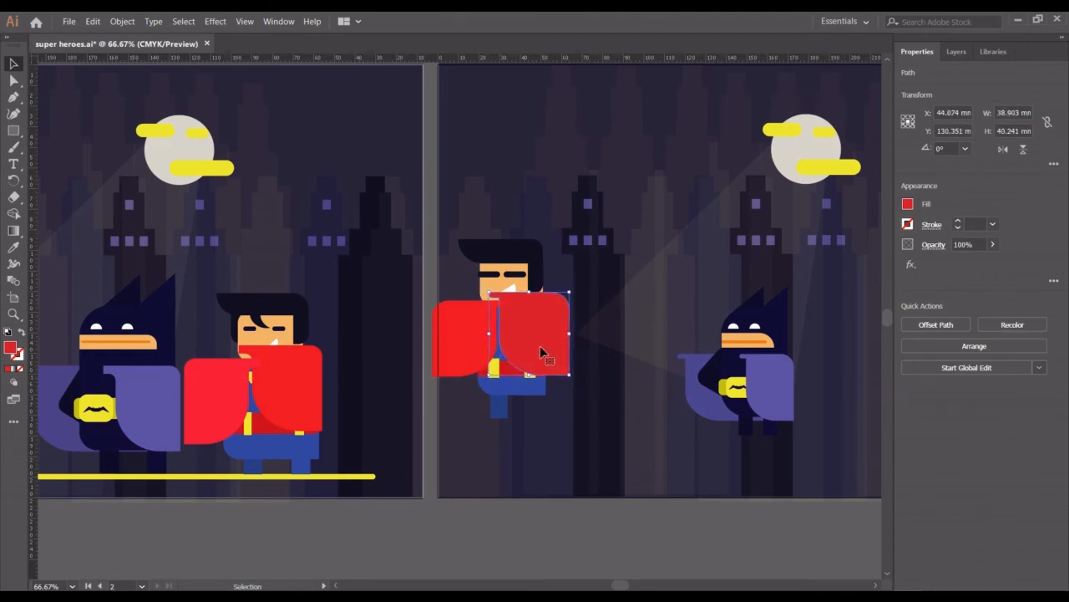
key("Right")
key("Right")
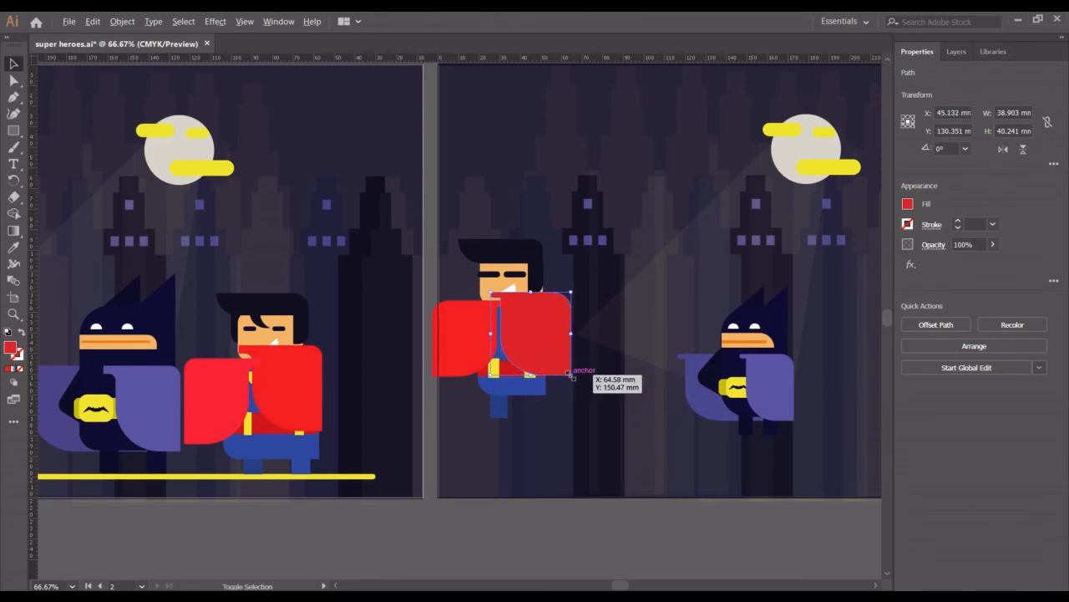
left_click_drag(572, 375, 566, 372)
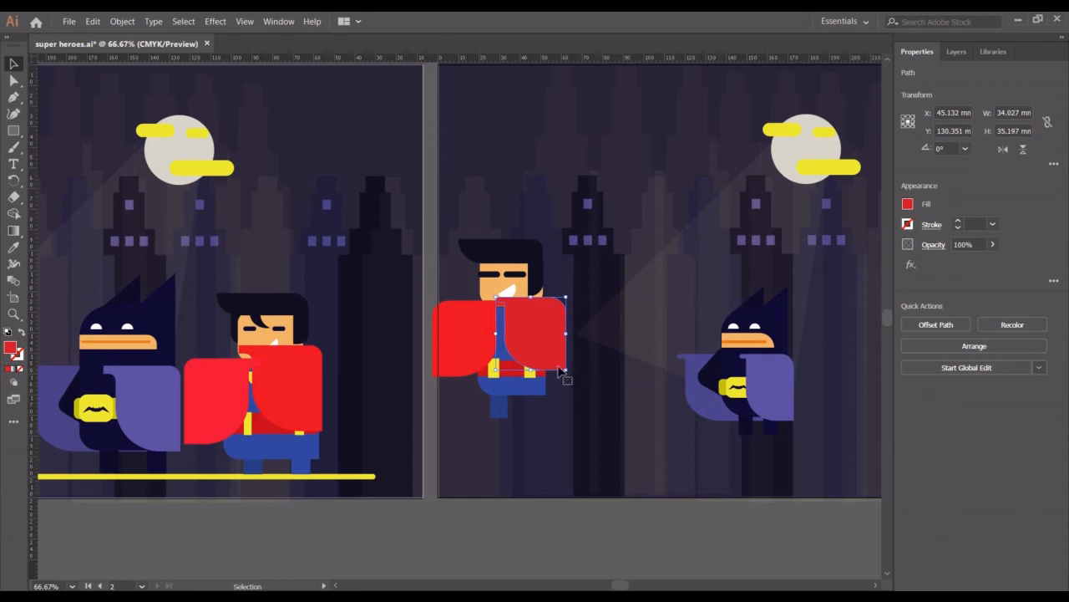
- Raise the right front cape slightly, enlarge it to about 36.6 × 37.9 mm, and nudge it about 0.7 mm left
key("Up")
key("Up")
key("Up")
key("Up")
key("Up")
key("Up")
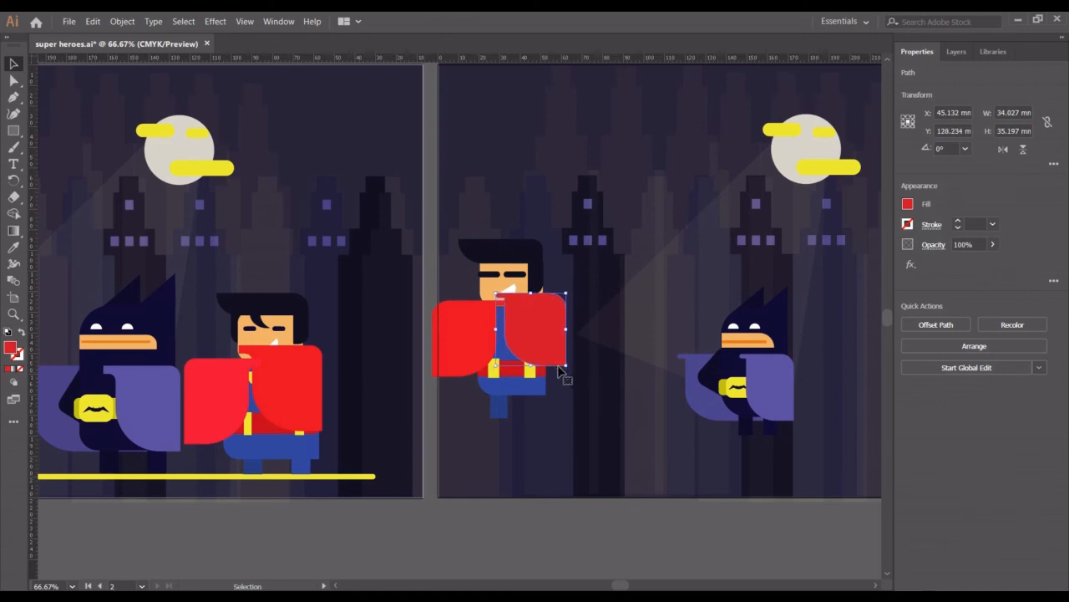
mouse_move(565, 366)
left_mouse_down()
mouse_move(579, 375)
mouse_move(572, 369)
left_mouse_up()
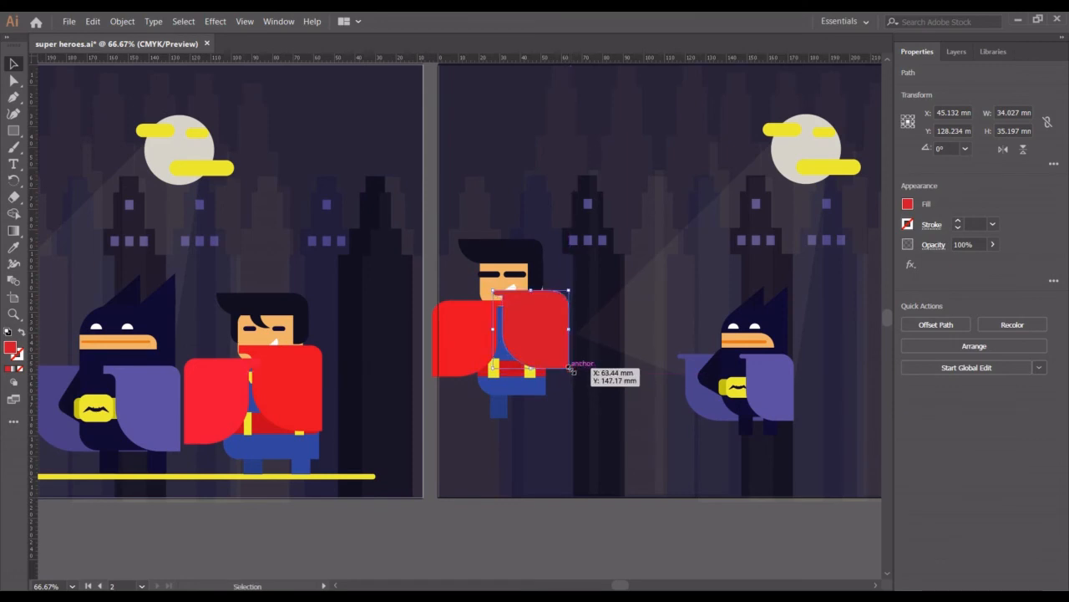
left_click(557, 470)
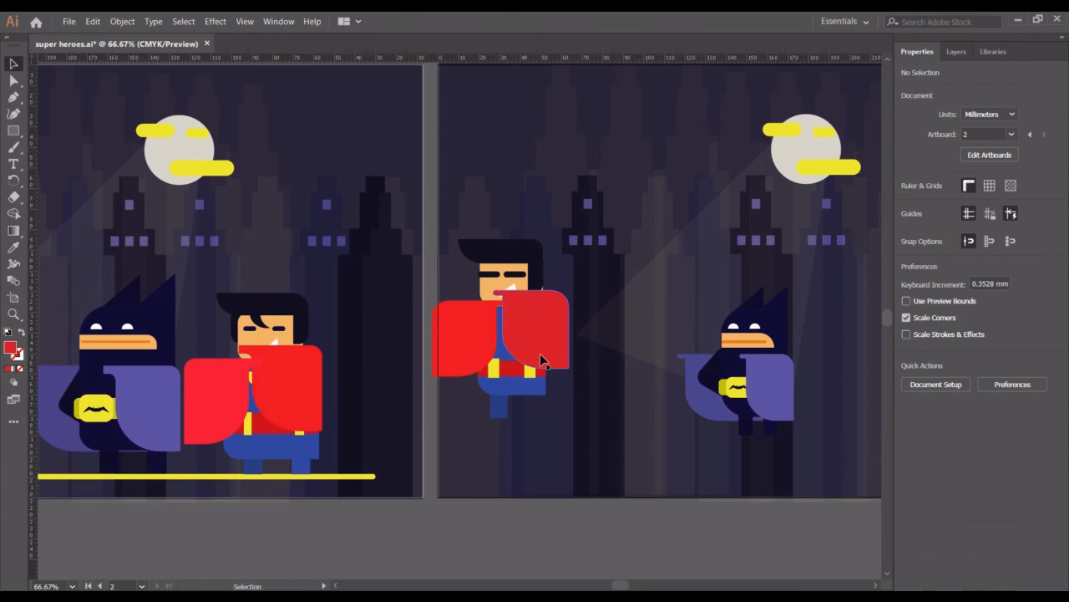
left_click(539, 355)
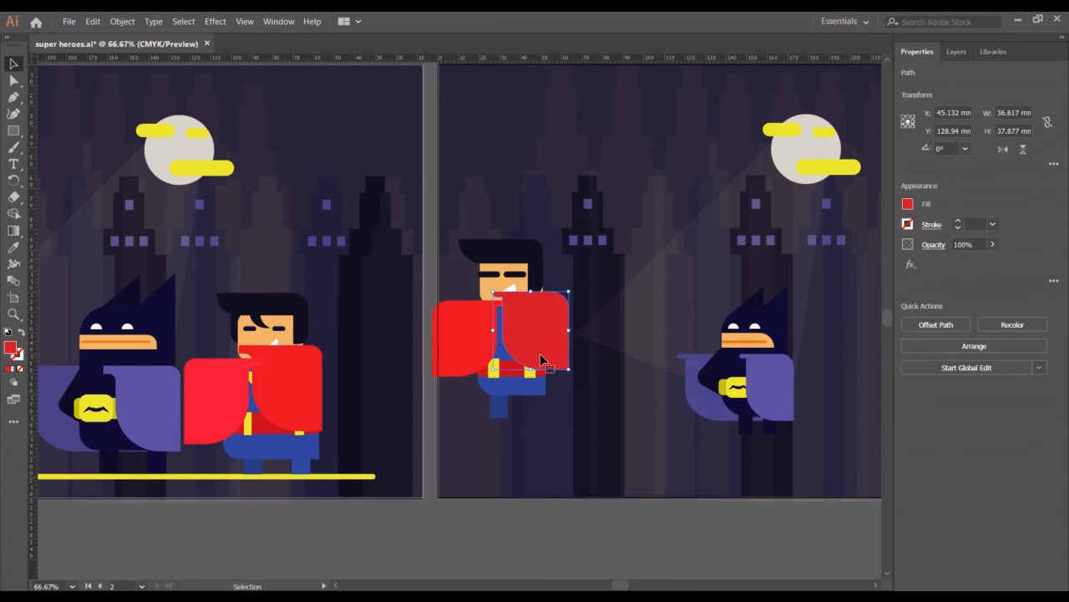
key("Left")
key("Left")
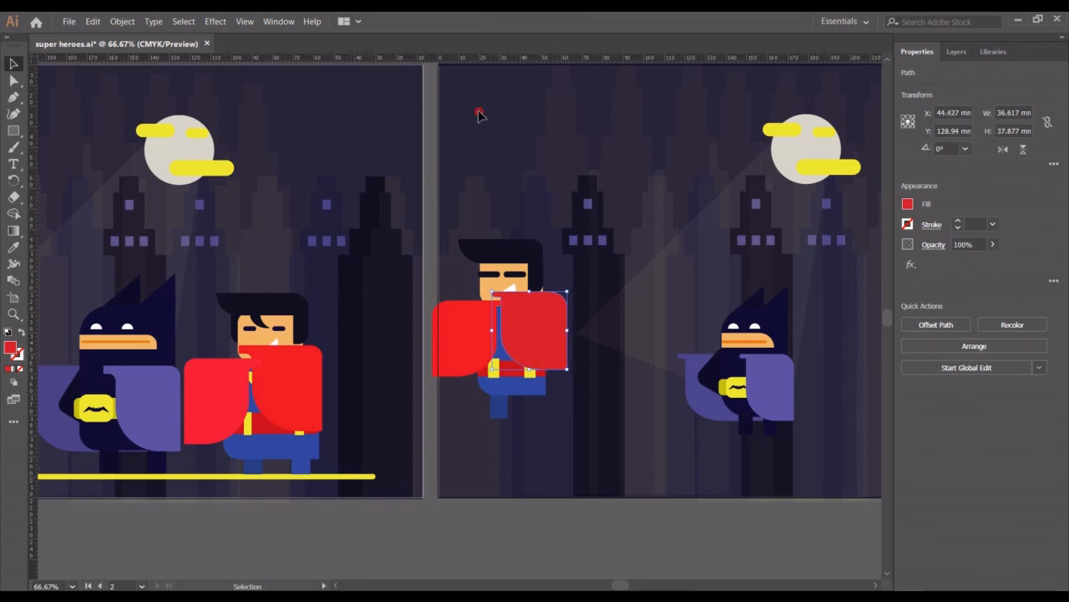
left_click(478, 114)
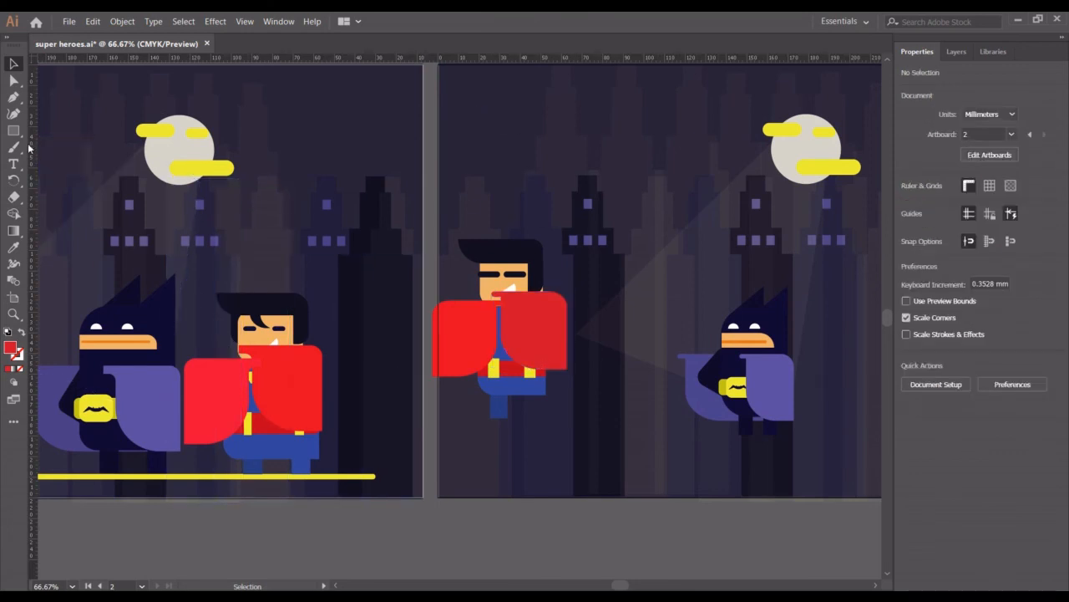
- Duplicate the new hero's leg rectangle and place the copy about 17.6 mm to the right under the trousers
left_click(14, 131)
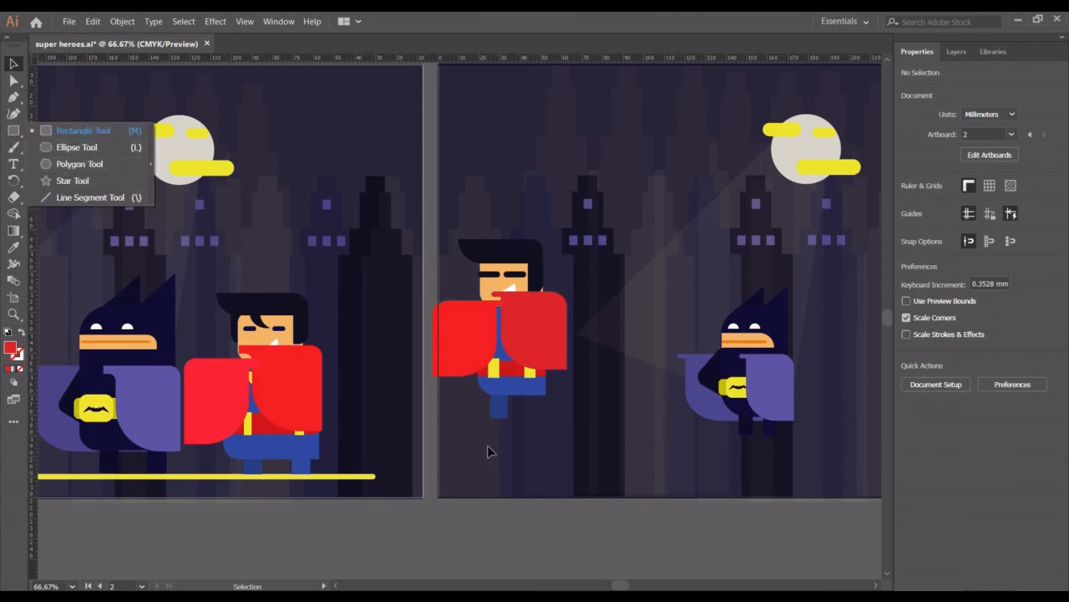
left_click(499, 426)
left_click(501, 425)
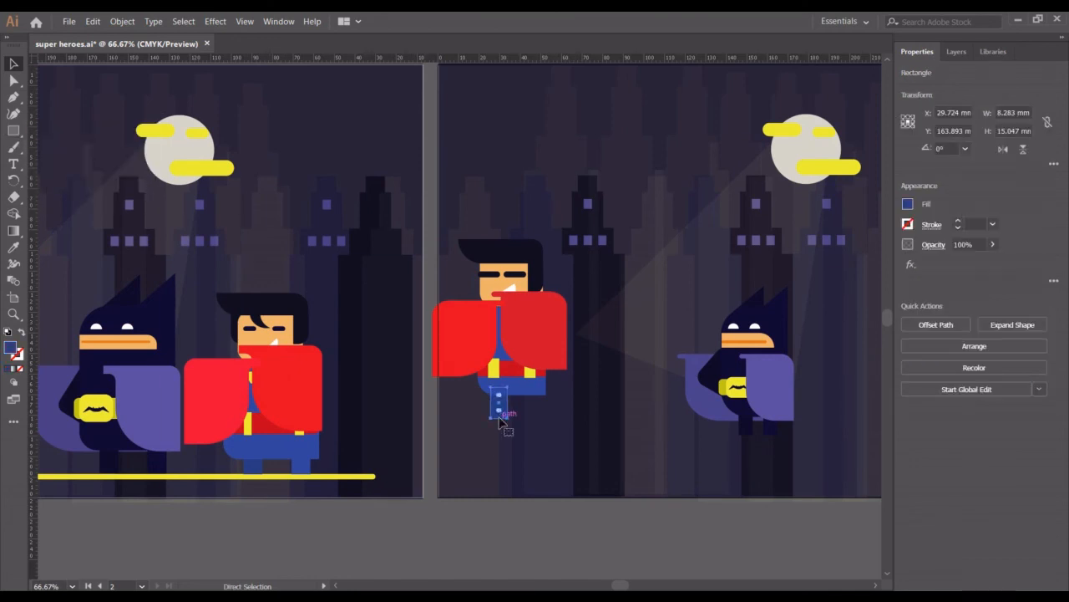
key("alt+shift+Right")
key("shift+Right")
key("shift+Right")
key("shift+Right")
key("shift+Right")
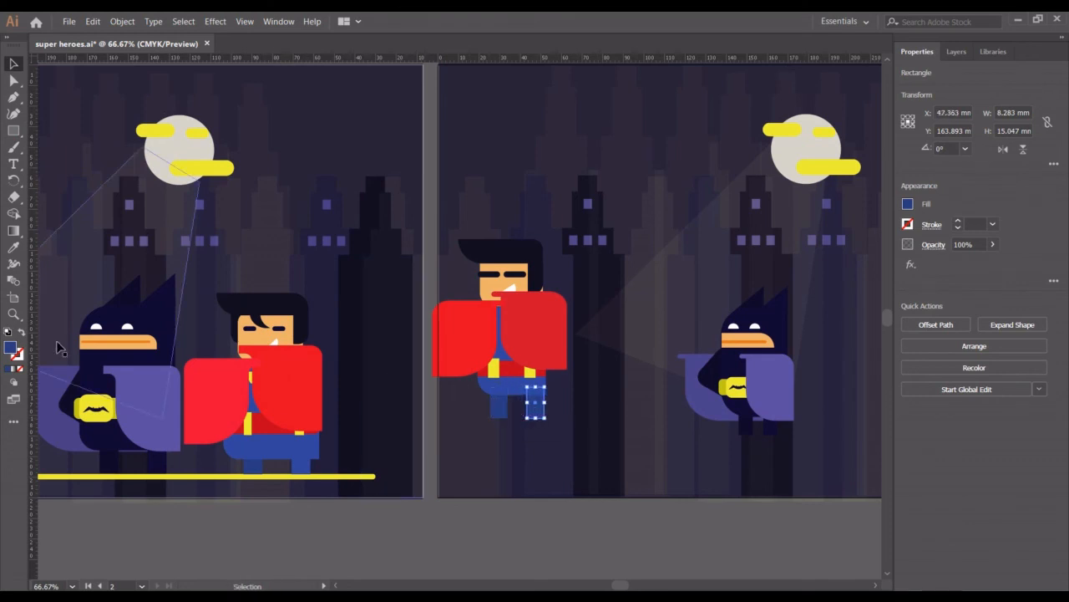
- Recolour the copied right leg with the lighter blue sampled from the new hero's trousers
left_click(13, 247)
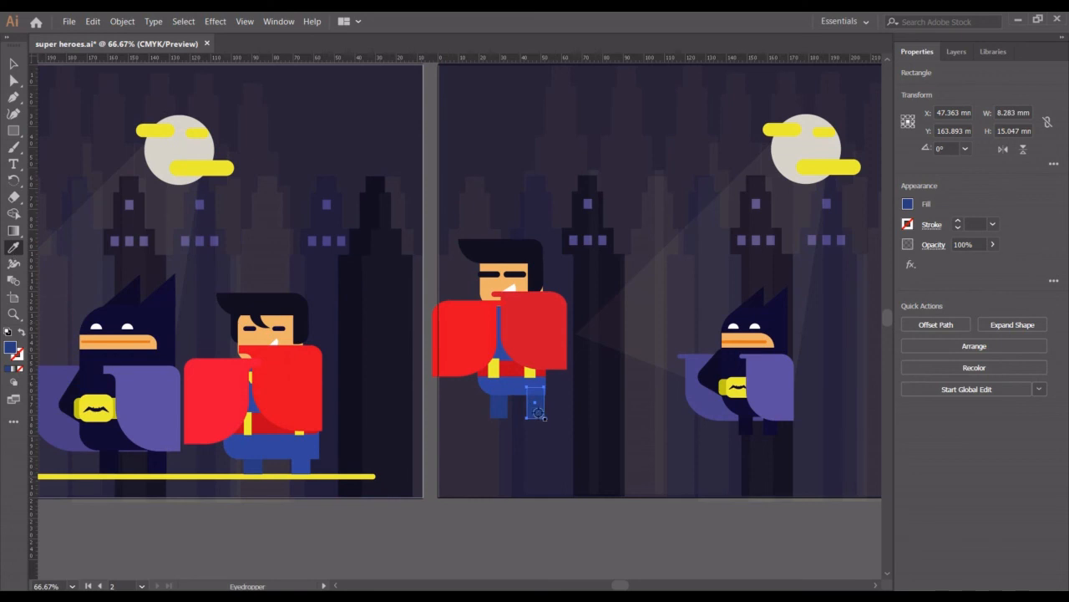
left_click(504, 389)
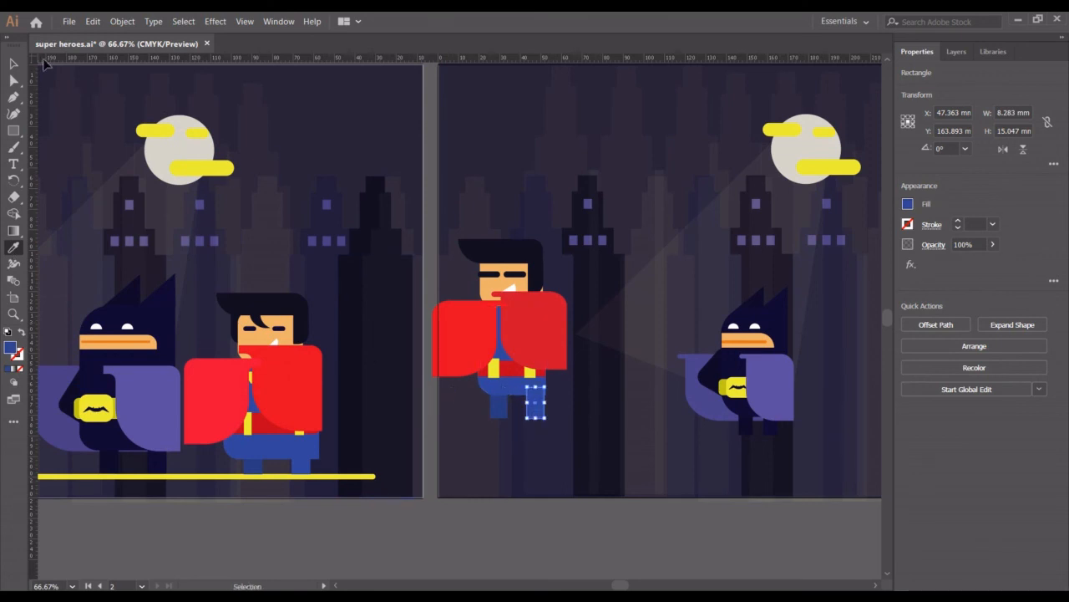
left_click(15, 63)
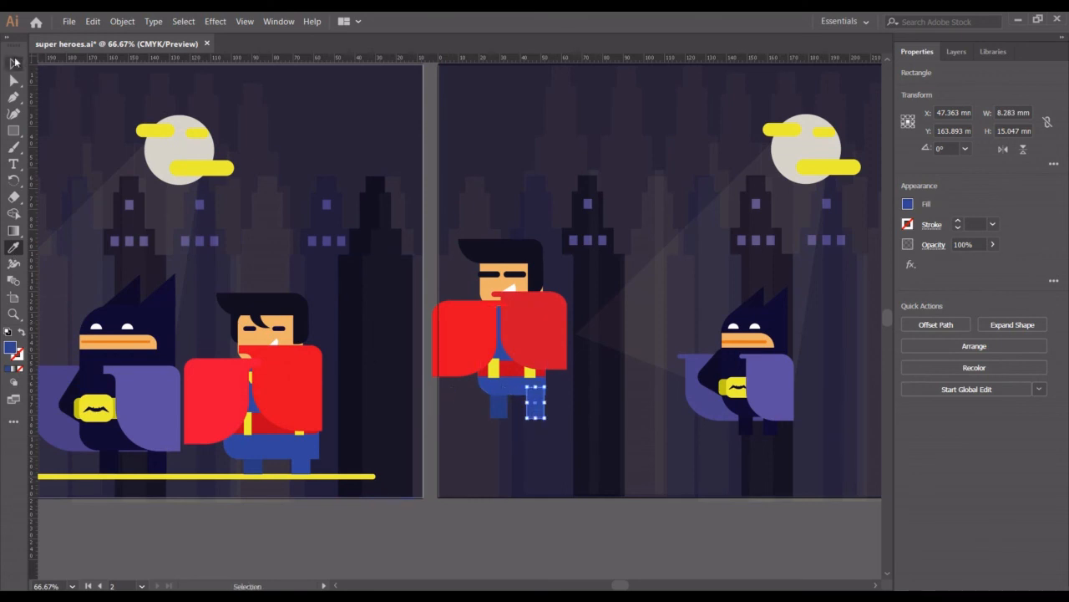
left_click(473, 470)
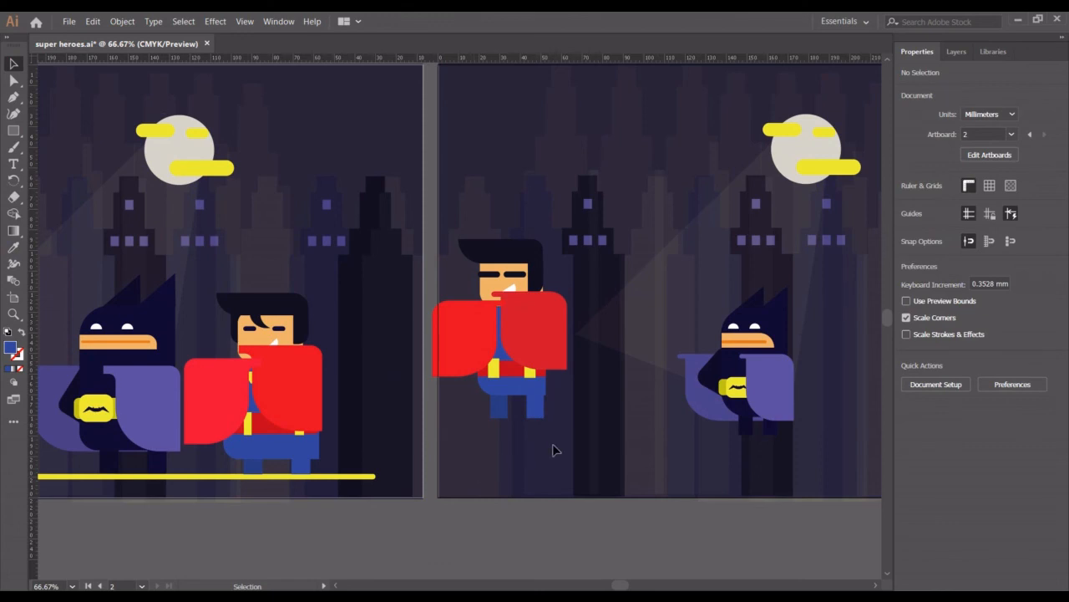
- Create a blue 3-point star with radii 8.8194 and 17.6389 mm below the new hero's legs and slightly round its corners
scroll(556, 449, "left", 2)
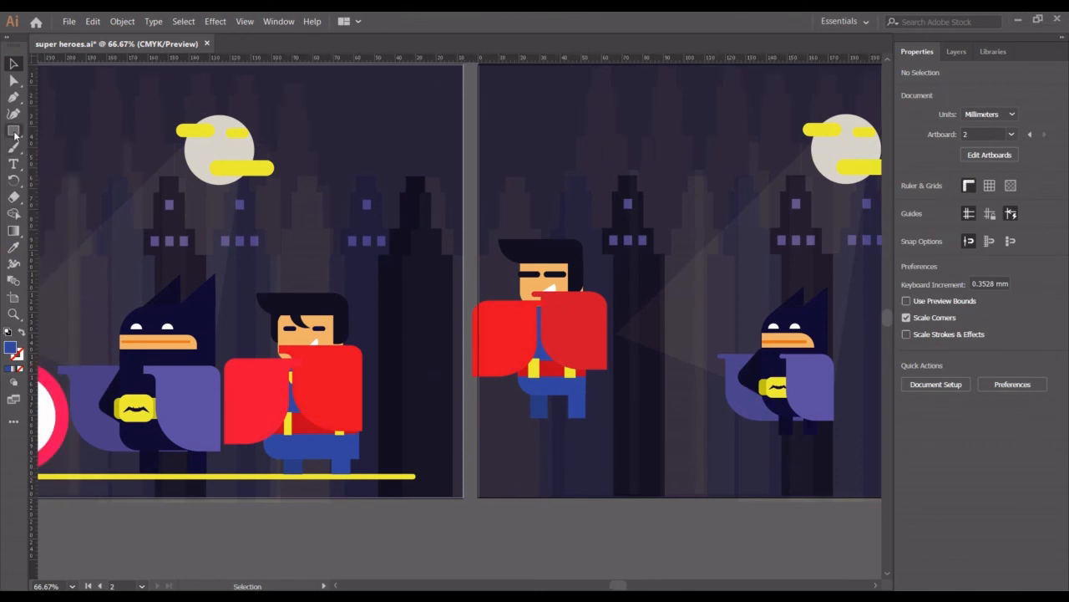
left_click(13, 130)
left_click(72, 180)
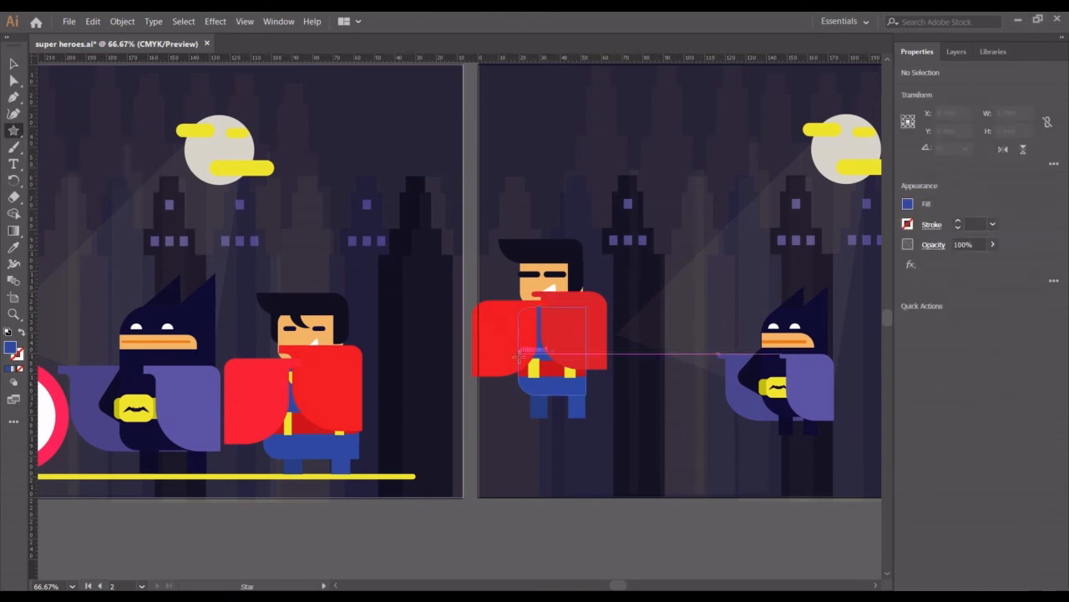
left_click(535, 433)
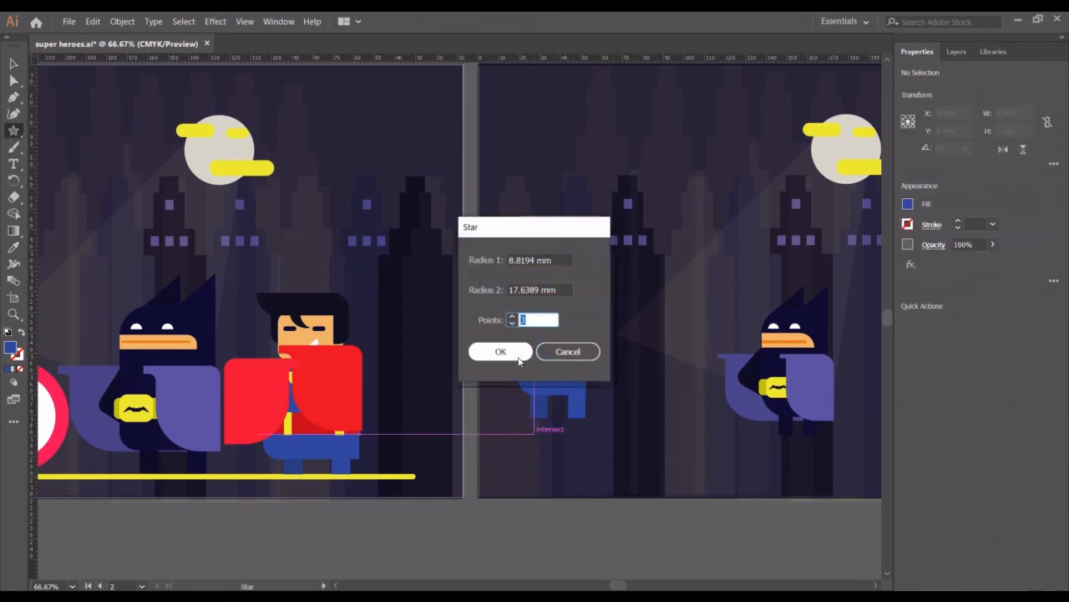
key("Return")
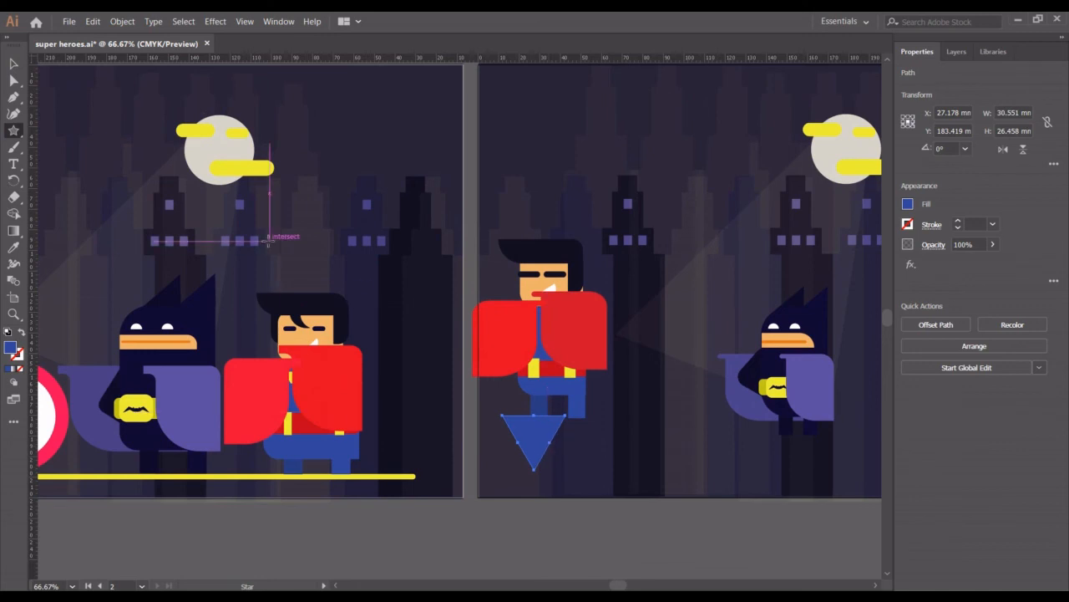
left_click(15, 80)
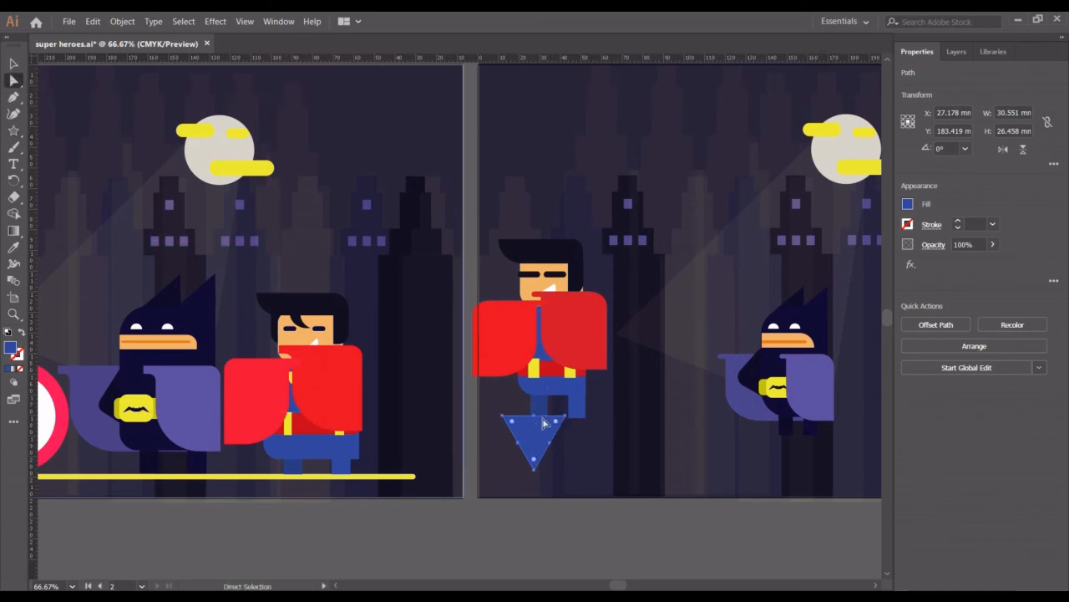
mouse_move(556, 426)
left_mouse_down()
mouse_move(559, 418)
mouse_move(561, 430)
left_mouse_up()
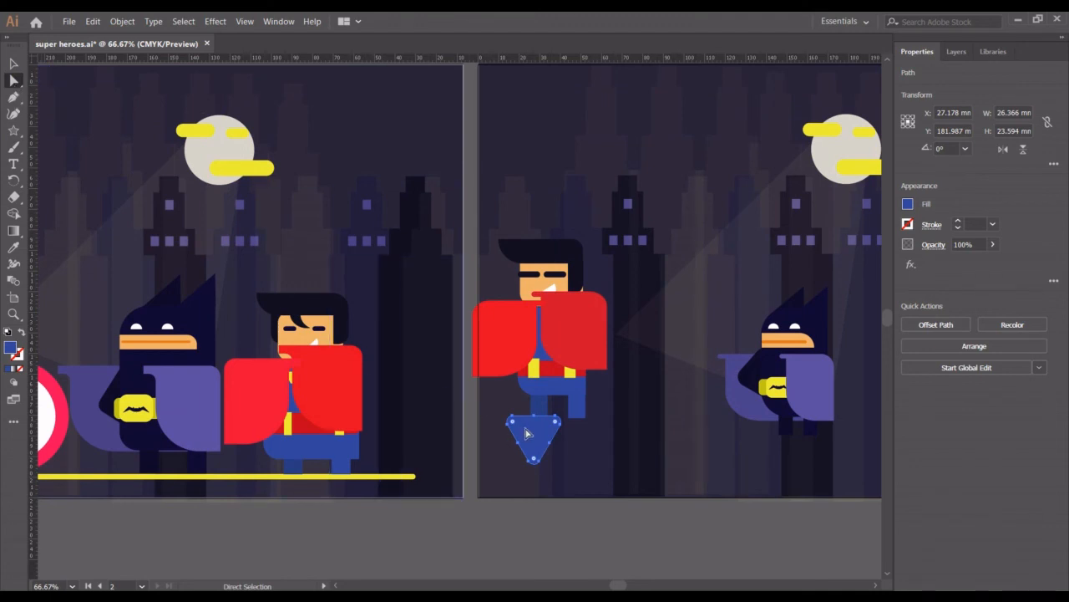
- Add a centred copy of the triangle scaled to about 21 × 19 mm, filled with yellow sampled from the new hero's waist band
key("v")
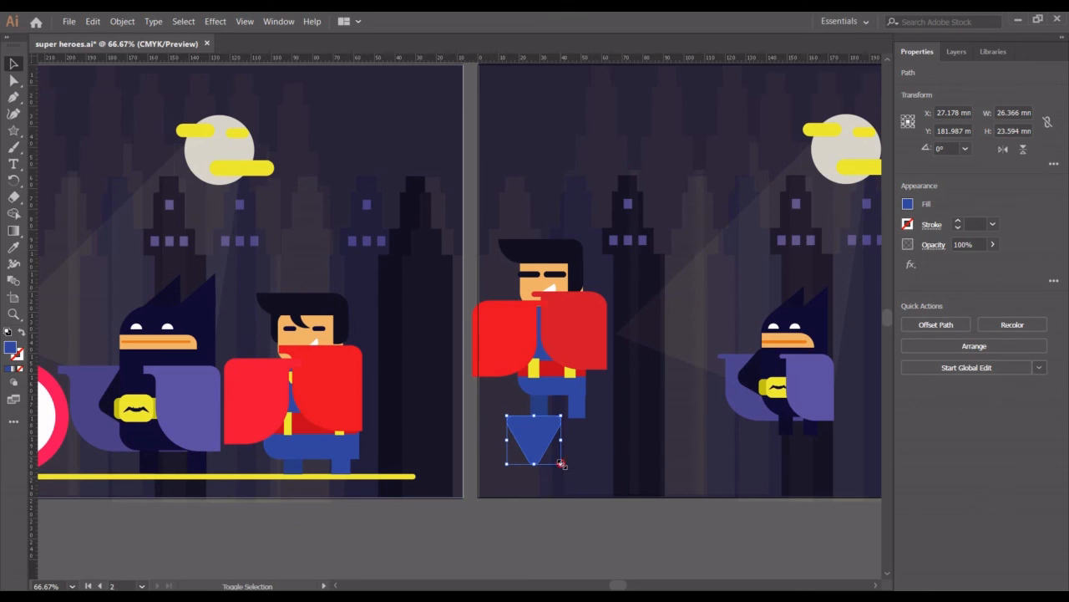
mouse_move(562, 465)
left_mouse_down()
mouse_move(548, 444)
mouse_move(558, 458)
left_mouse_up()
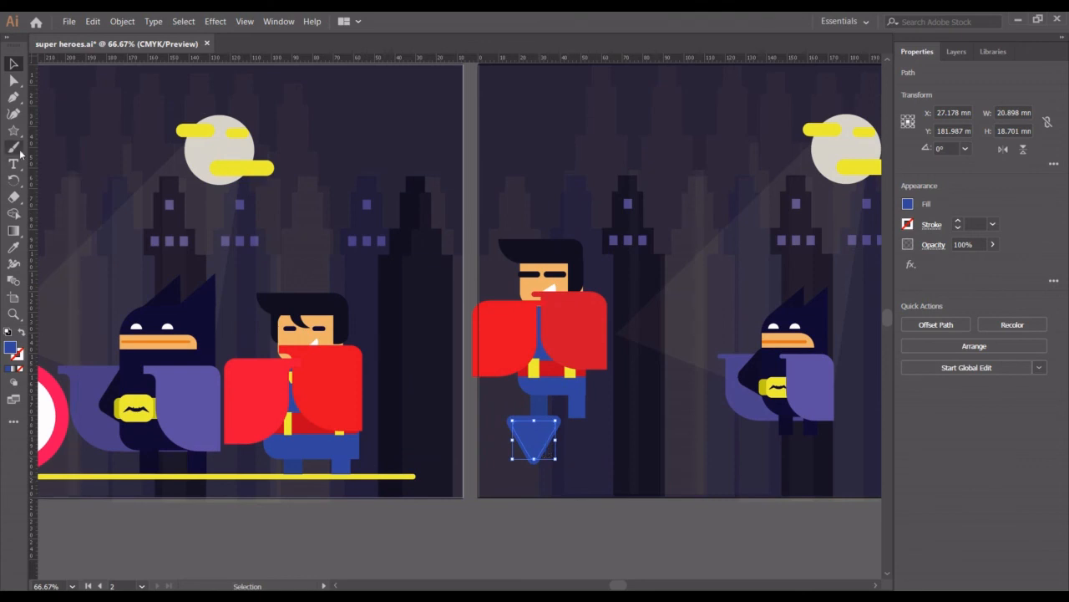
left_click(14, 249)
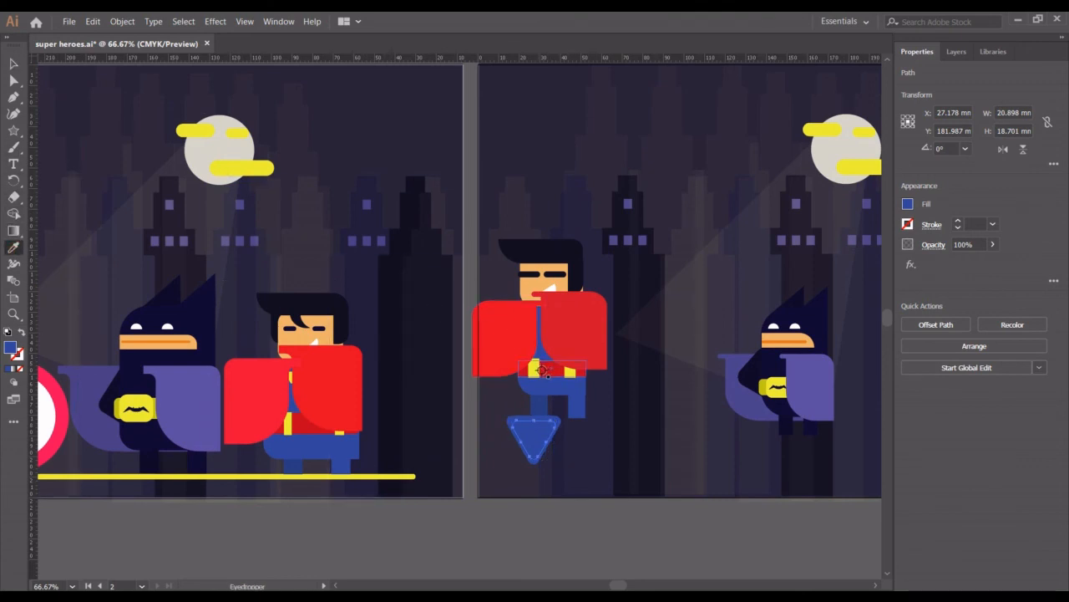
left_click(534, 371)
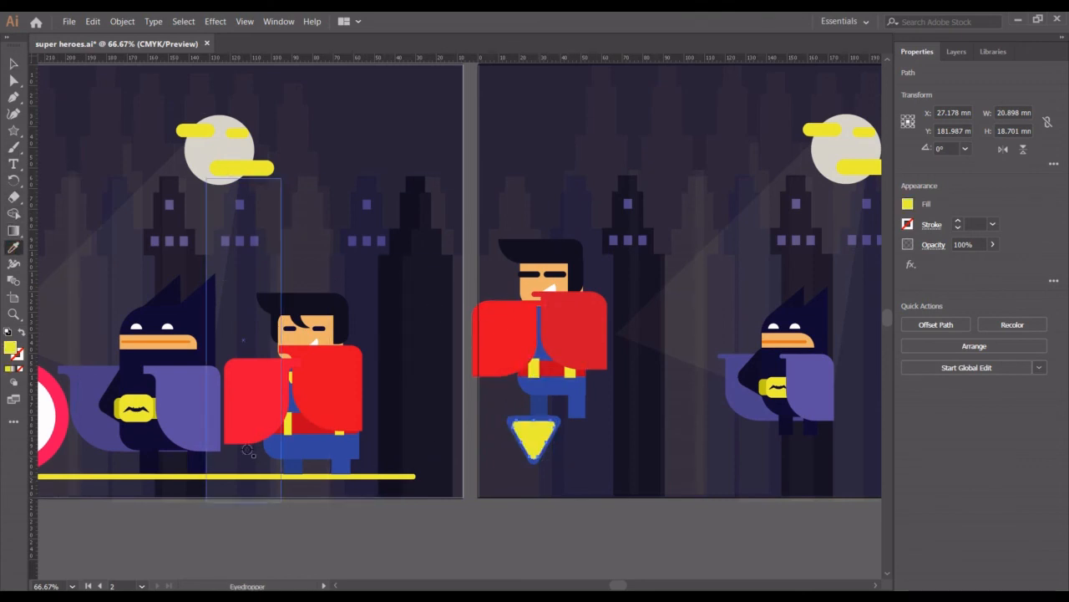
left_click(13, 64)
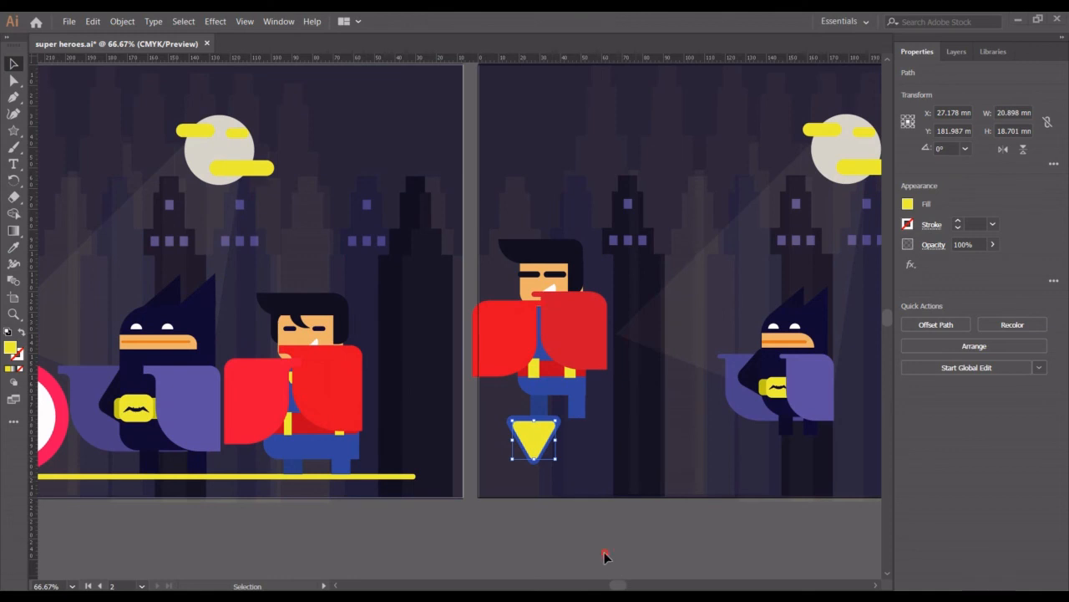
- Recolour the outer triangle below the new hero's legs with the dark red sampled from the new hero's waist band
left_click(567, 498)
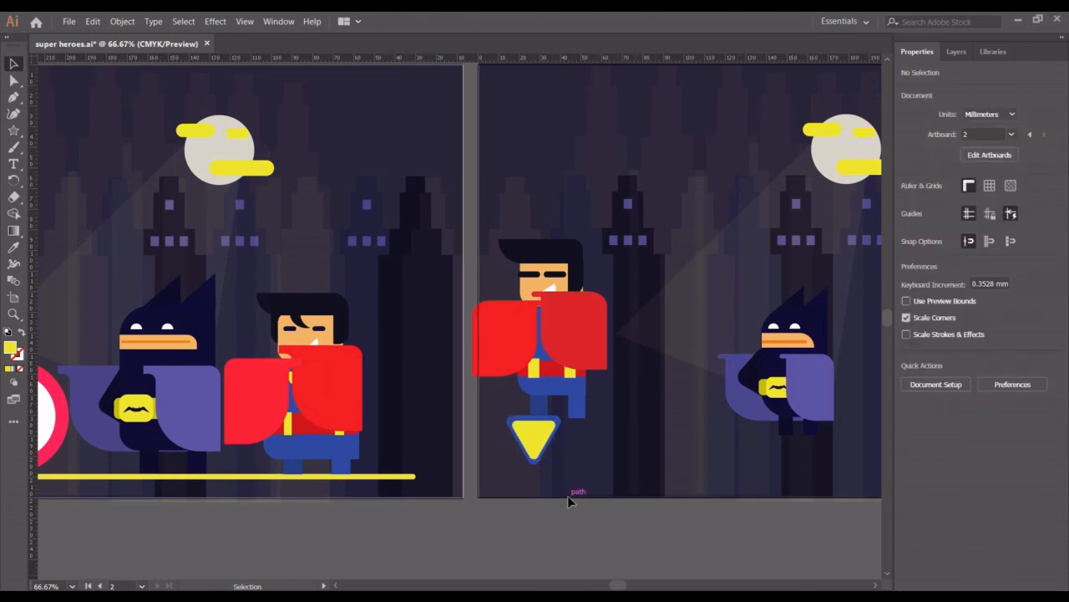
left_click(562, 425)
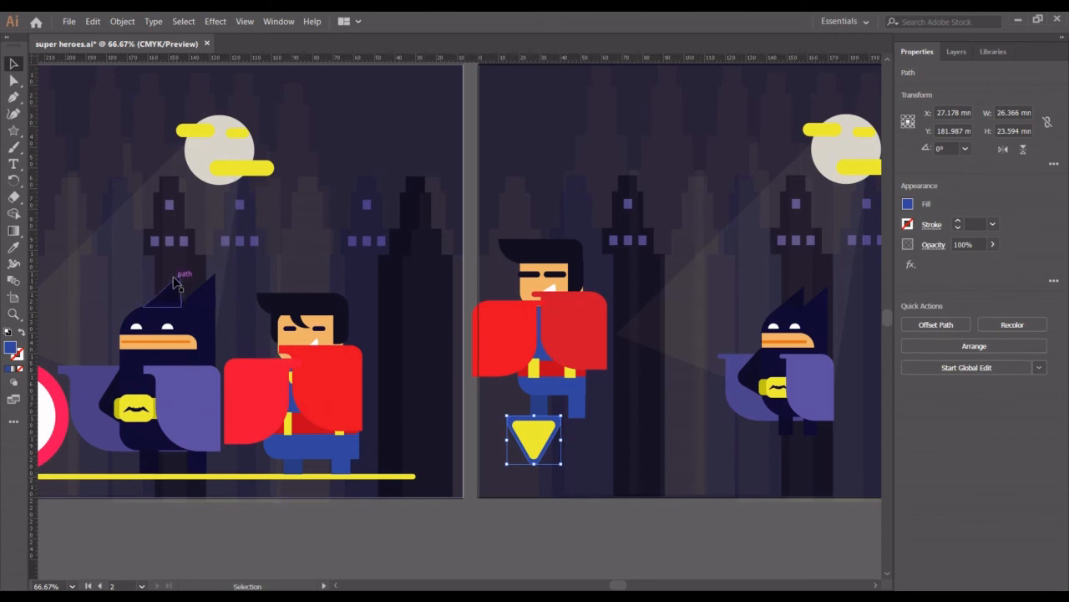
left_click(14, 250)
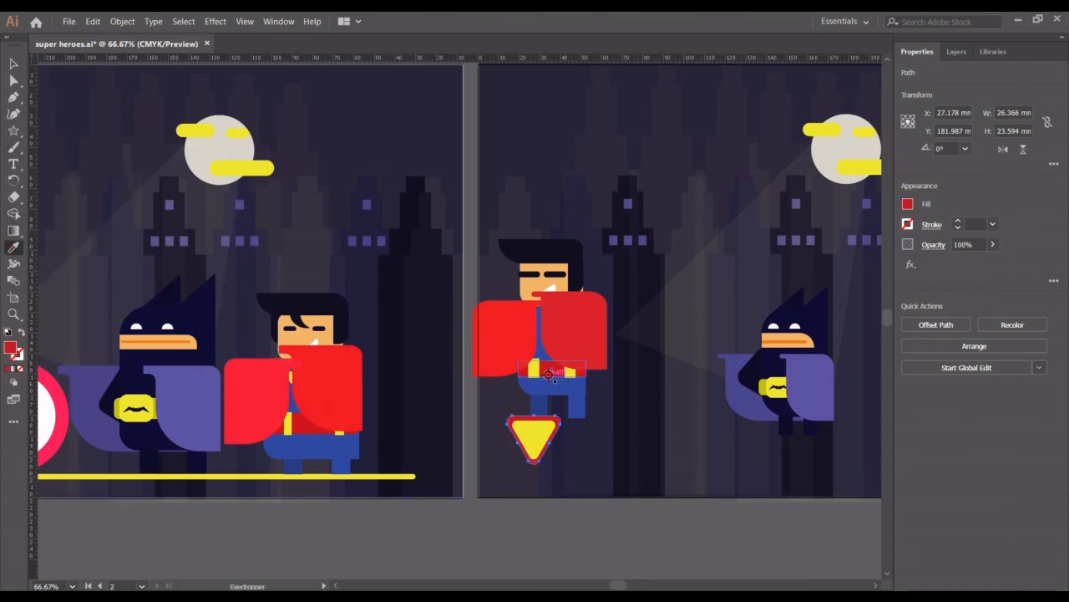
left_click(13, 63)
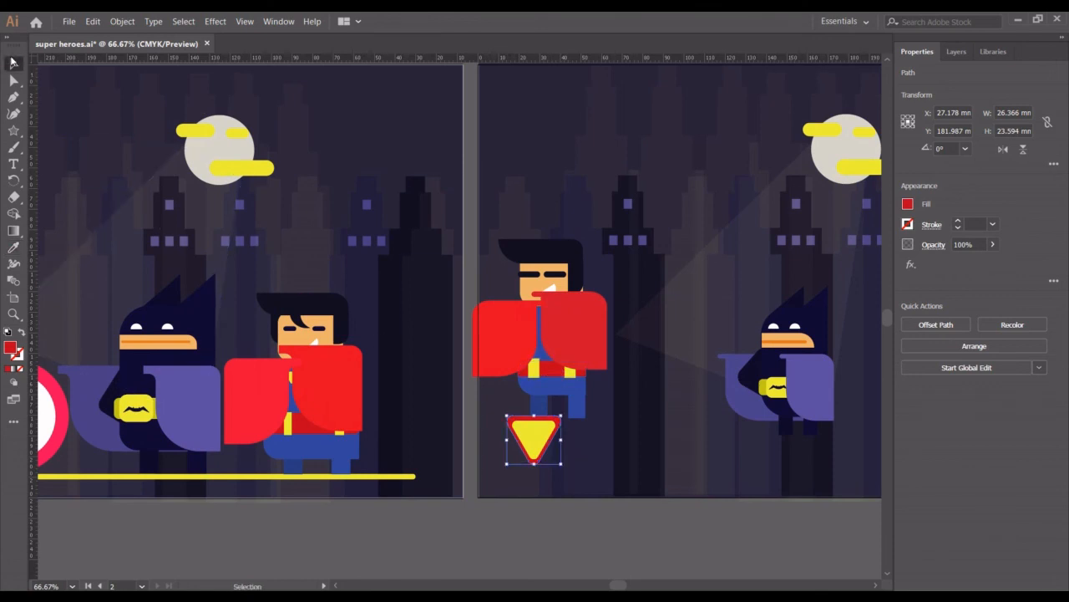
left_click(540, 449, "shift")
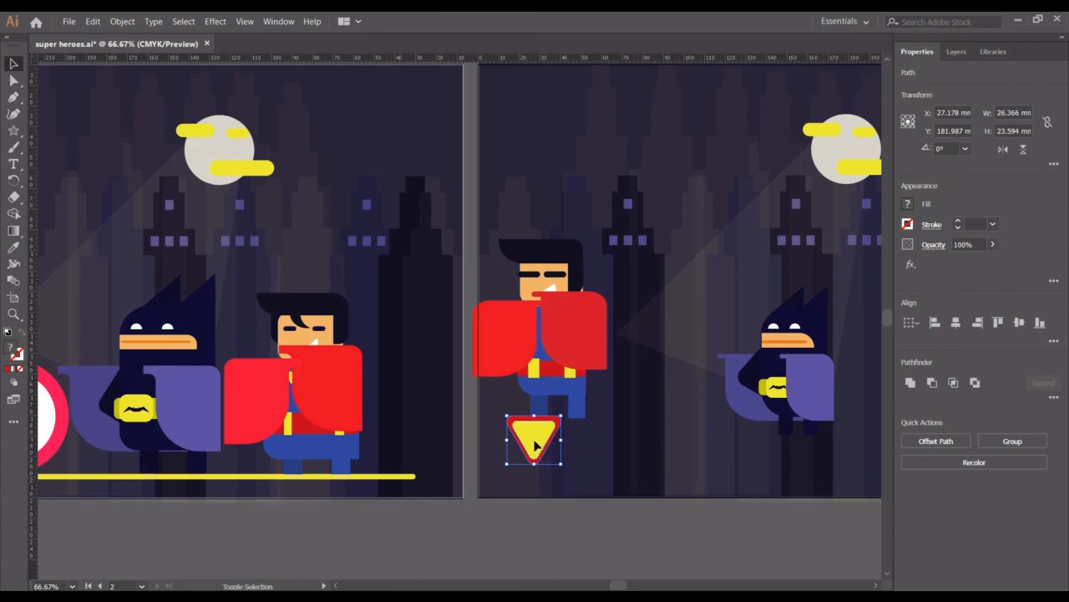
key("ctrl+g")
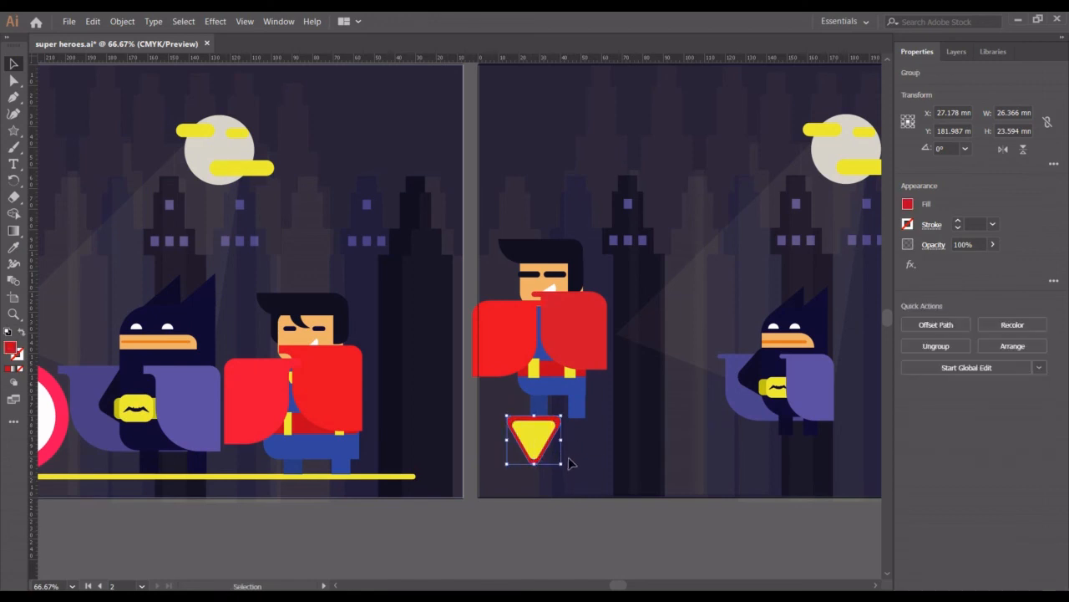
left_click_drag(563, 466, 555, 458)
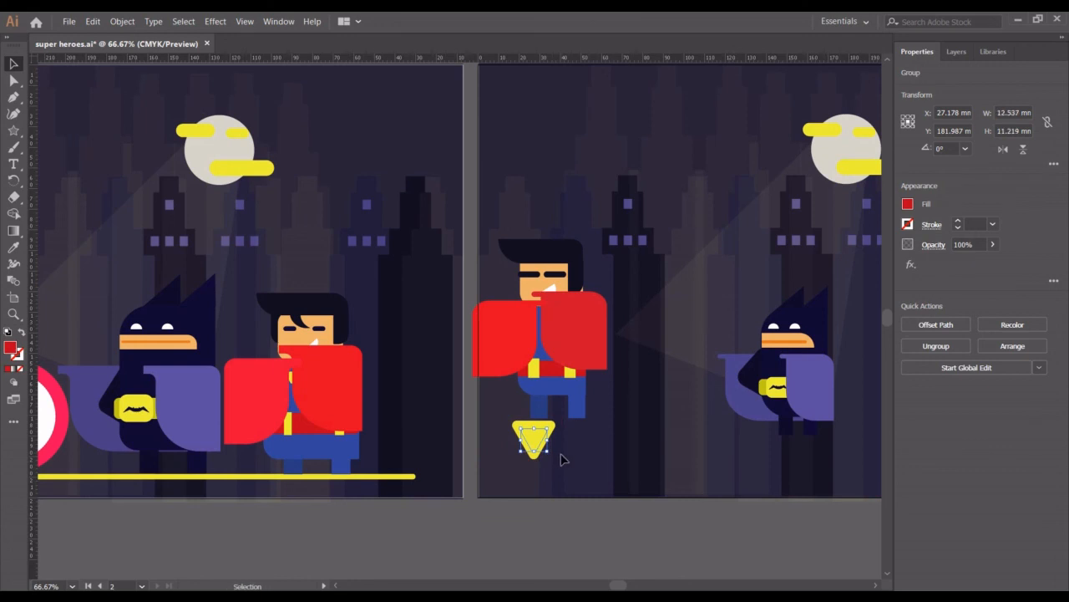
key("ctrl+z")
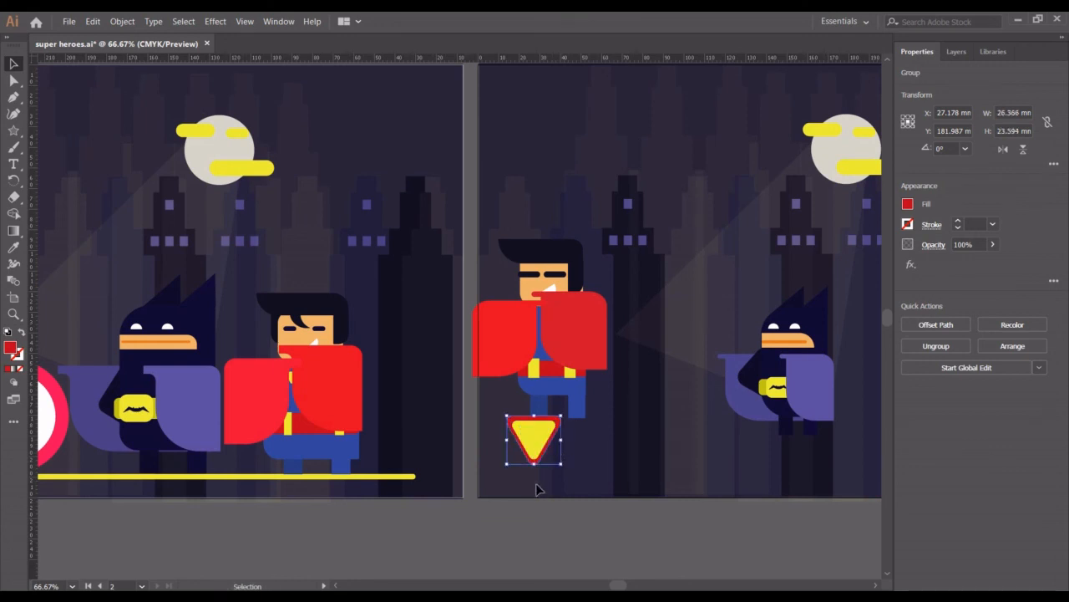
- Group the red and yellow triangles, then scale the emblem to about 12.5 × 11.2 mm and place it on the new hero's chest
key("ctrl+shift+g")
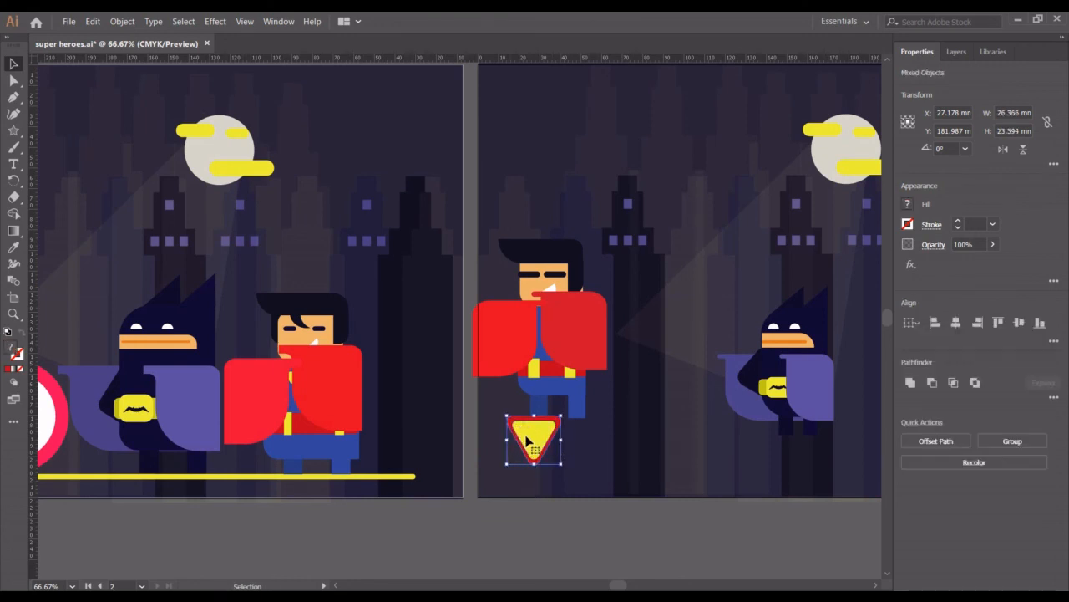
key("ctrl+z")
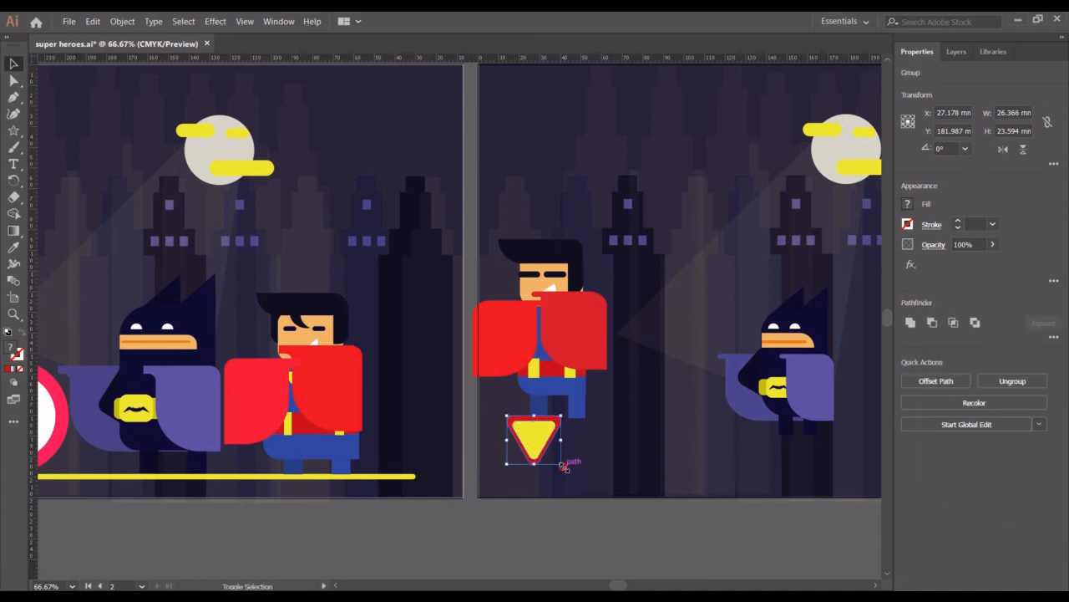
left_click_drag(562, 464, 543, 327)
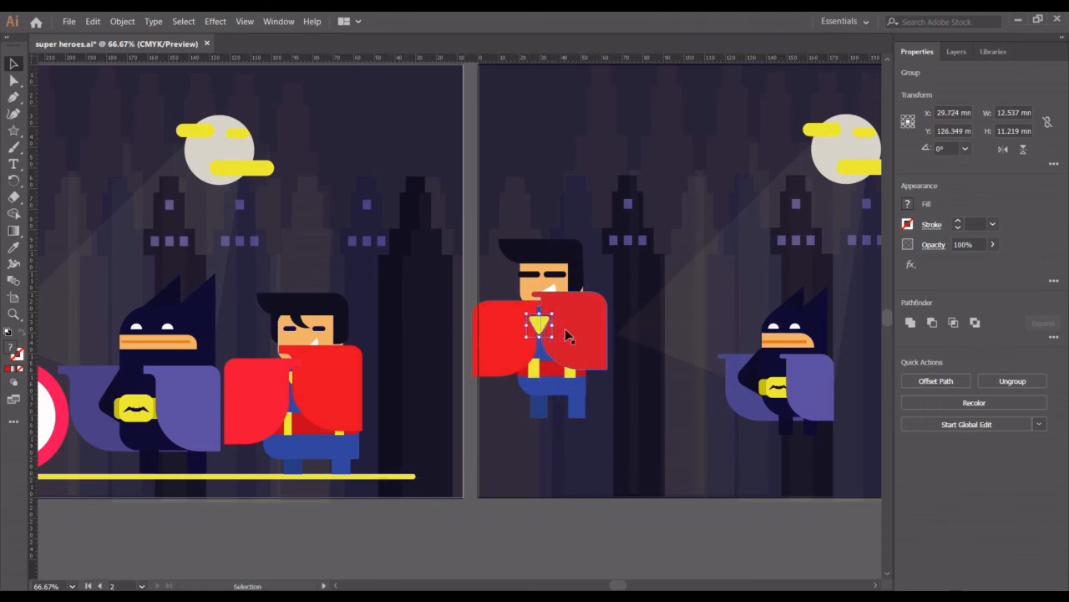
- Bring both red cape halves of the new hero to the front, over the chest emblem
left_click(565, 332)
left_click(511, 334, "shift")
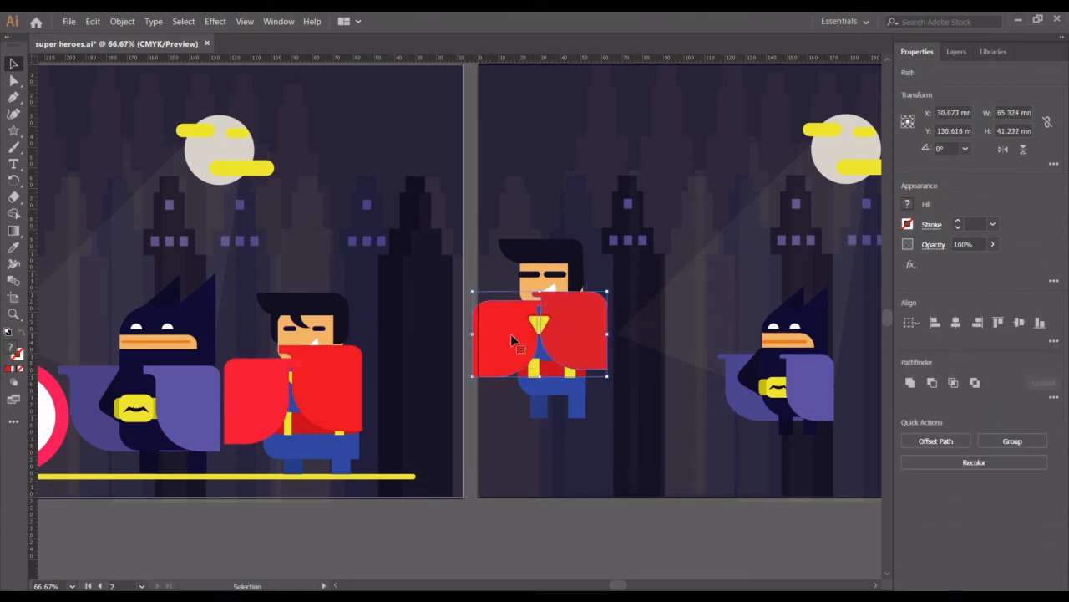
right_click(515, 333)
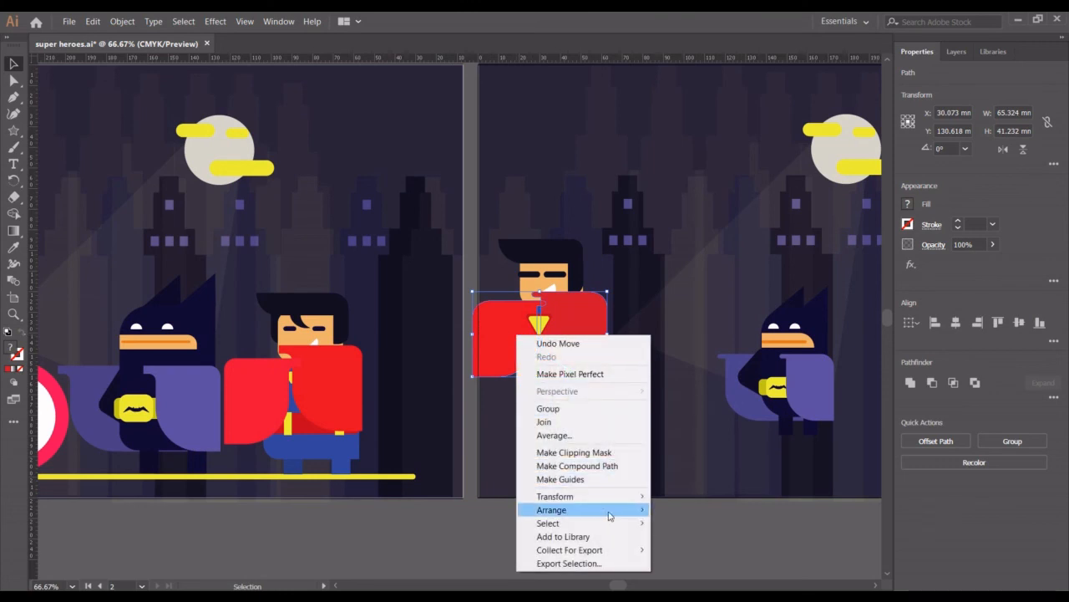
mouse_move(614, 513)
left_click(668, 509)
left_click(660, 568)
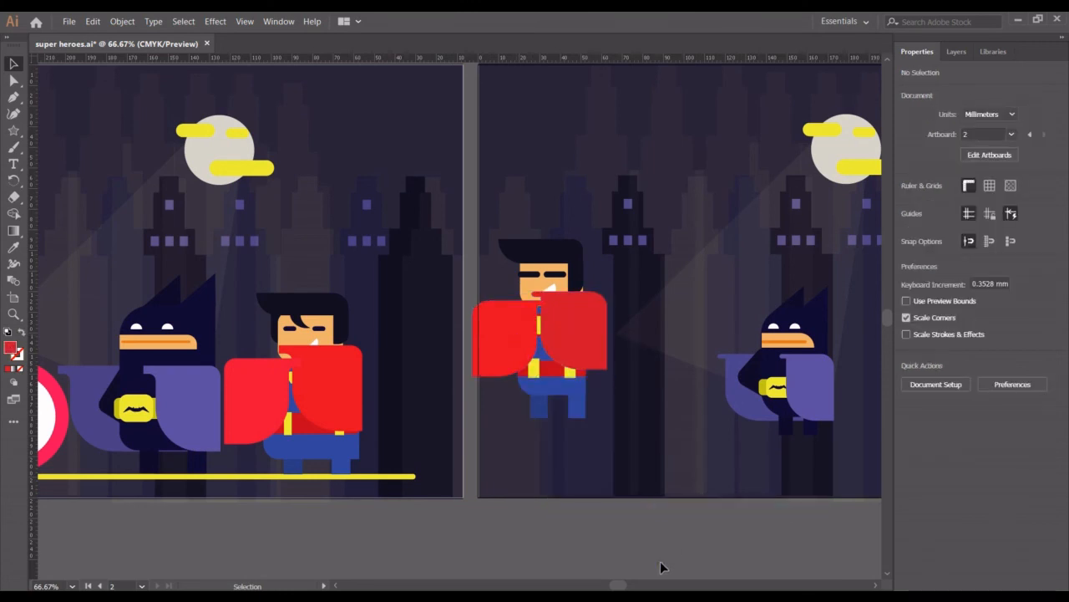
- Group the whole new hero, scale it to about 44.7 × 59.4 mm and place it just right of the bat hero
key("ctrl+minus")
key("ctrl+minus")
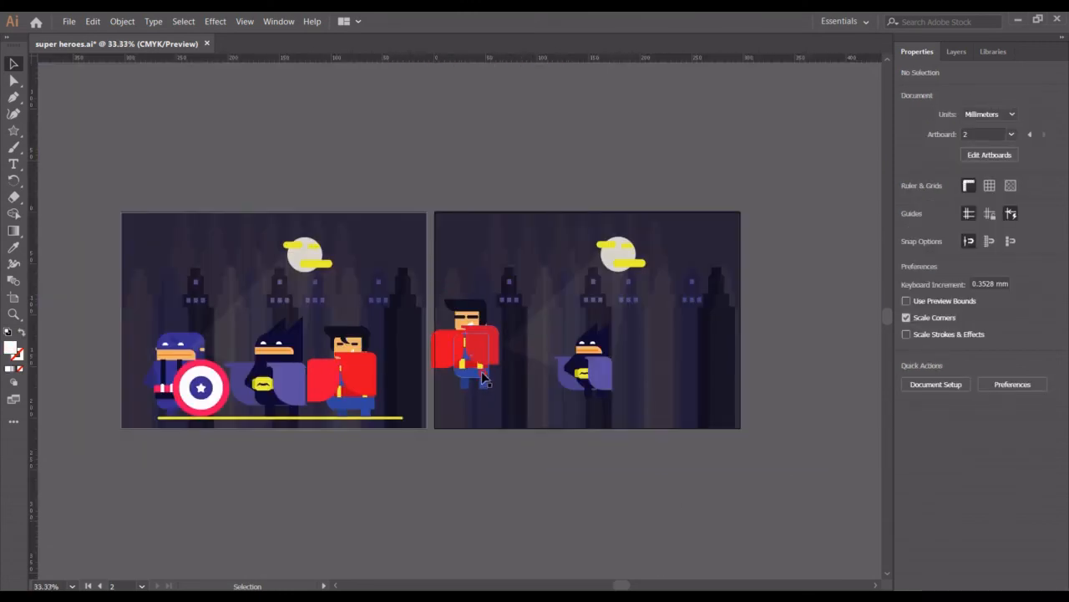
left_click(431, 289)
key("ctrl+g")
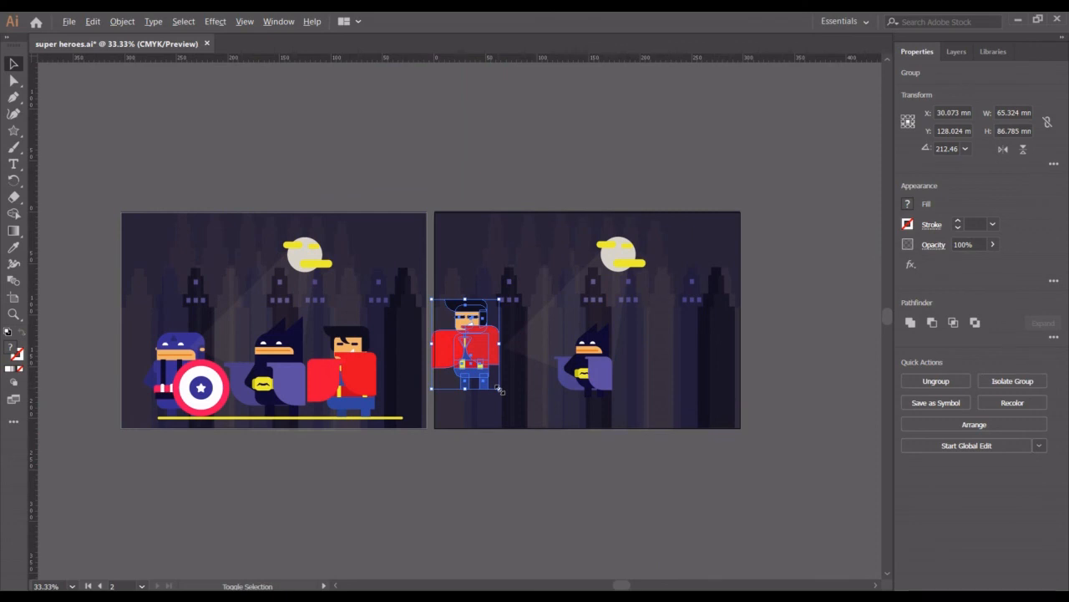
left_click_drag(499, 390, 645, 369)
left_click(676, 508)
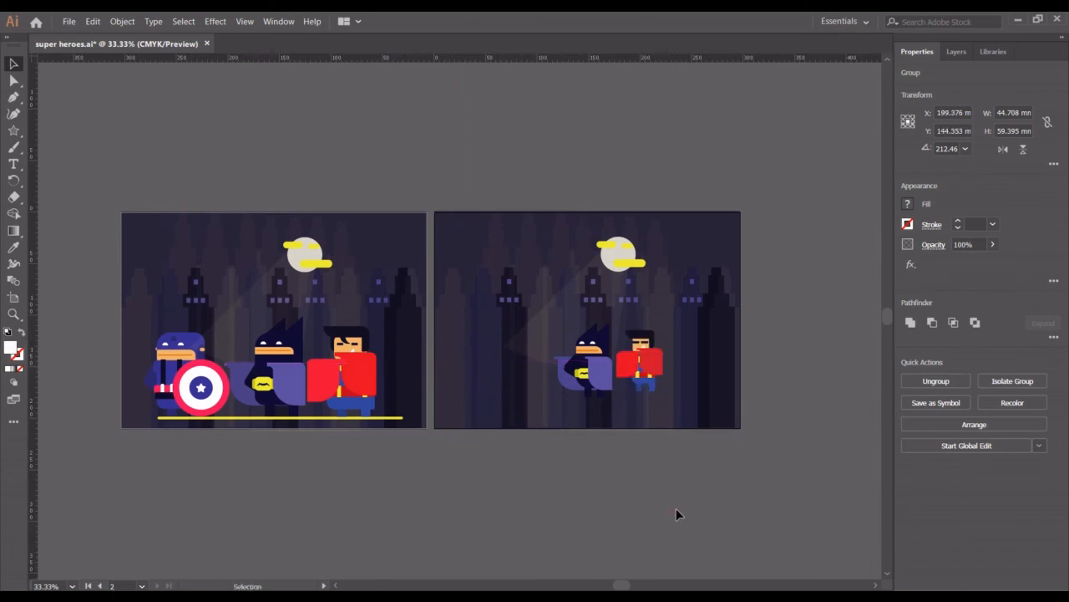
key("ctrl+plus")
key("ctrl+plus")
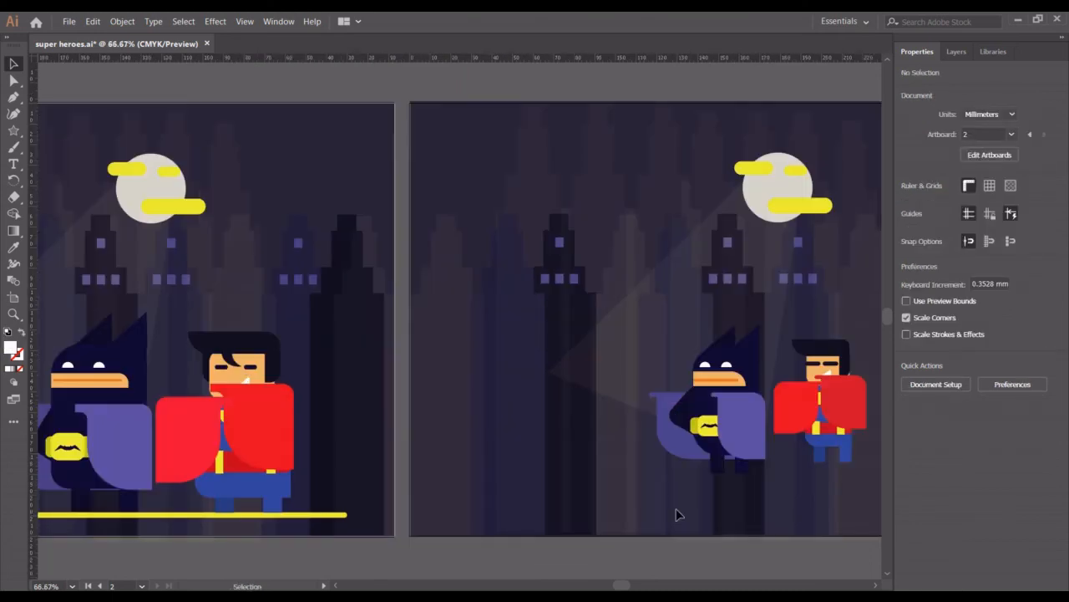
scroll(676, 508, "right", 3)
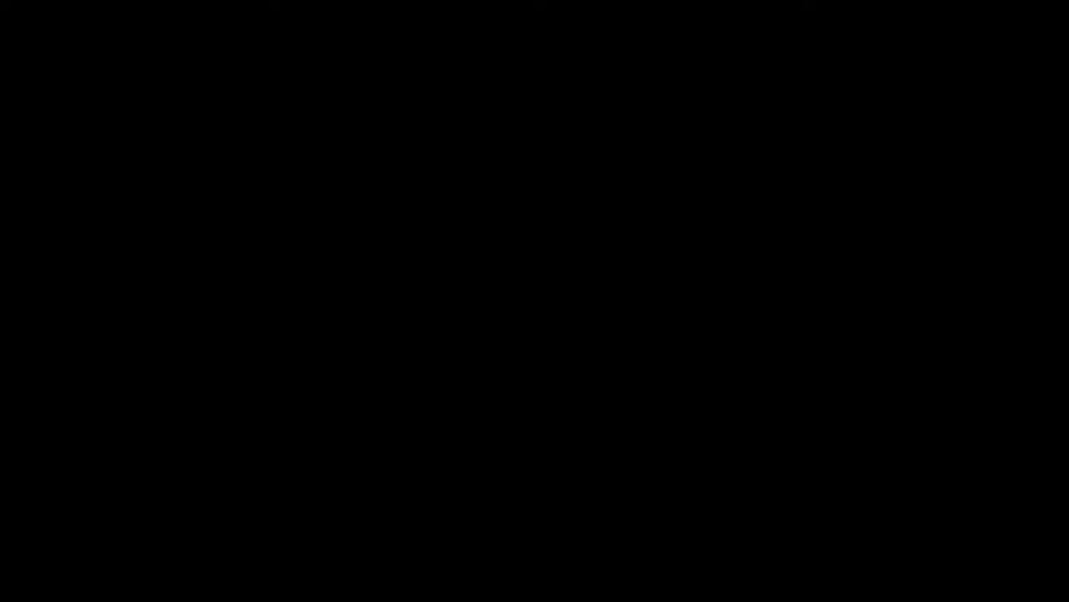